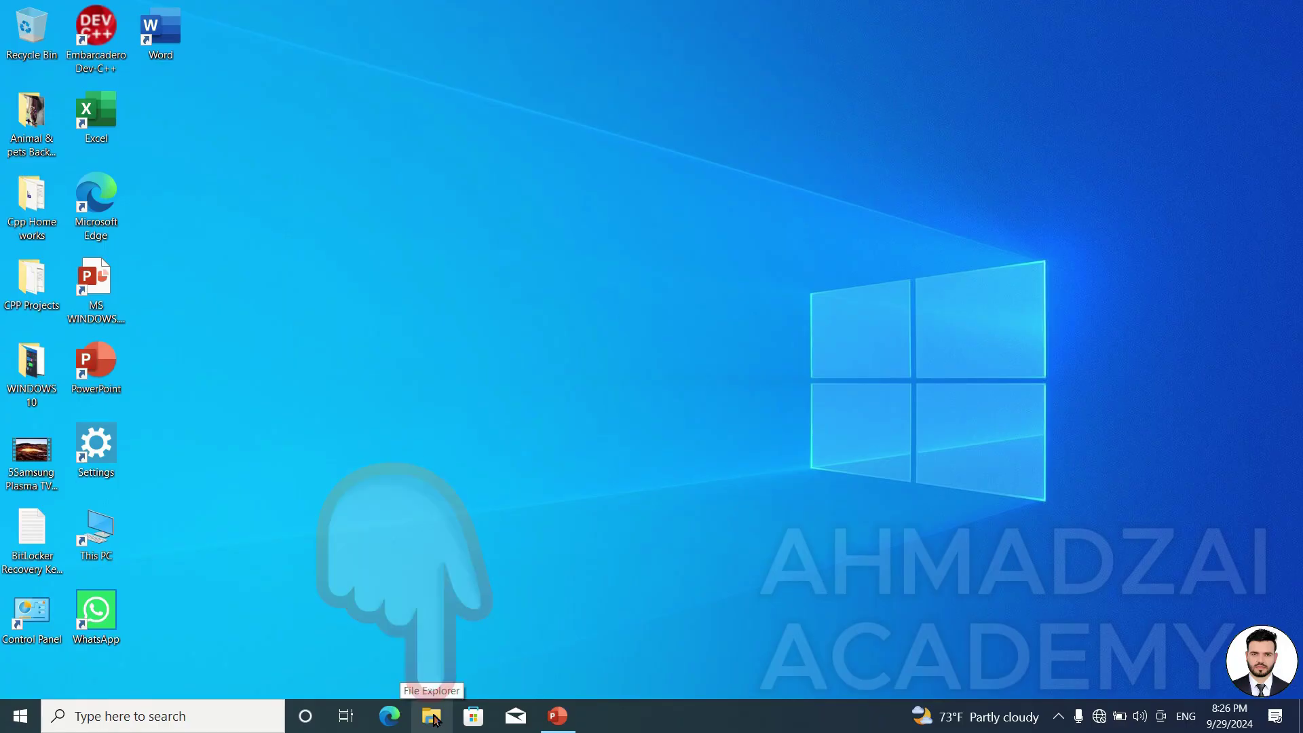
# Display File Explorer's list of pinned and recent folders from the taskbar, then dismiss it
pyautogui.click(433, 716)
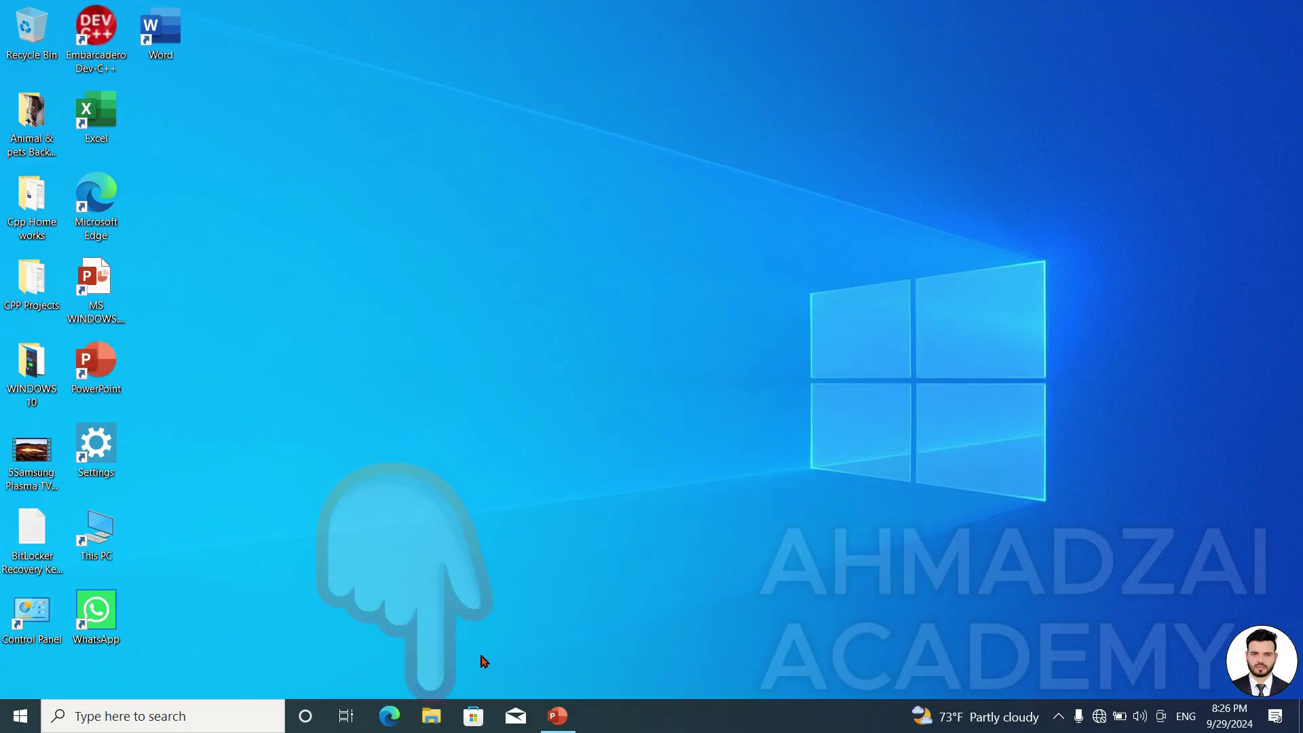
pyautogui.rightClick(431, 721)
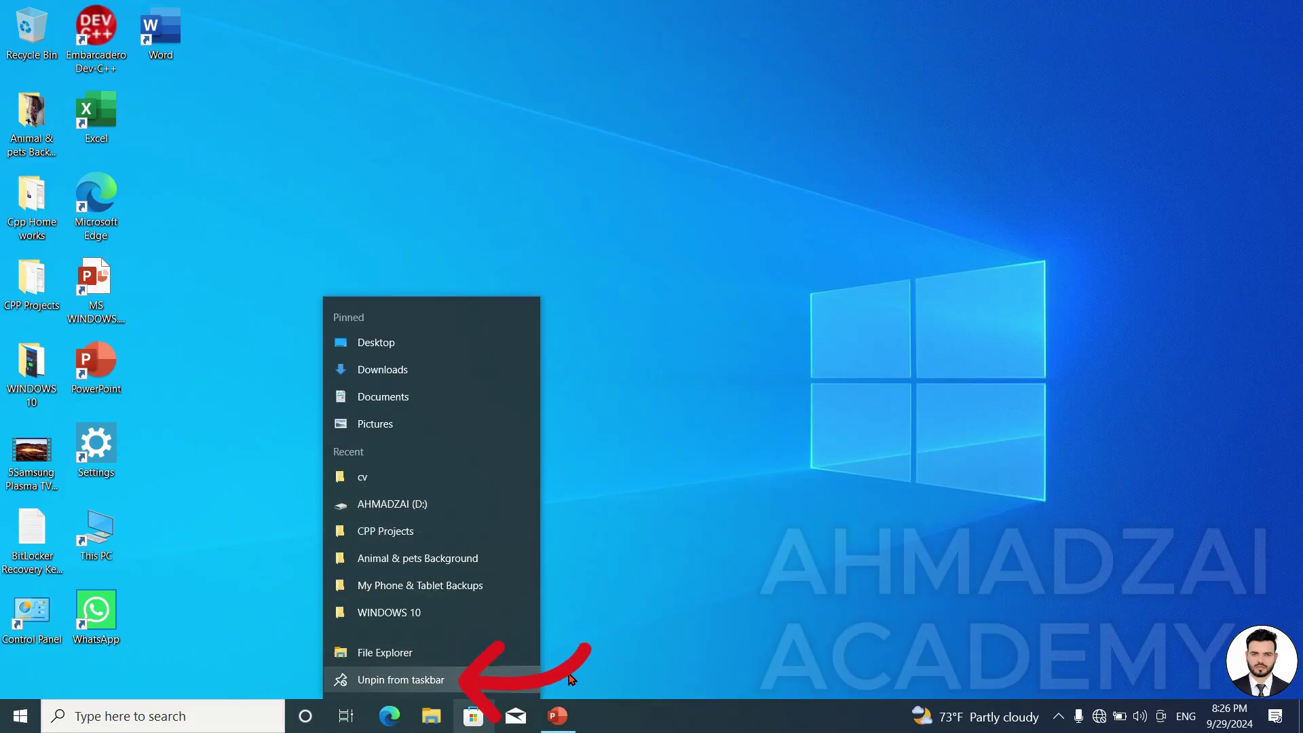
pyautogui.click(648, 647)
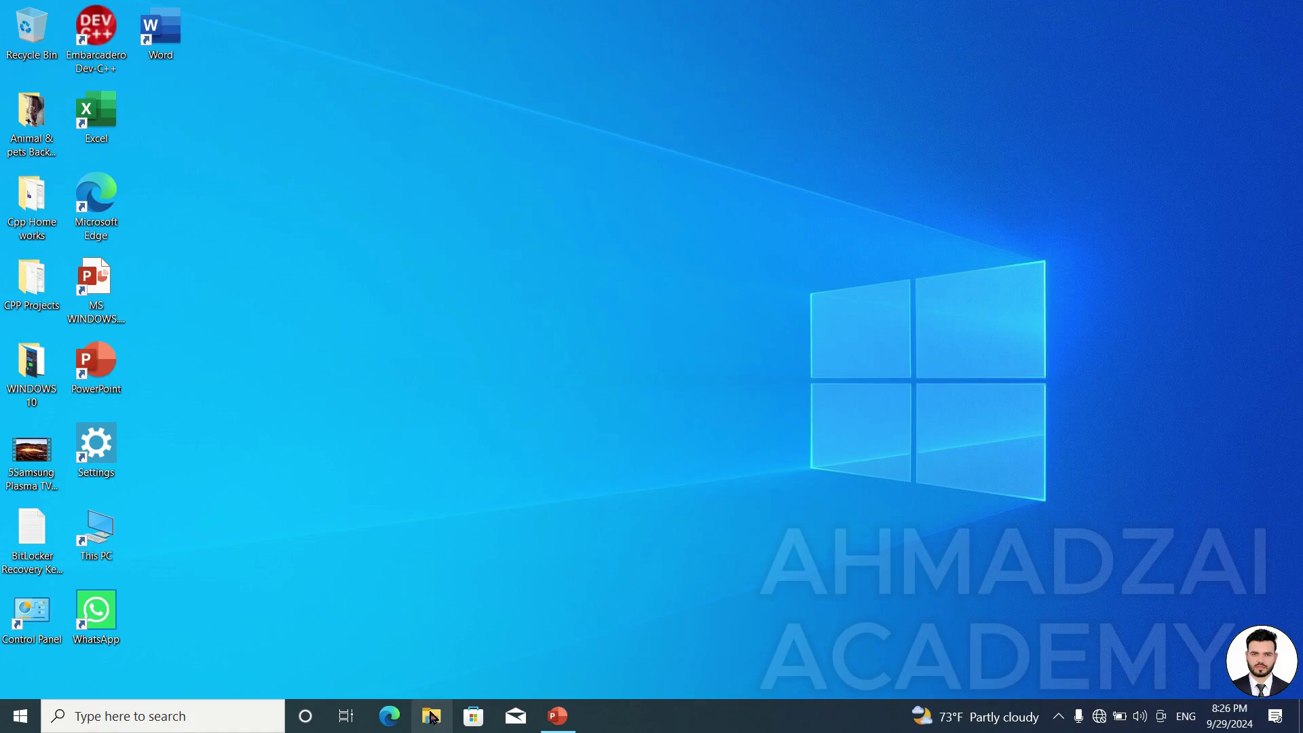
# Search Windows for "fil" to find the File Explorer app, then dismiss the search
pyautogui.press('super')
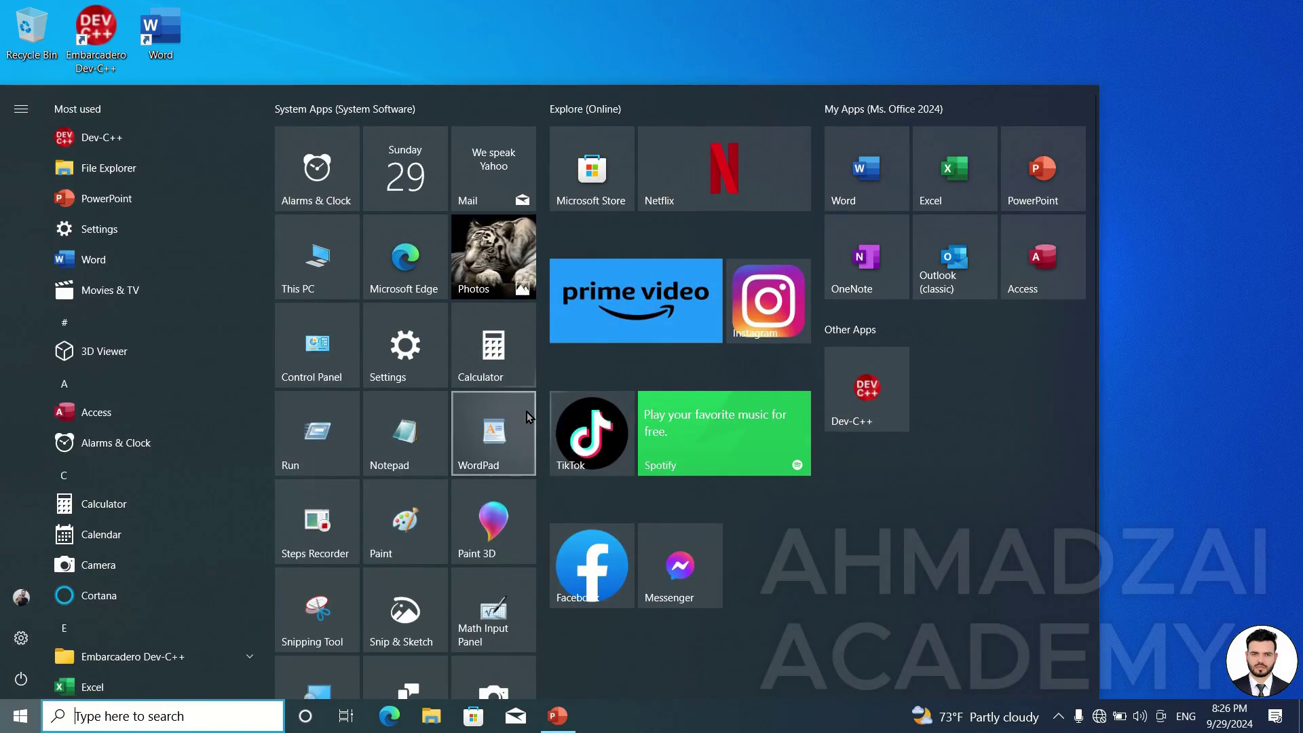
pyautogui.click(163, 716)
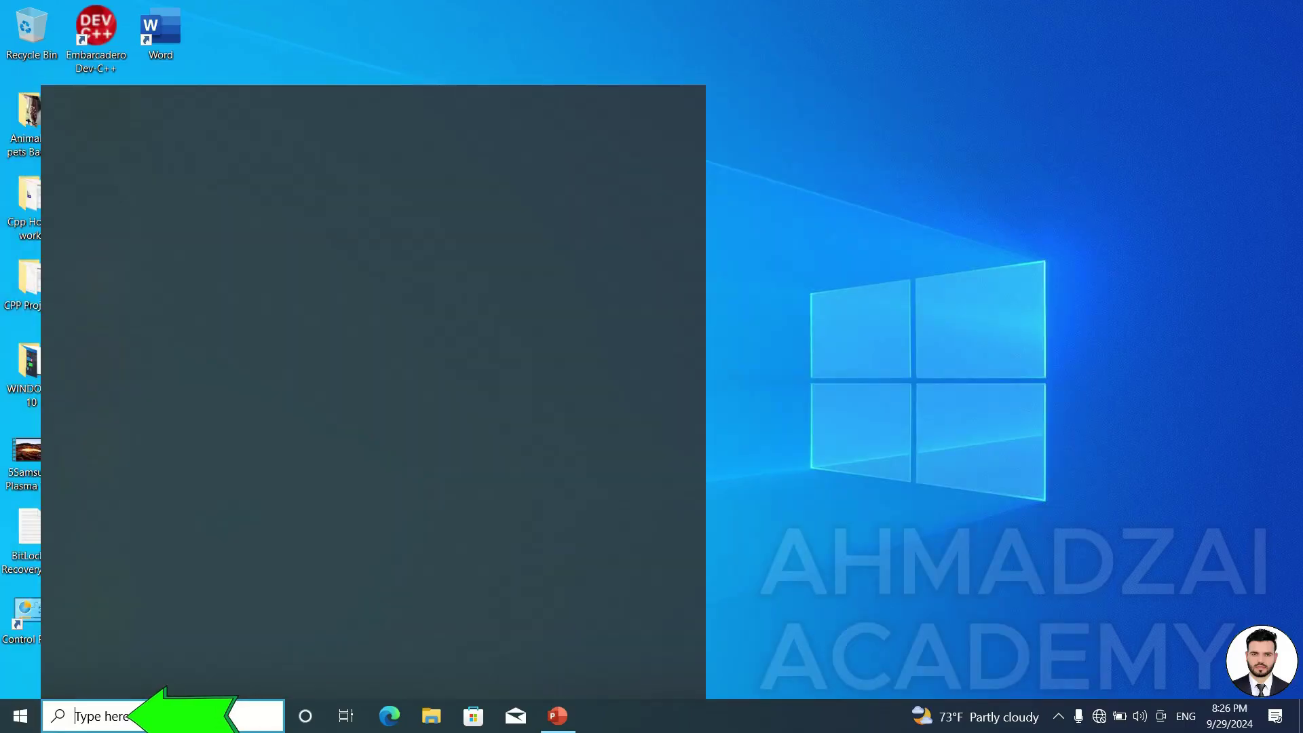
pyautogui.write('fil')
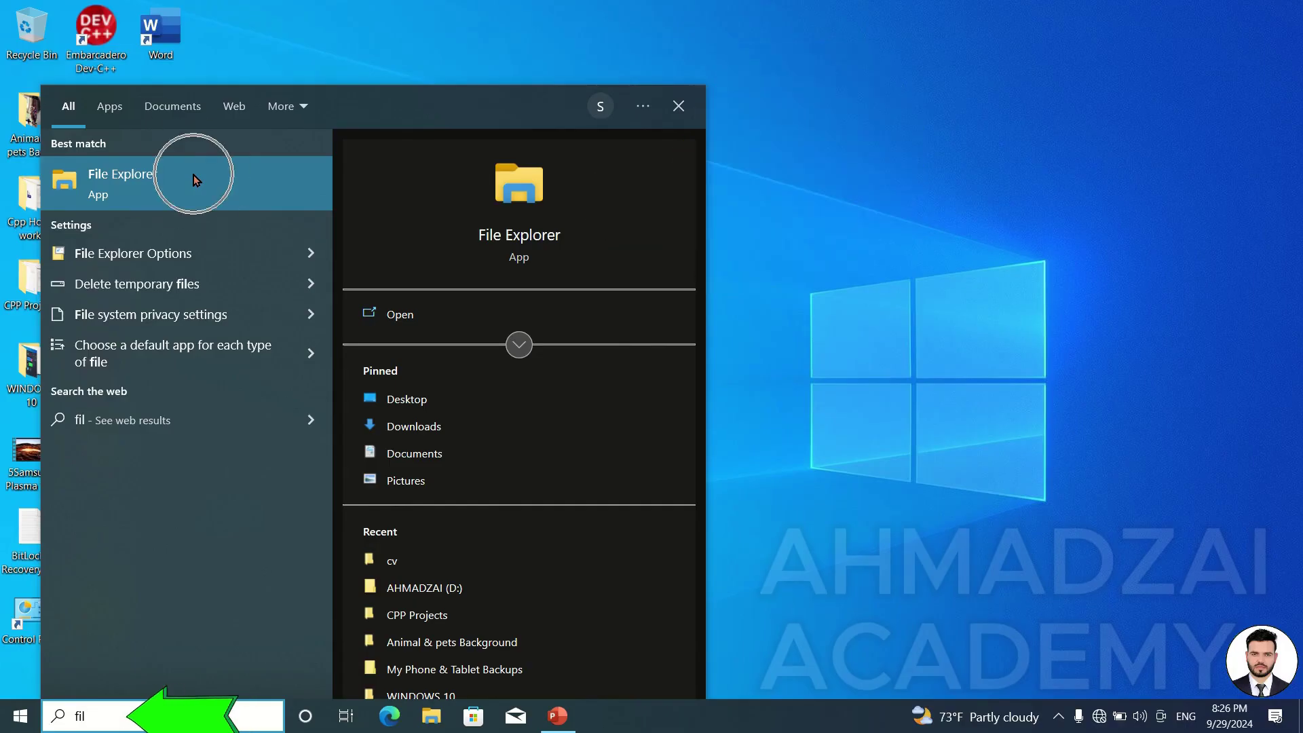
pyautogui.click(906, 354)
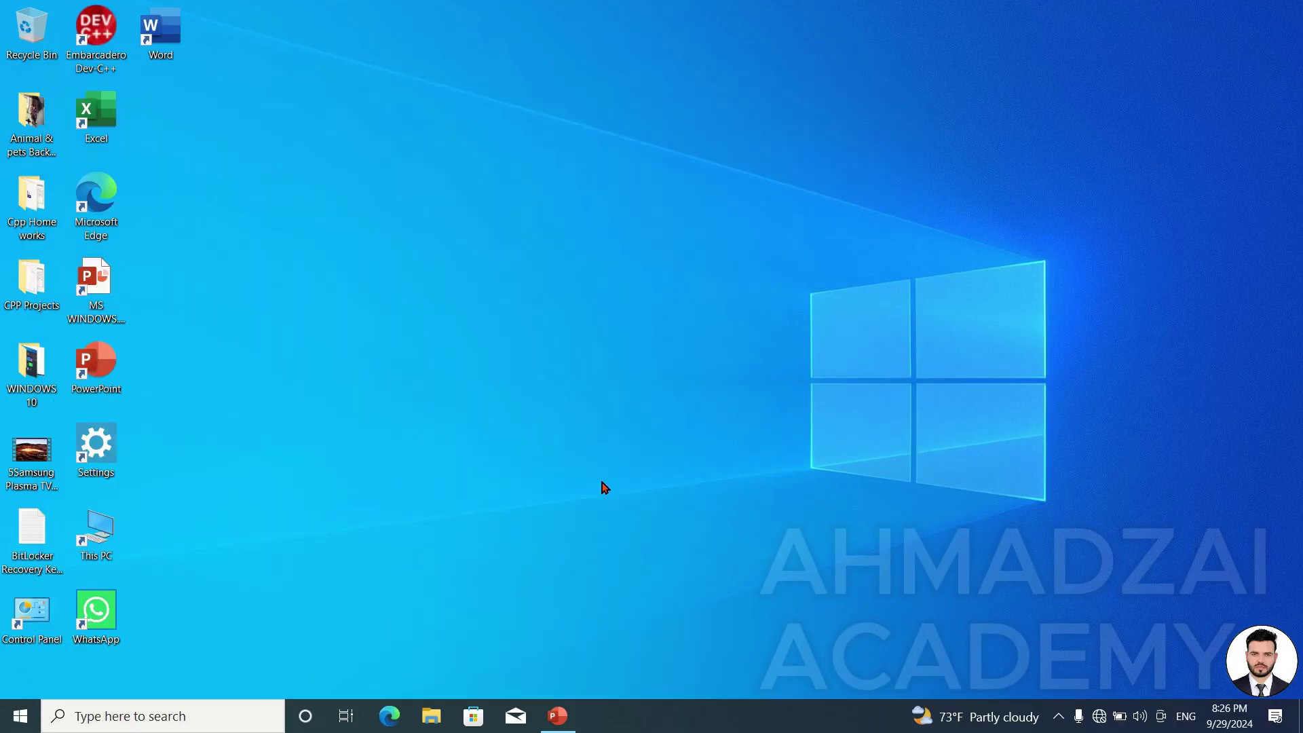
# Open File Explorer from its taskbar jump list and expand Quick access in the navigation pane
pyautogui.rightClick(433, 716)
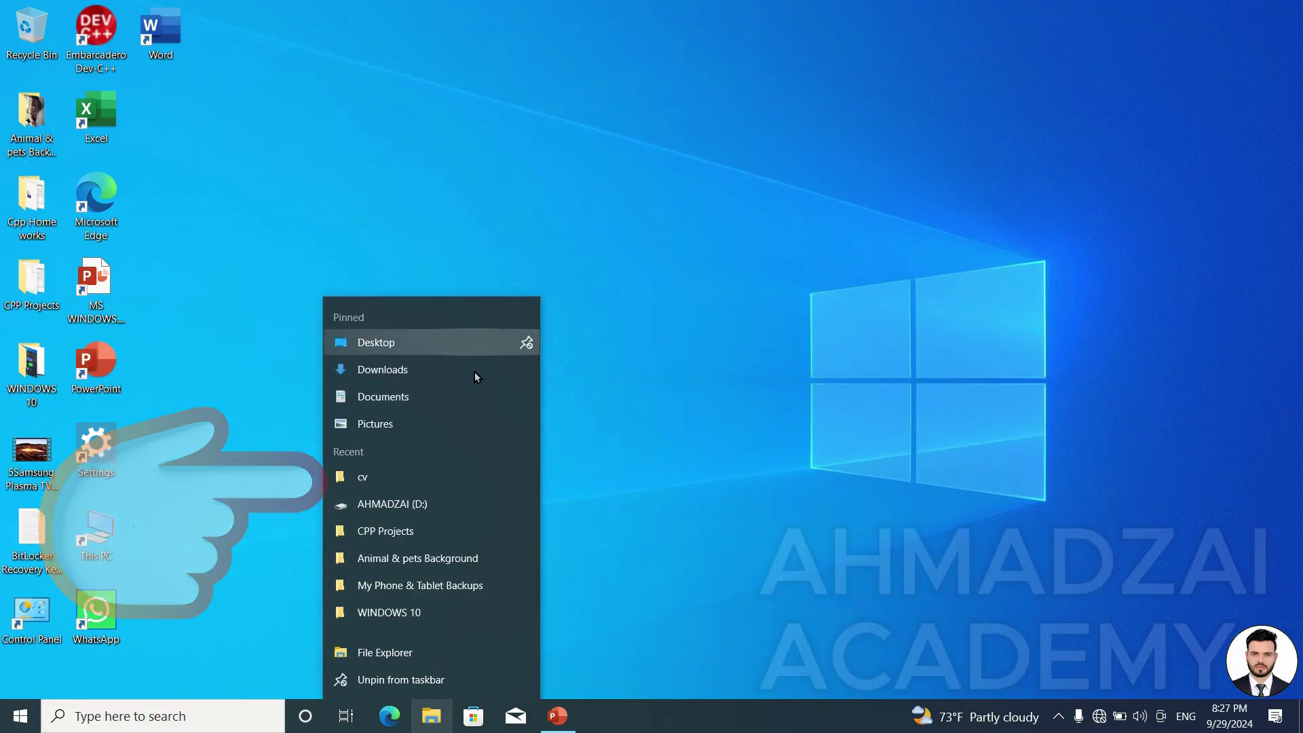
pyautogui.click(431, 654)
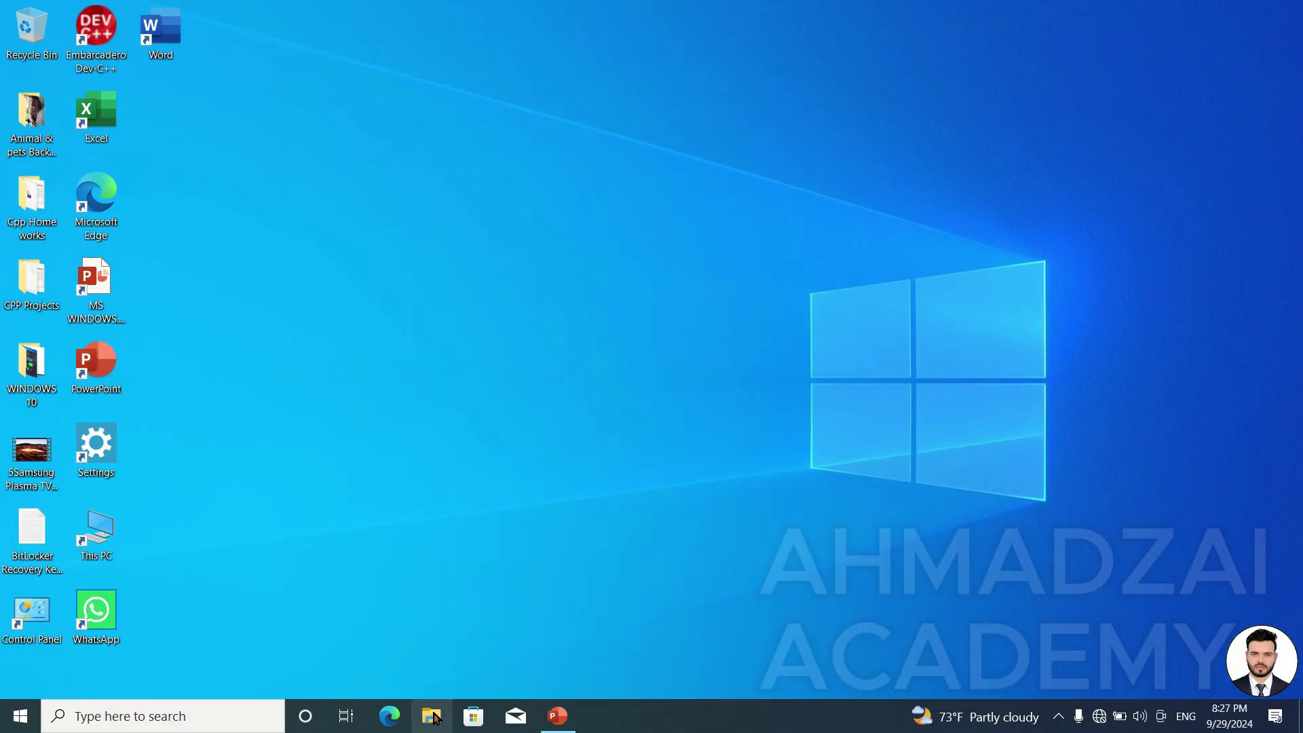
pyautogui.rightClick(435, 718)
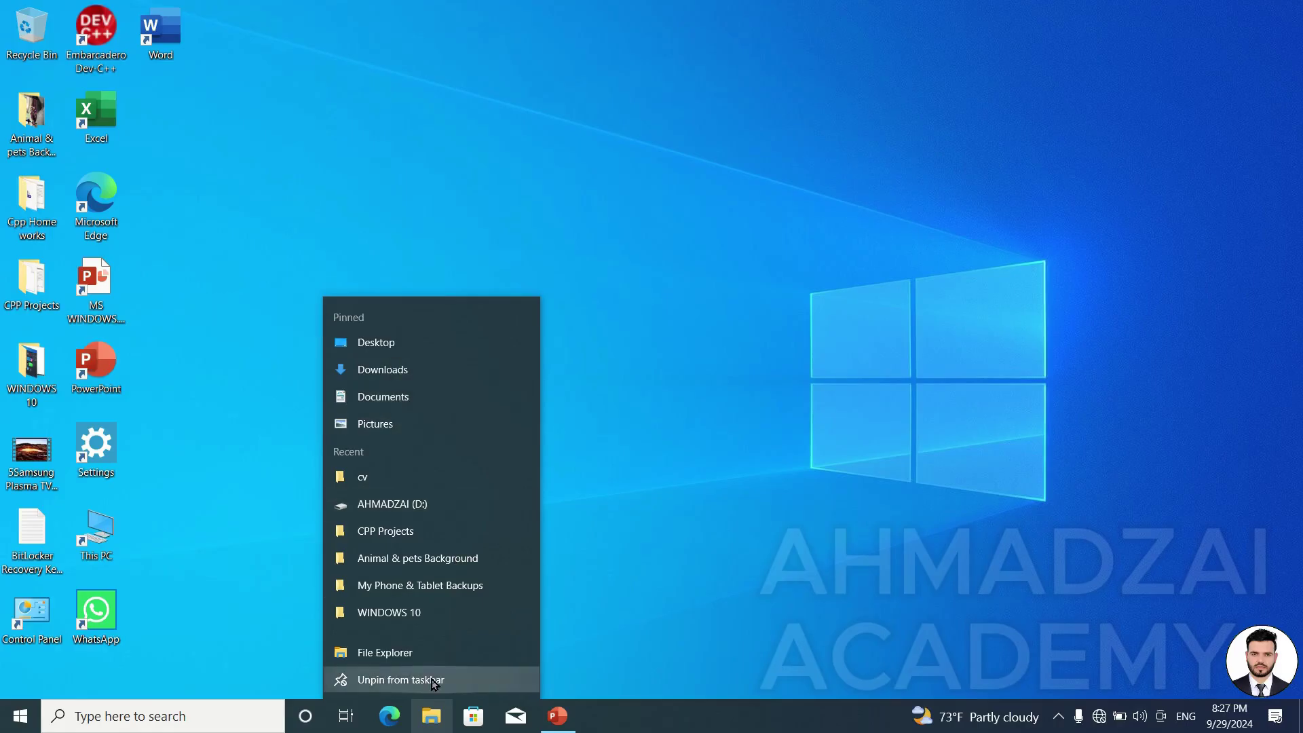
pyautogui.click(422, 655)
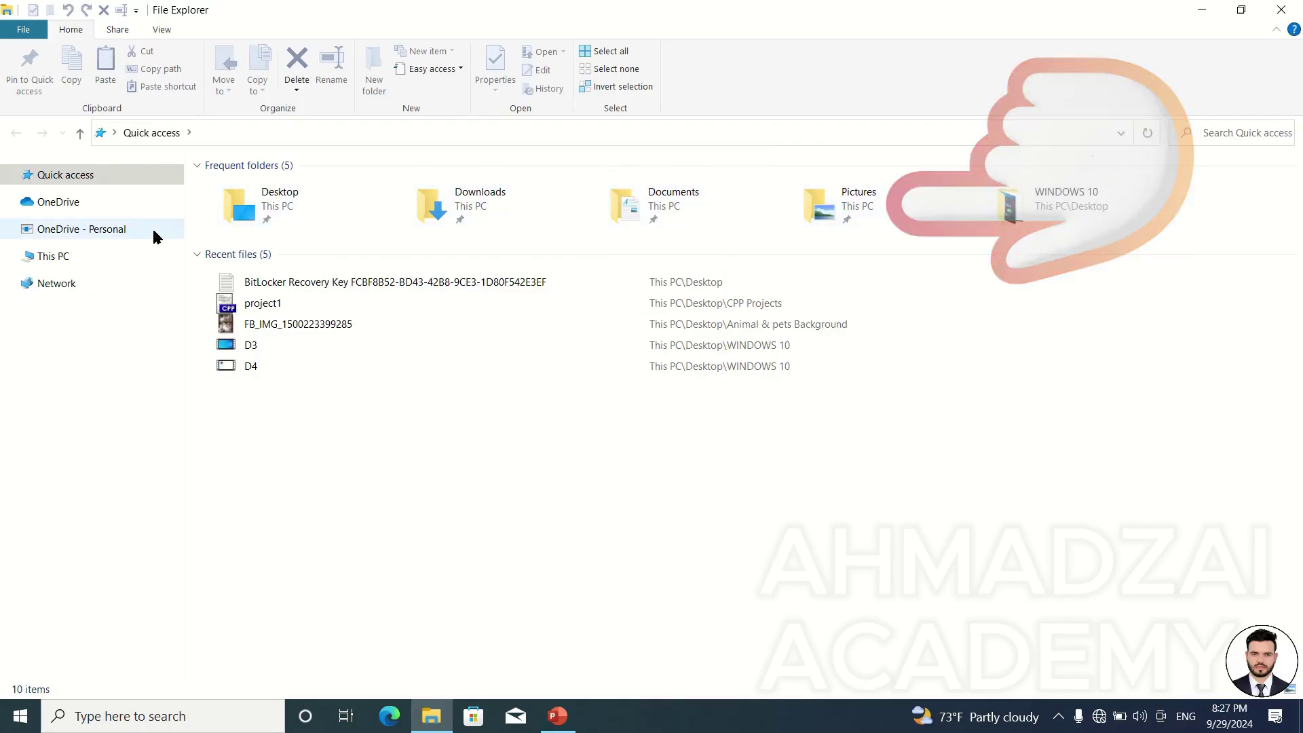
pyautogui.click(9, 175)
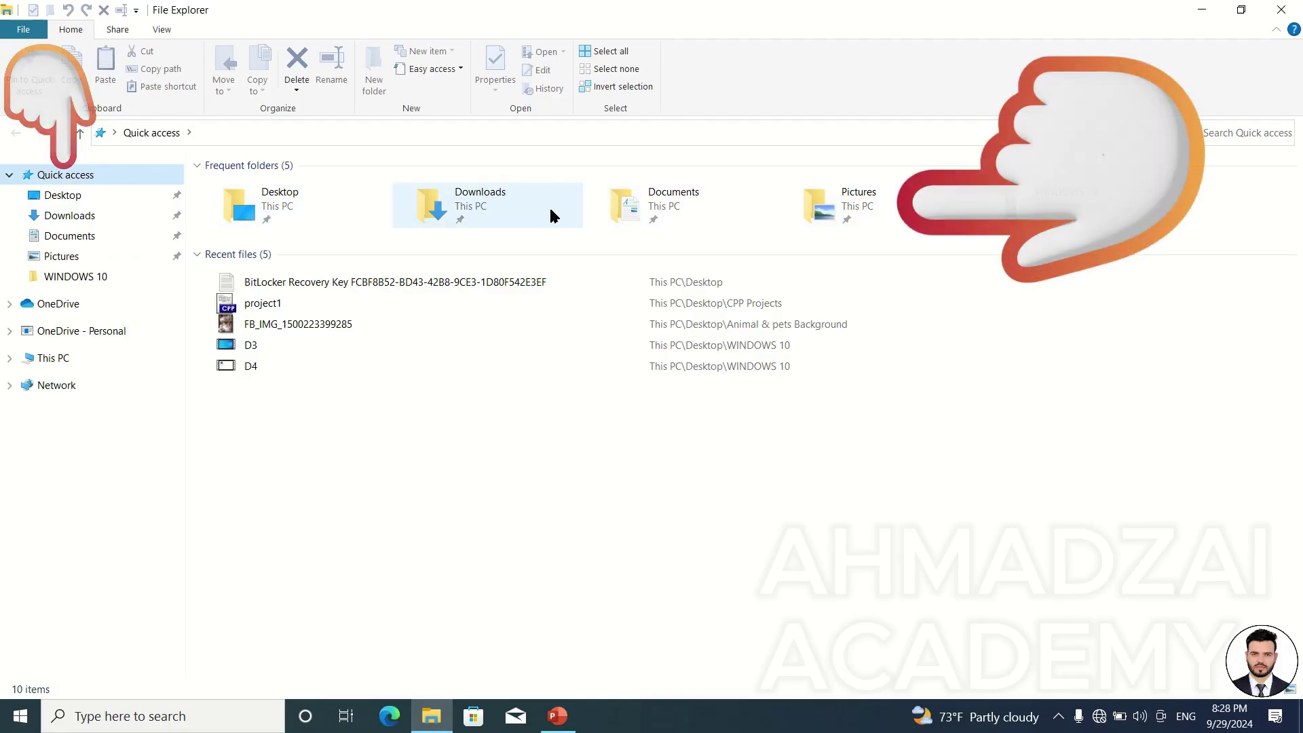
# Pin the Animal & pets Background folder in File Explorer's jump list and open File Explorer to check Quick access
pyautogui.click(1202, 9)
pyautogui.rightClick(438, 716)
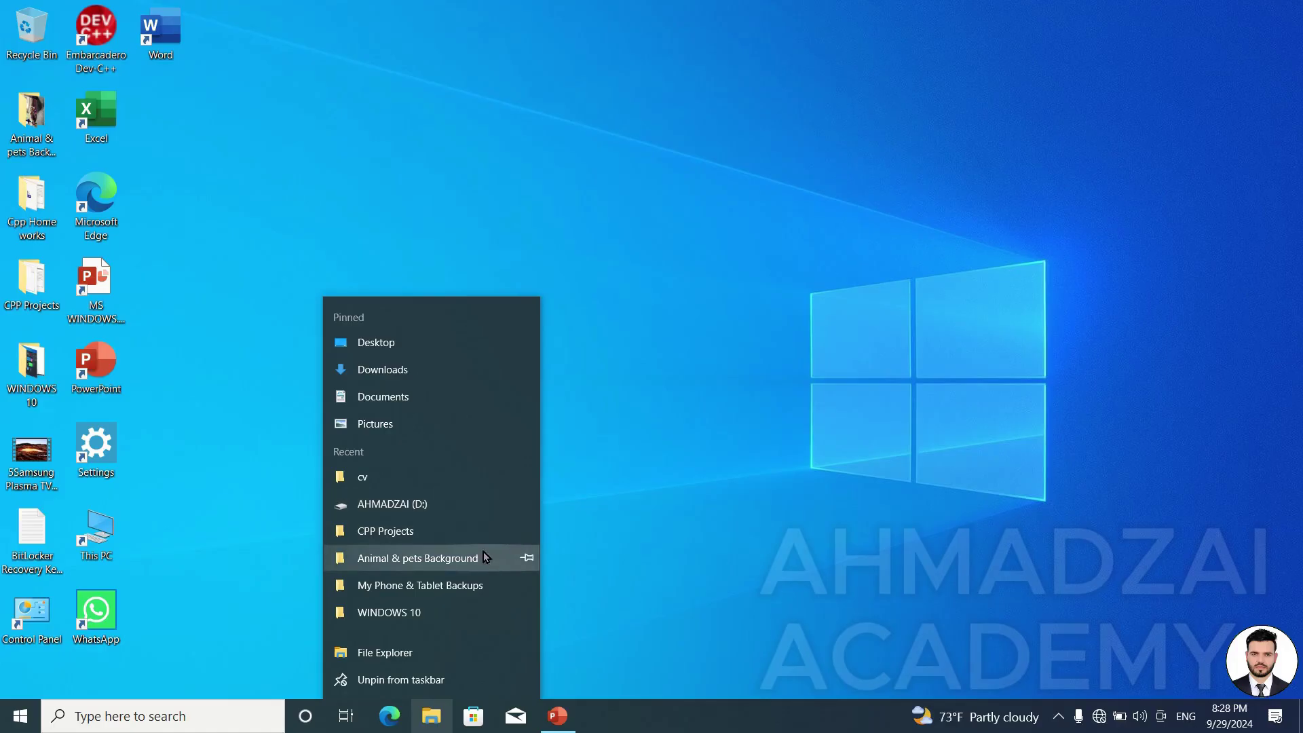
pyautogui.click(528, 558)
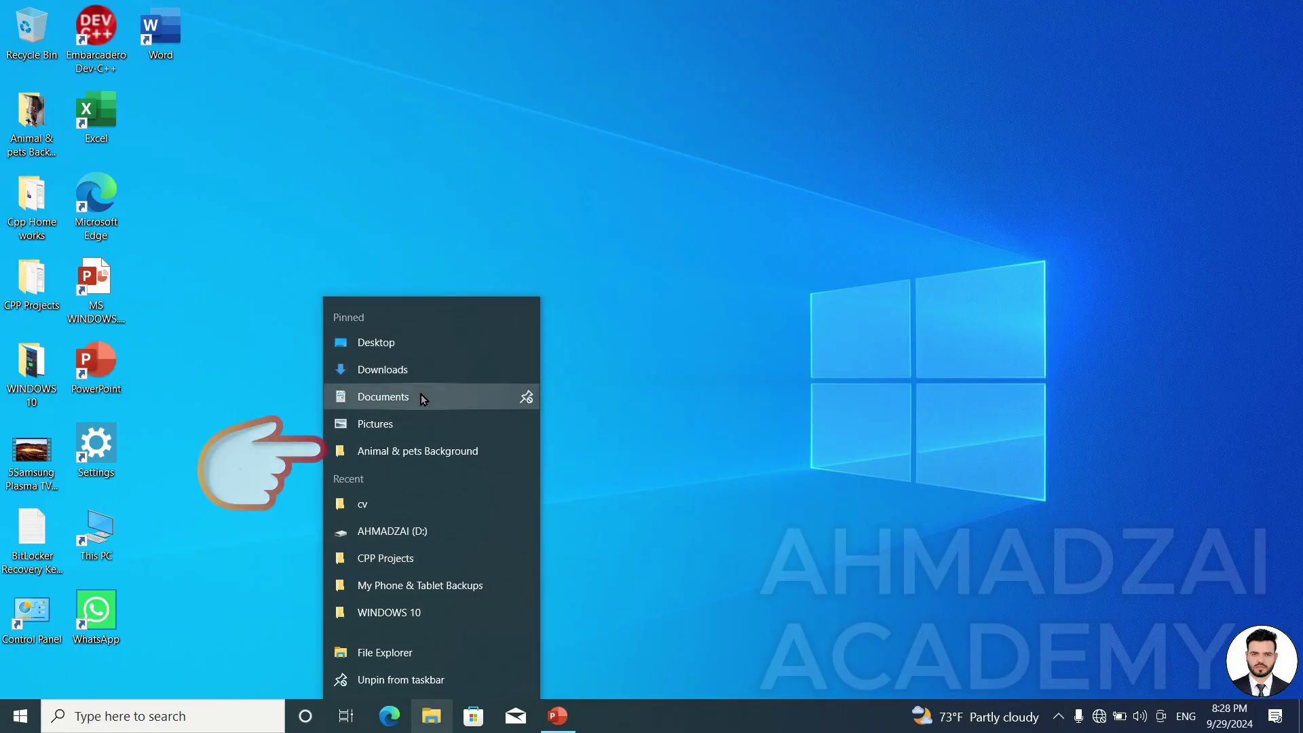
pyautogui.click(421, 651)
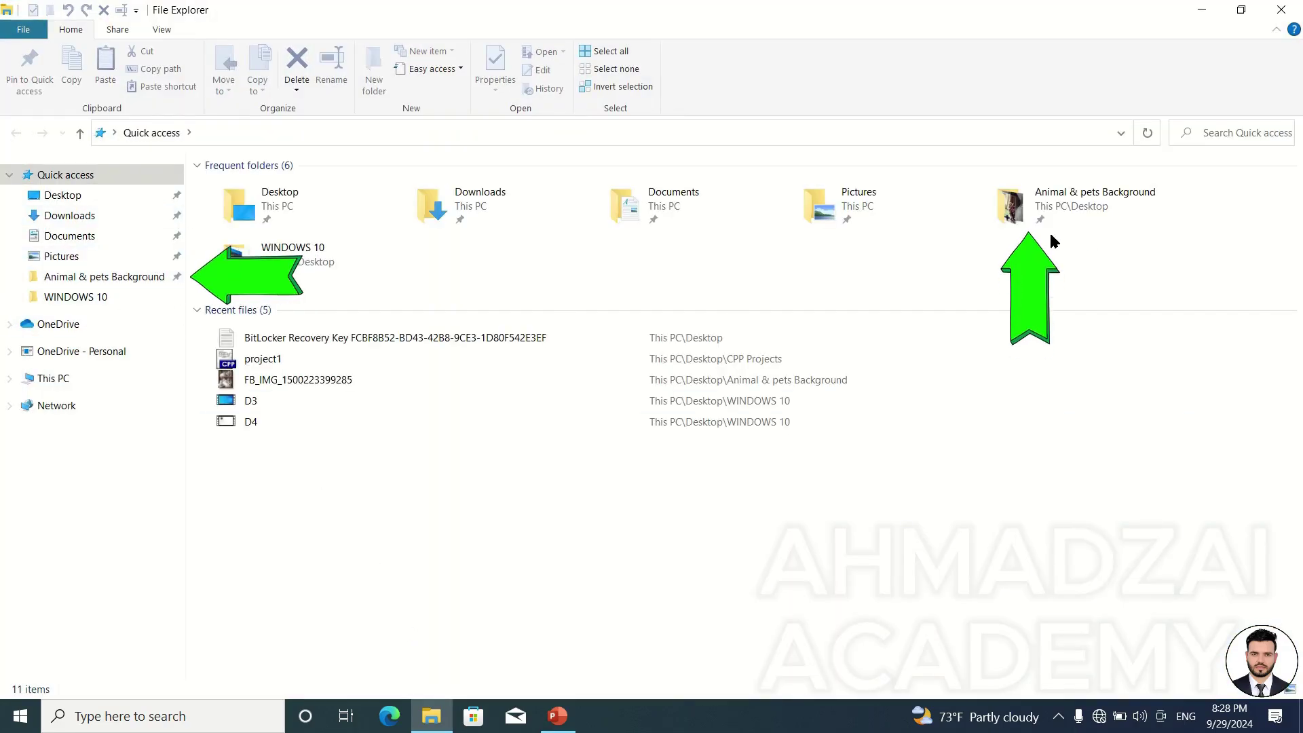
# Unpin the Animal & pets Background folder from File Explorer's jump list and check Quick access in File Explorer
pyautogui.click(1202, 10)
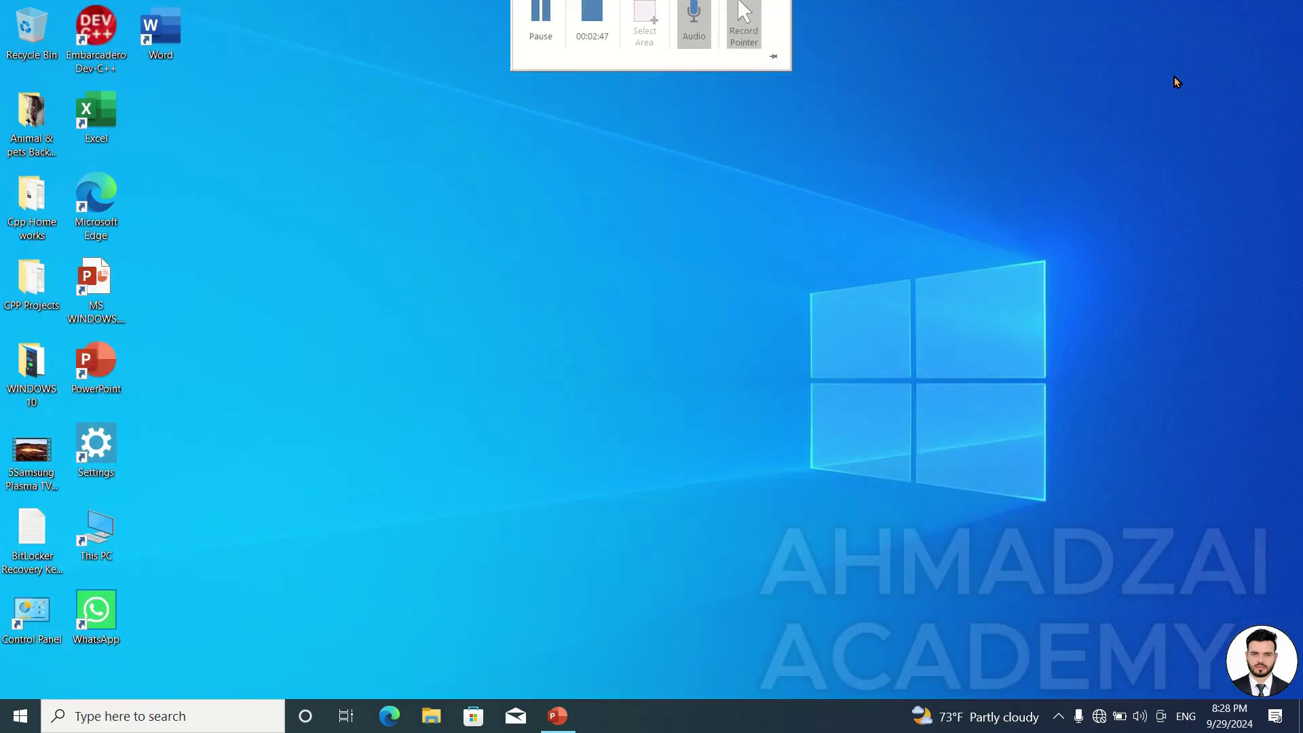
pyautogui.rightClick(437, 709)
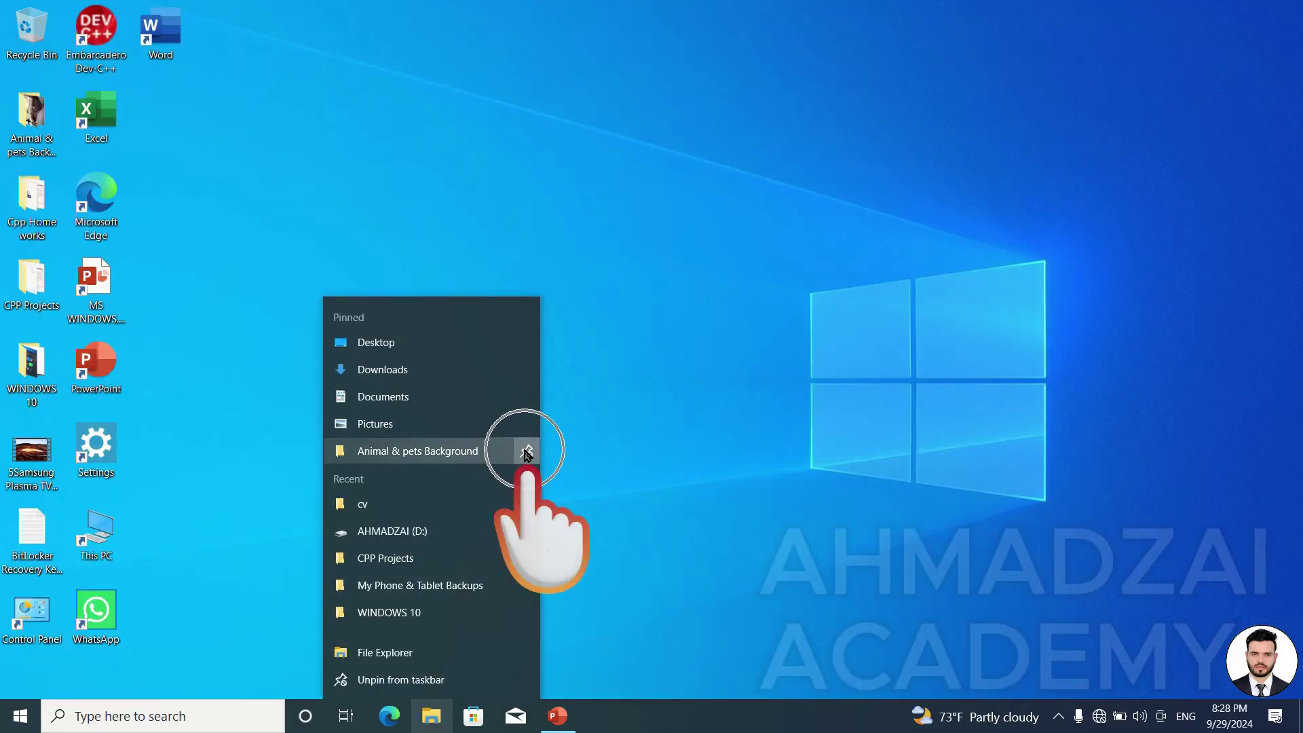
pyautogui.click(527, 451)
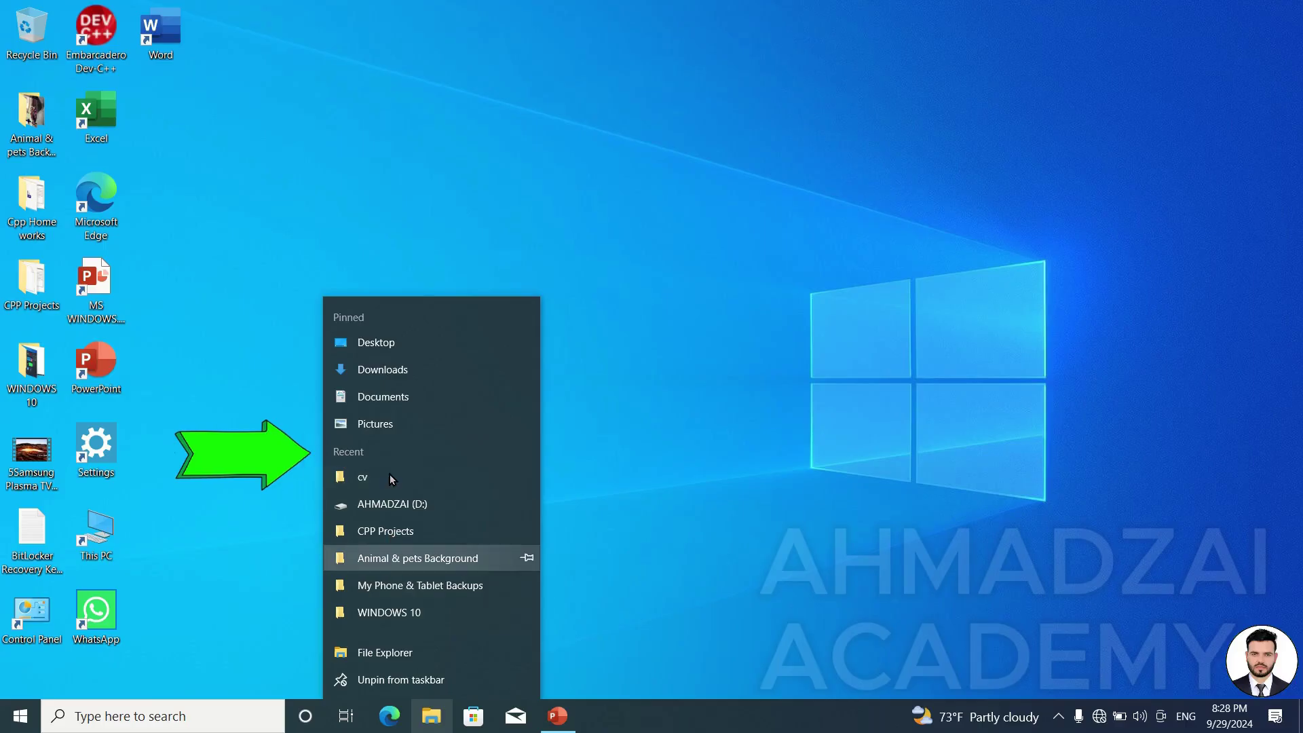
pyautogui.click(407, 655)
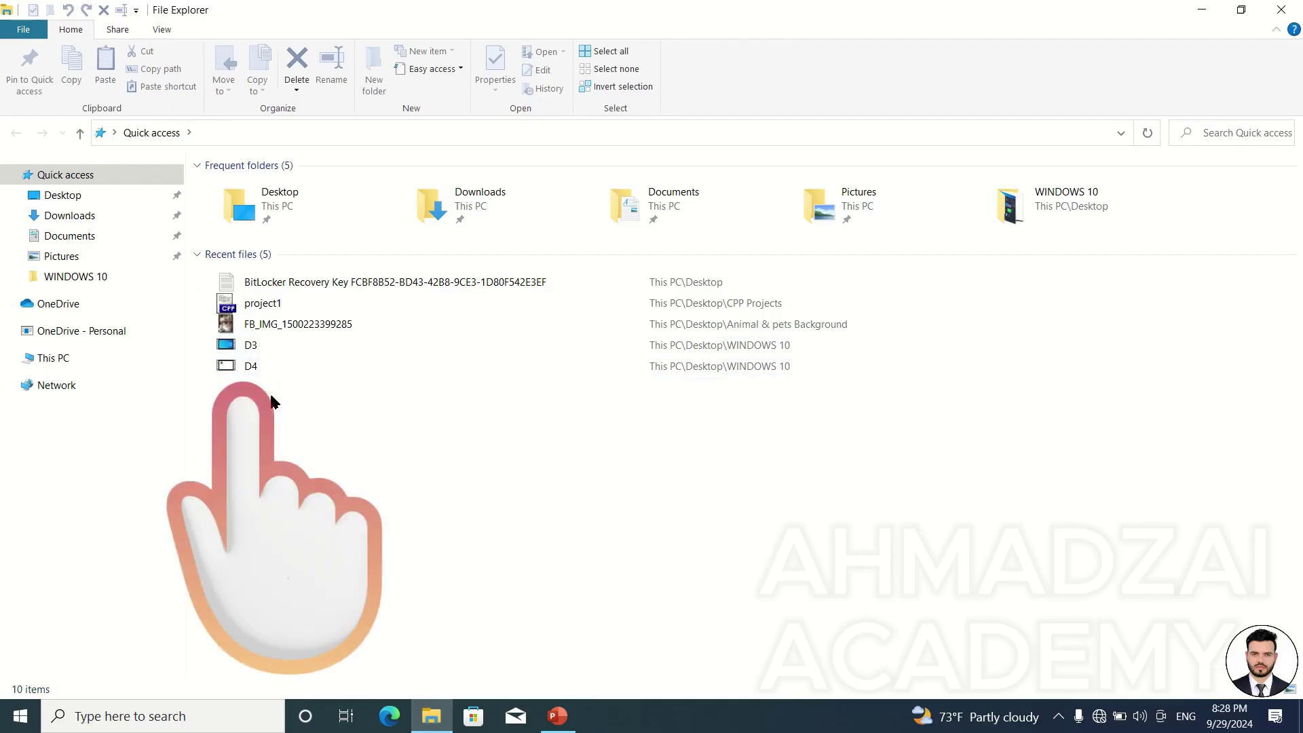
pyautogui.hotkey('ctrl', 'a')
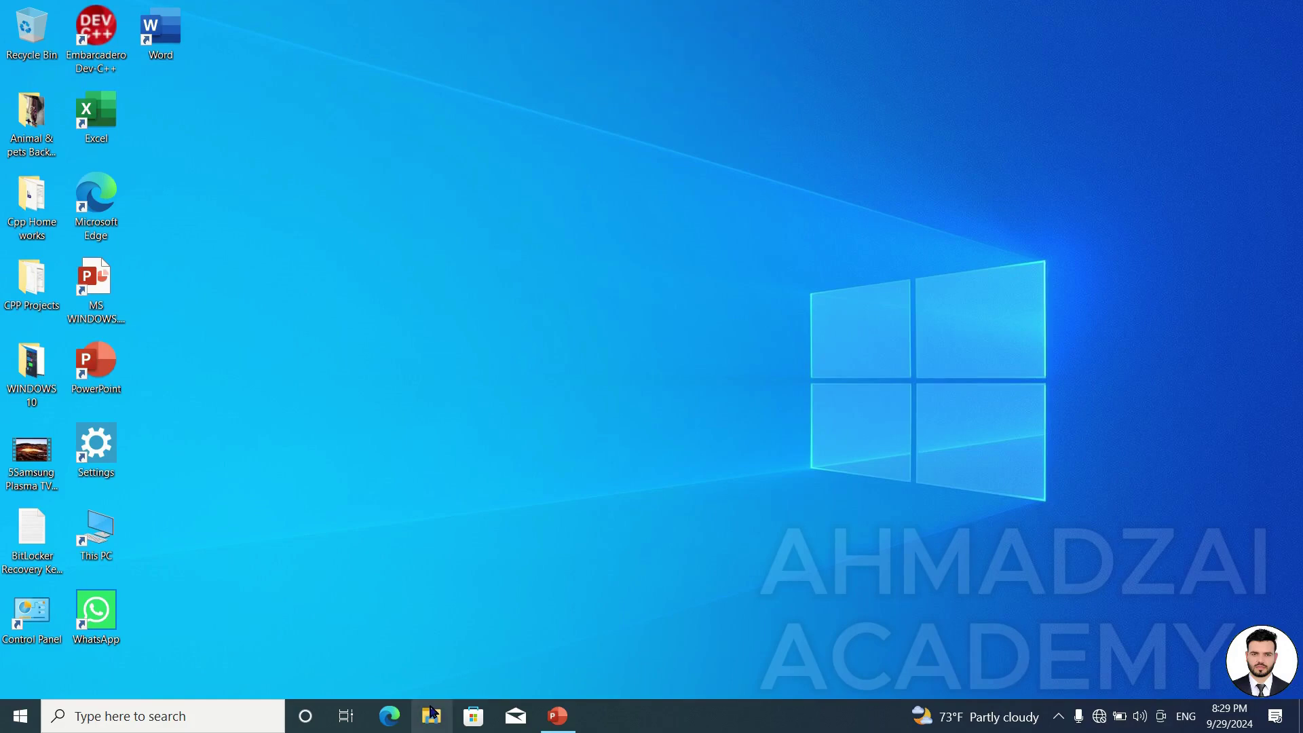
# Open File Explorer and switch between This PC, Quick access and Downloads to compare the window's title and icon
pyautogui.rightClick(432, 714)
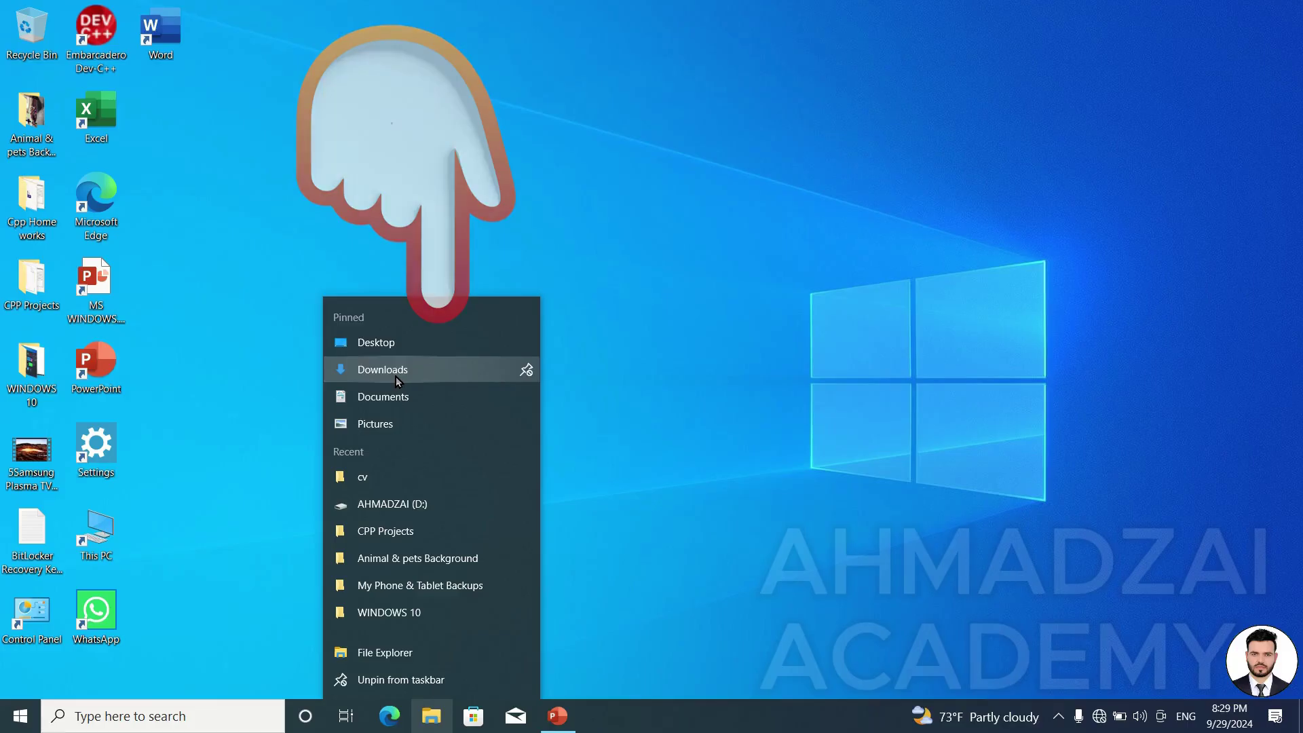
pyautogui.click(430, 654)
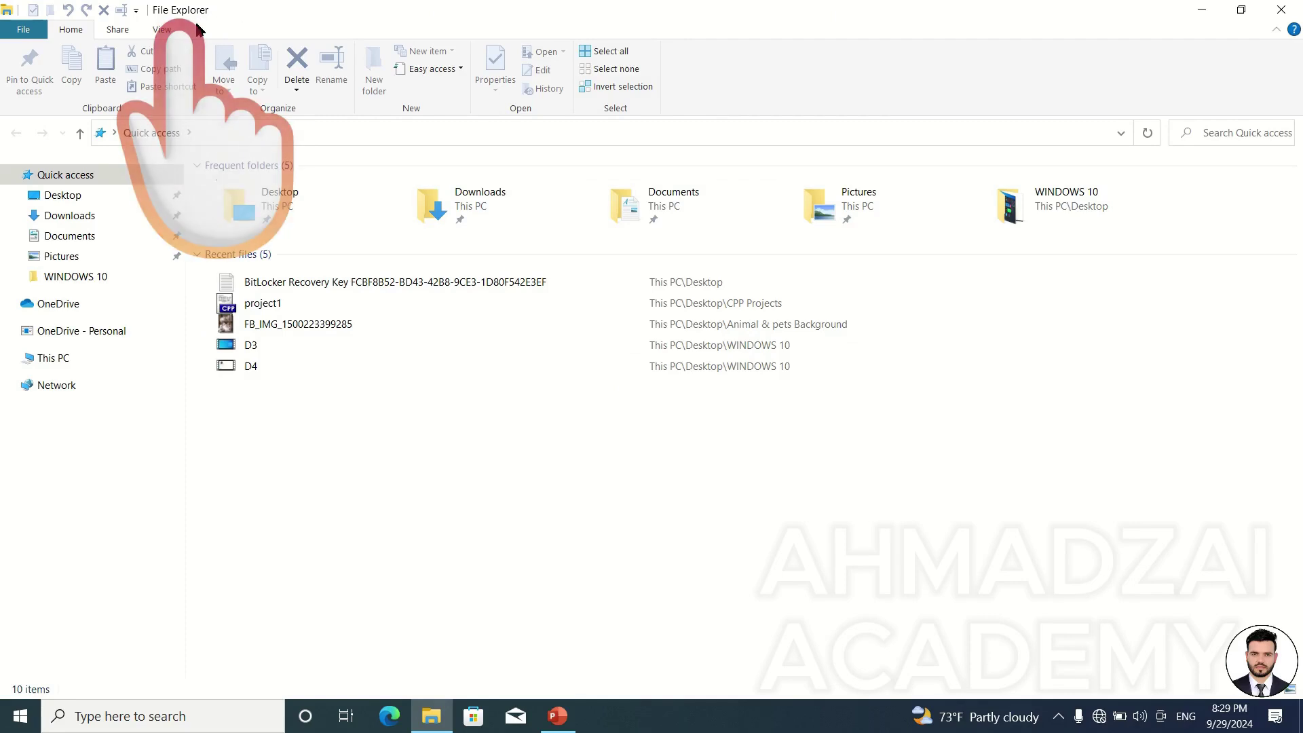
pyautogui.click(72, 359)
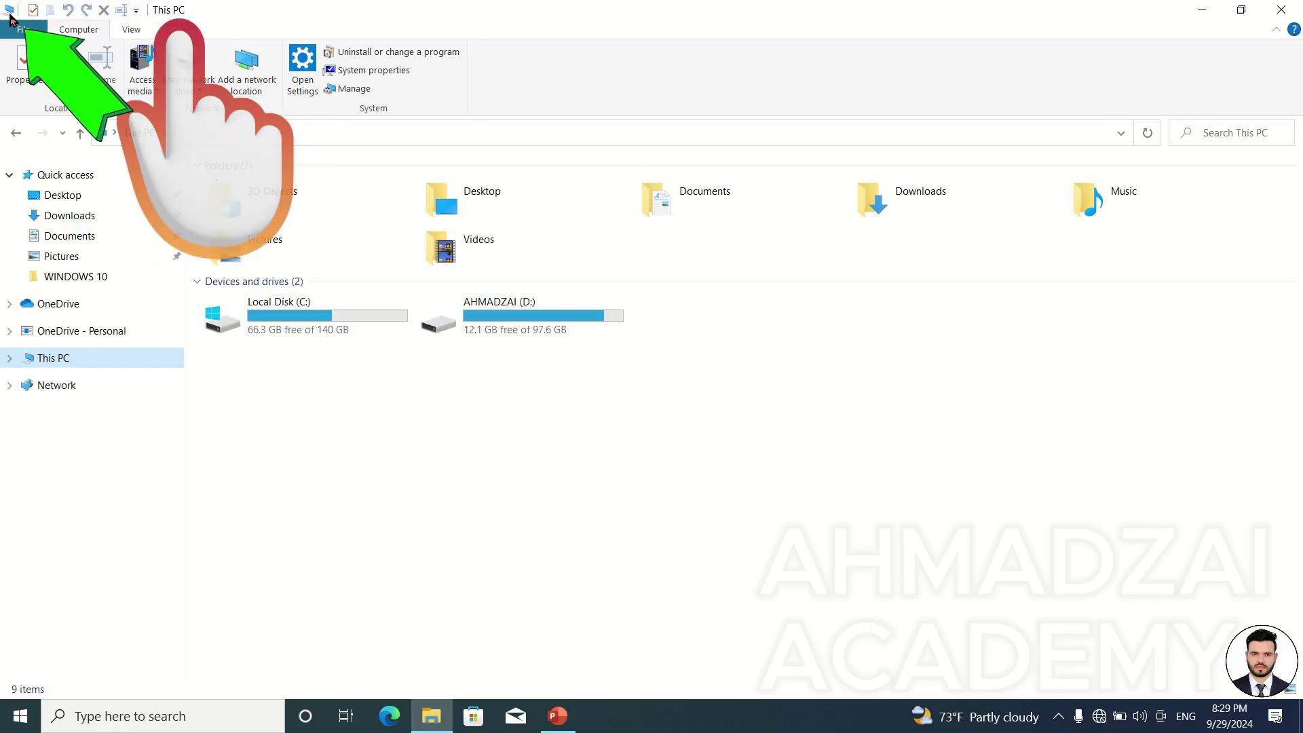
pyautogui.click(74, 178)
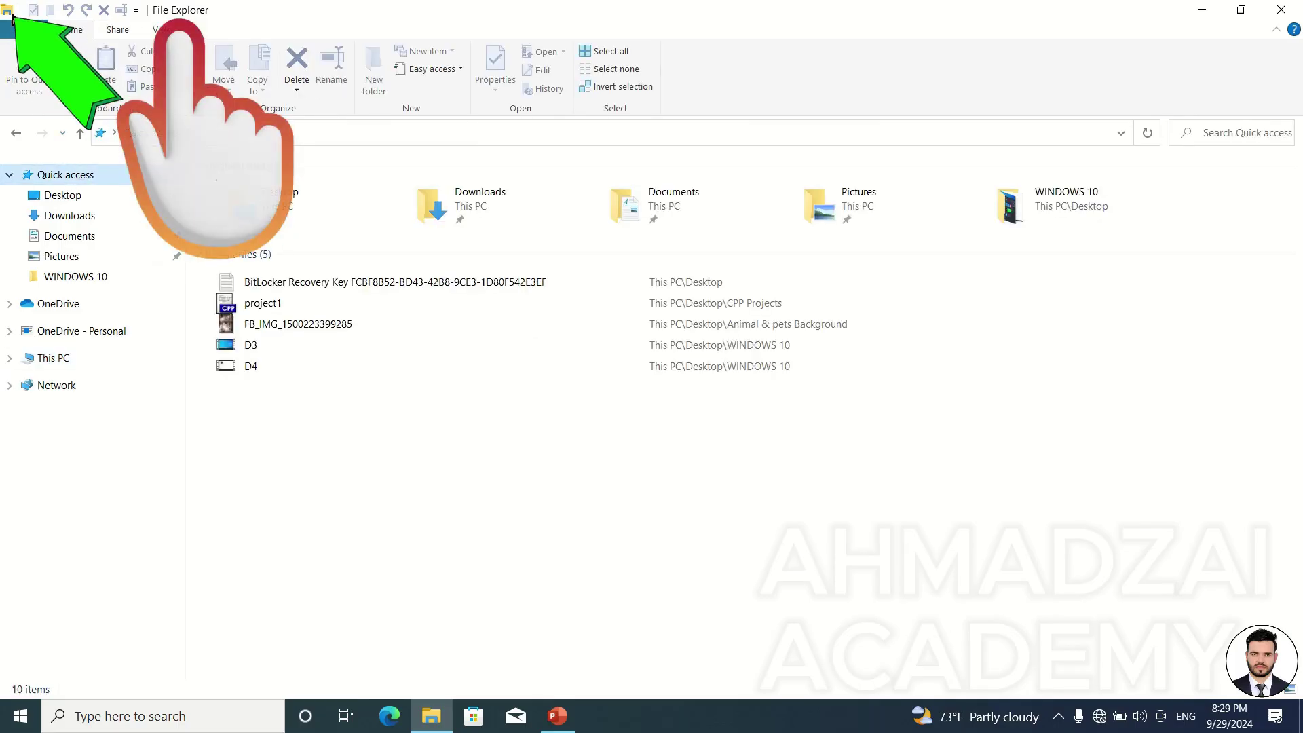
pyautogui.click(54, 357)
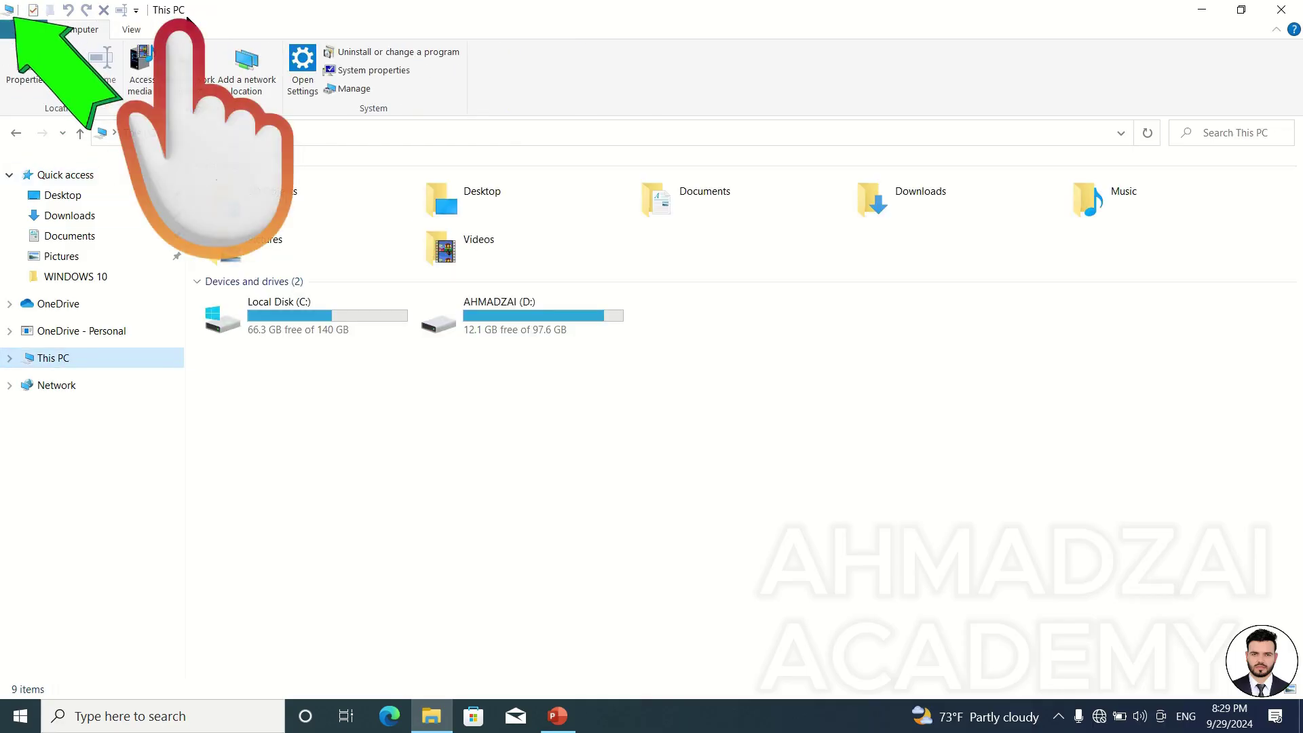
pyautogui.click(101, 217)
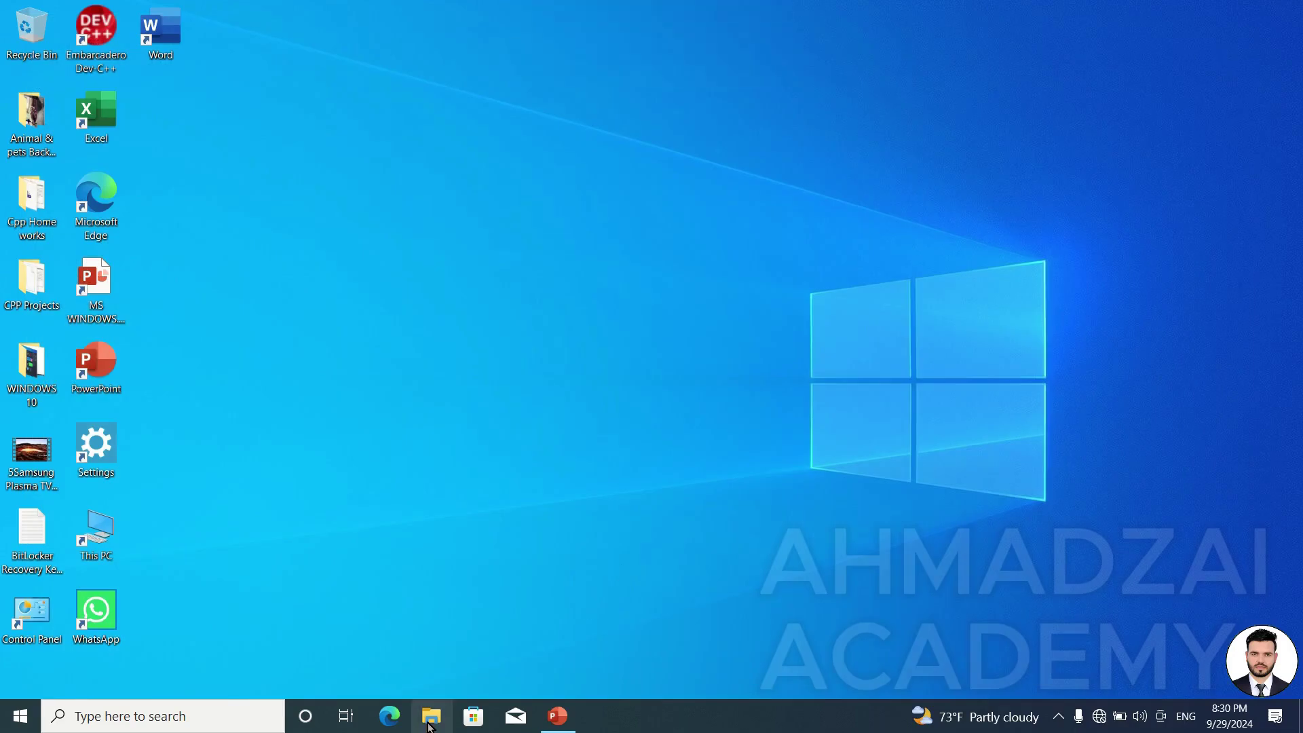
# Reopen File Explorer at Quick access, look over its window, and close it
pyautogui.click(430, 725)
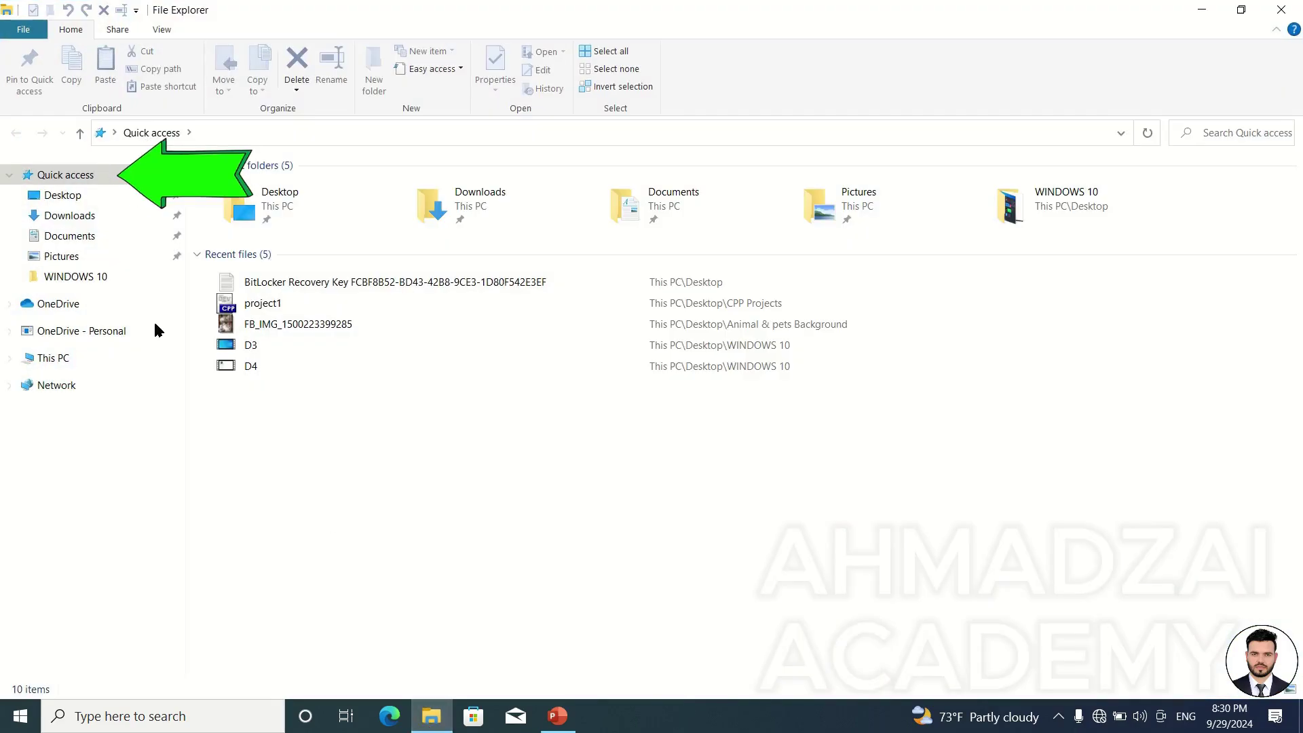
pyautogui.click(96, 175)
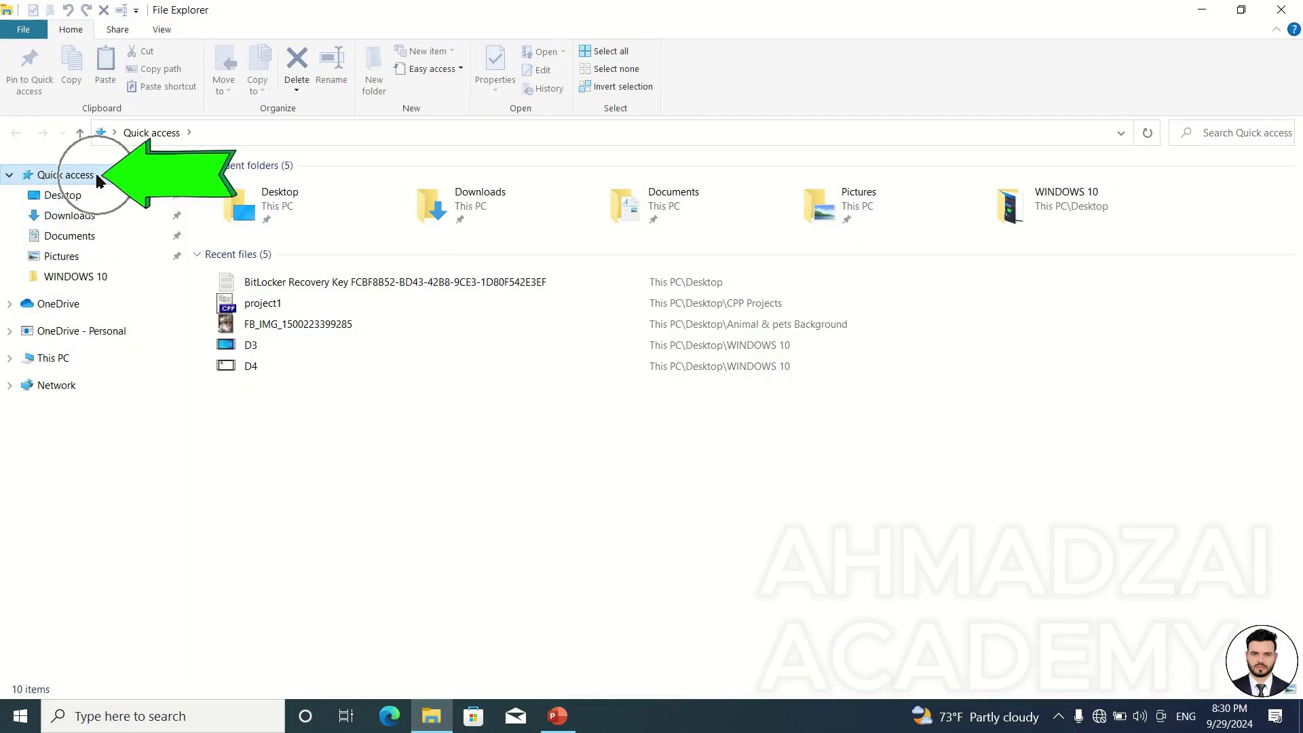
pyautogui.click(190, 24)
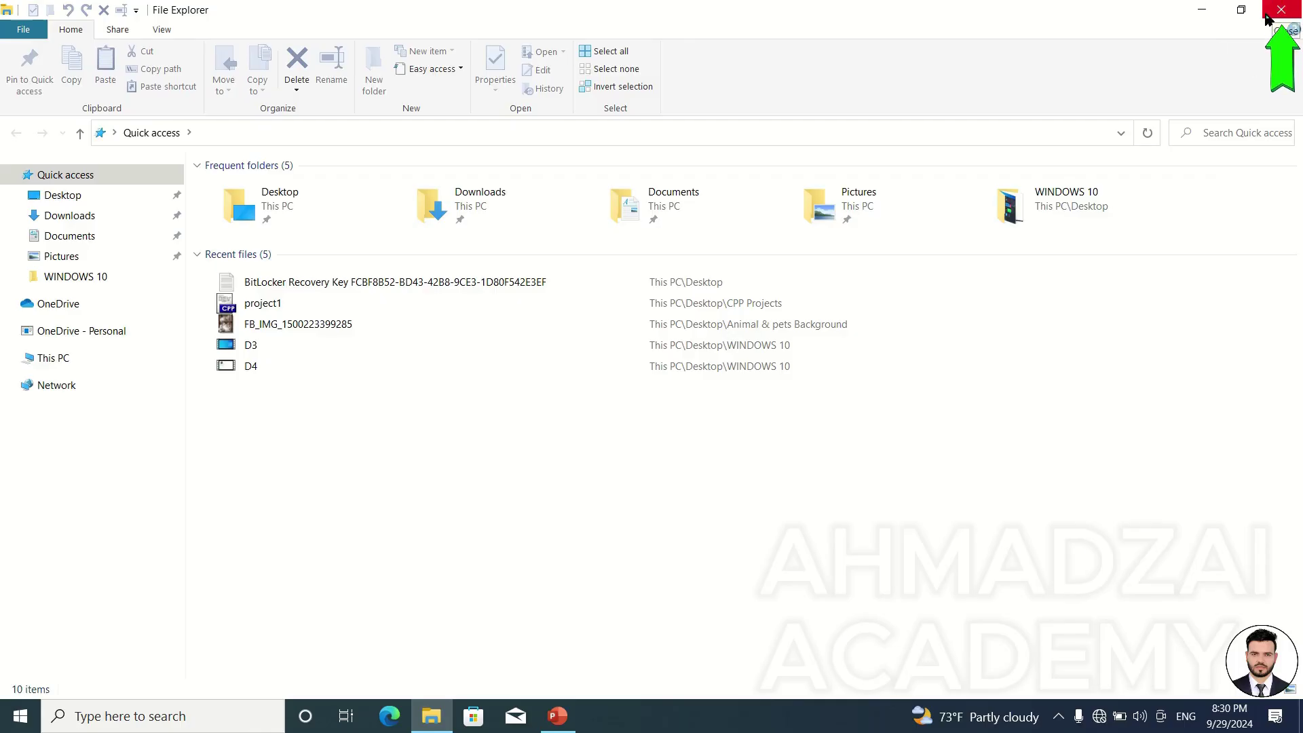
pyautogui.click(23, 29)
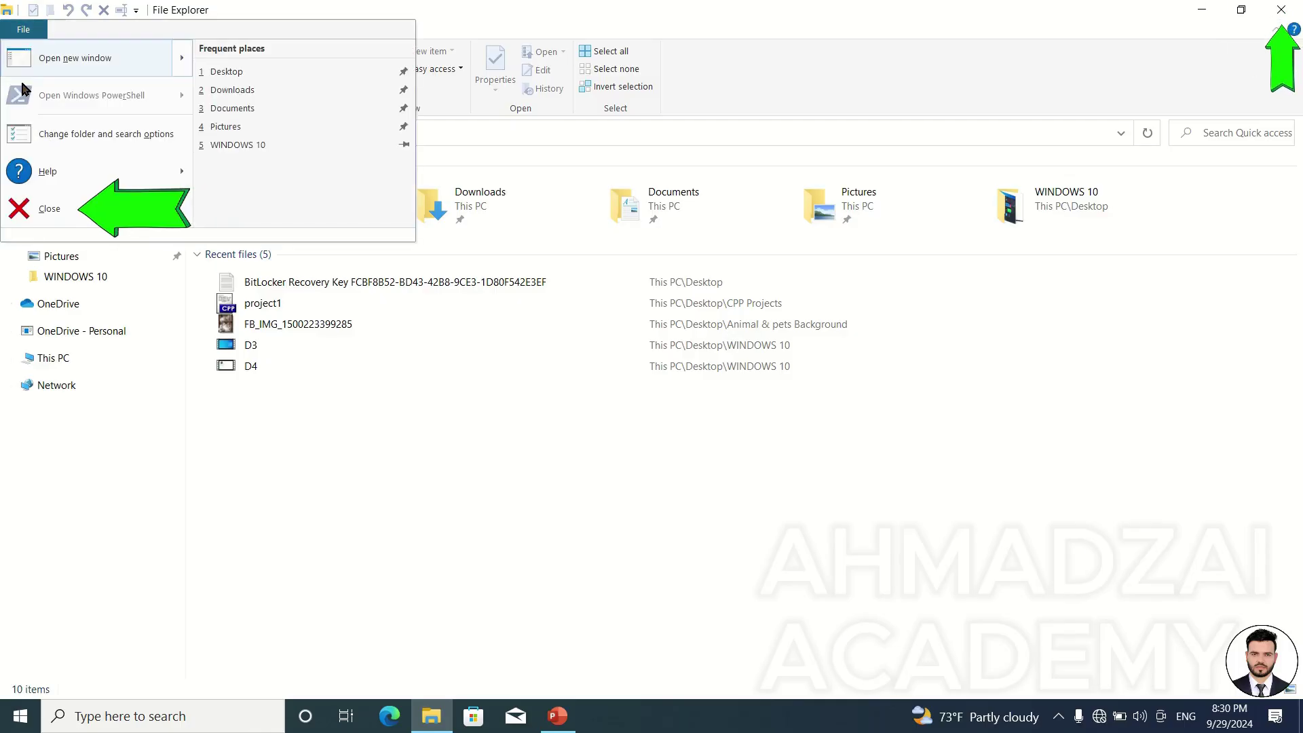
pyautogui.click(34, 210)
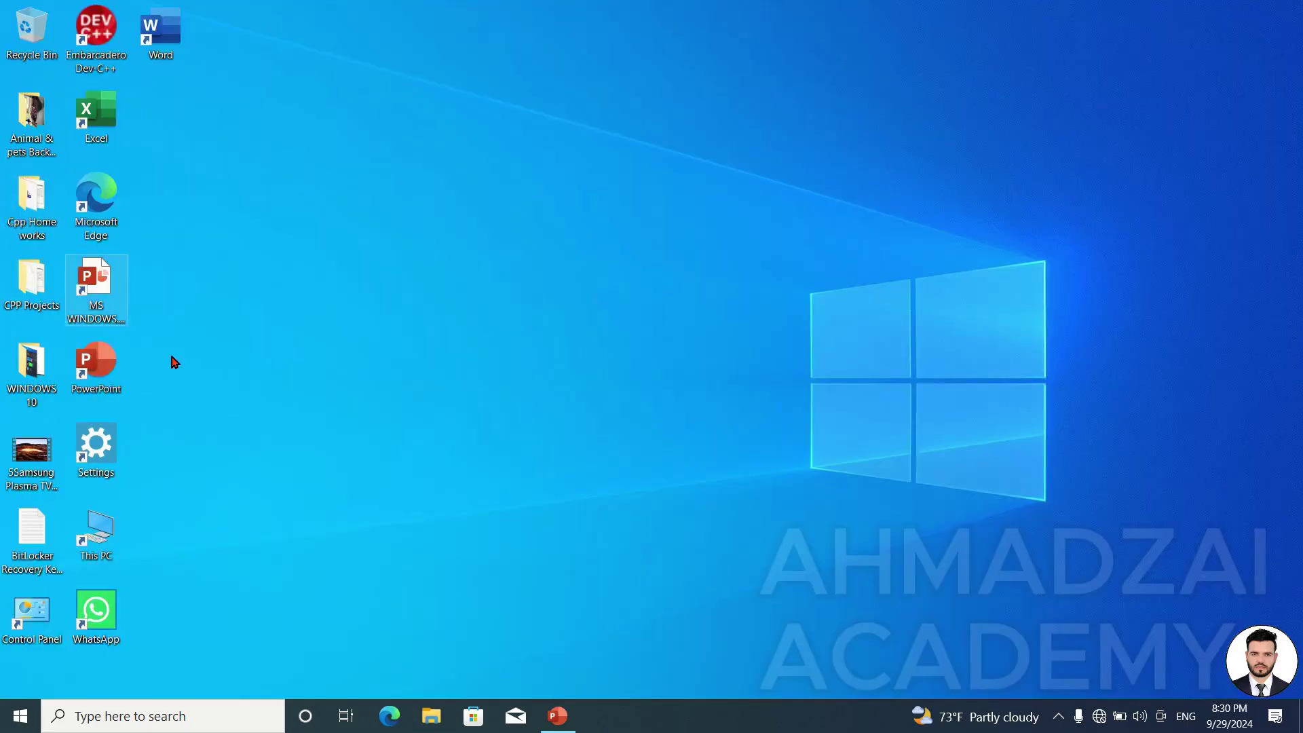
# Reopen File Explorer, restore its window from full screen, move it towards the desktop icons and make it narrower
pyautogui.click(436, 715)
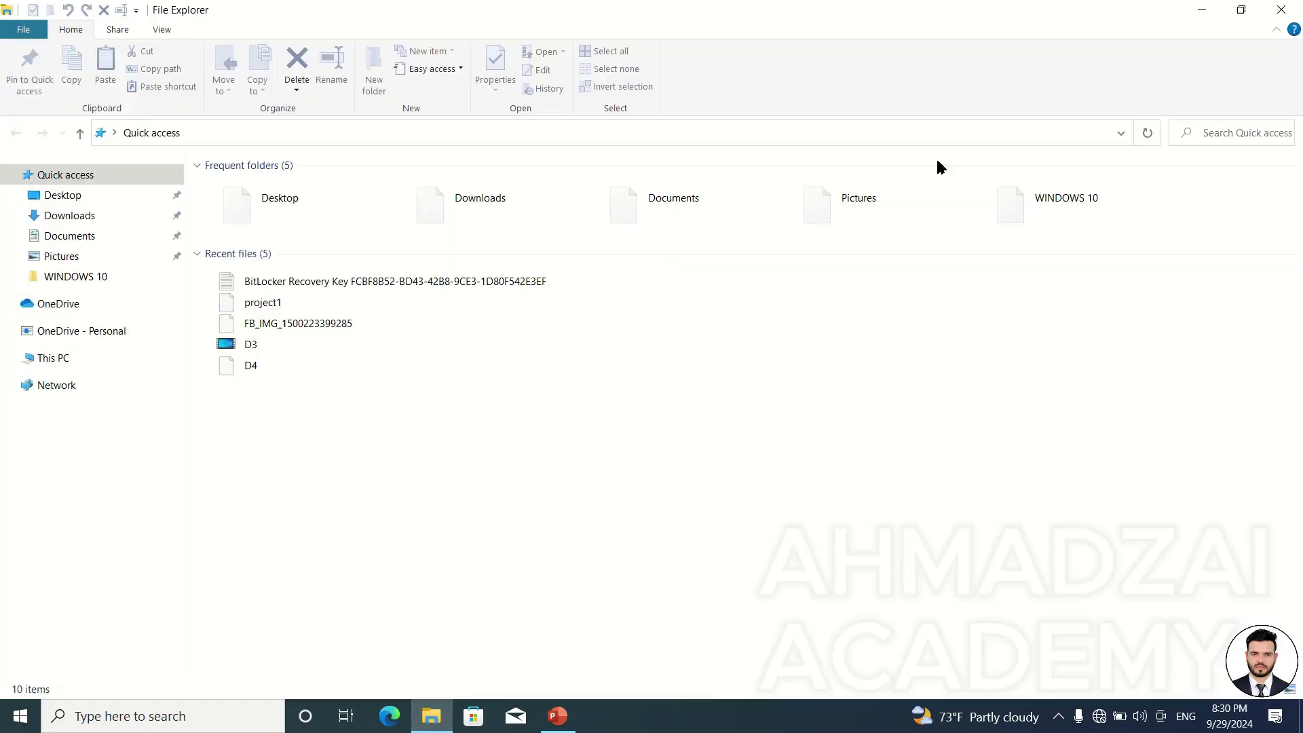
pyautogui.click(1240, 10)
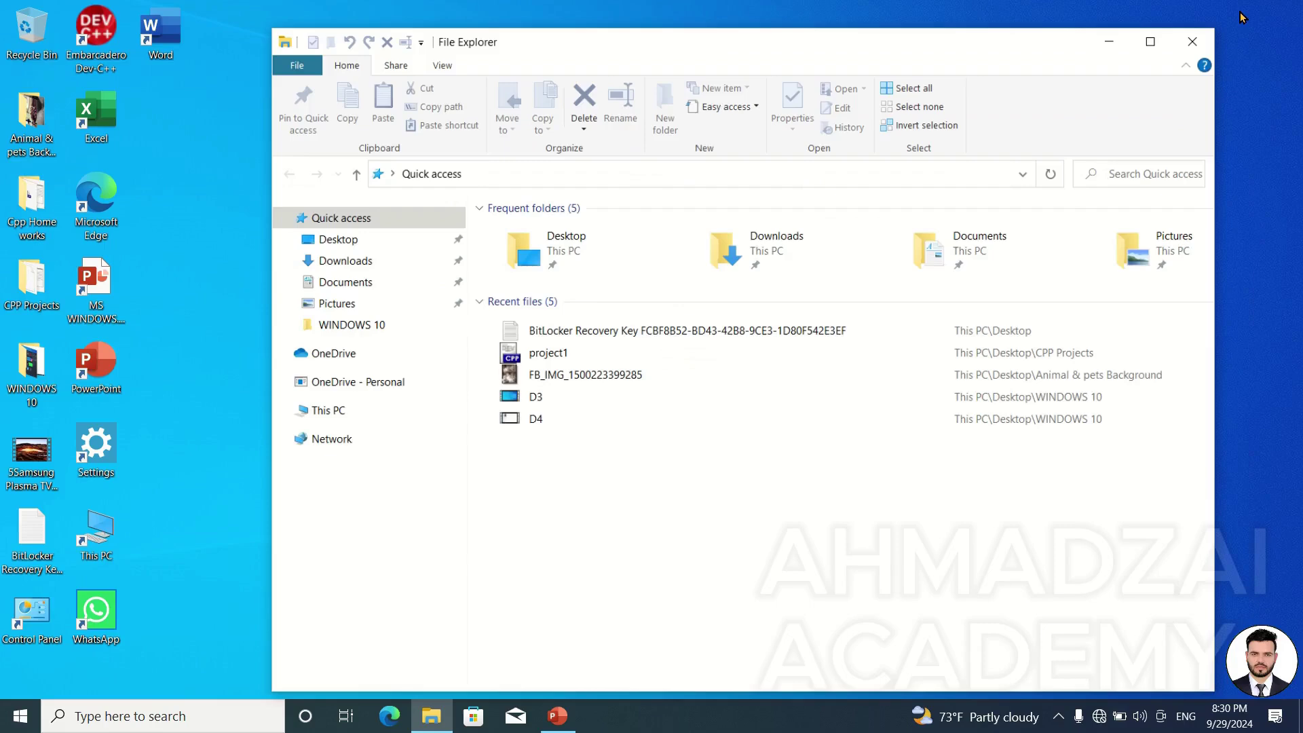
pyautogui.moveTo(1041, 87); pyautogui.dragTo(907, 72)
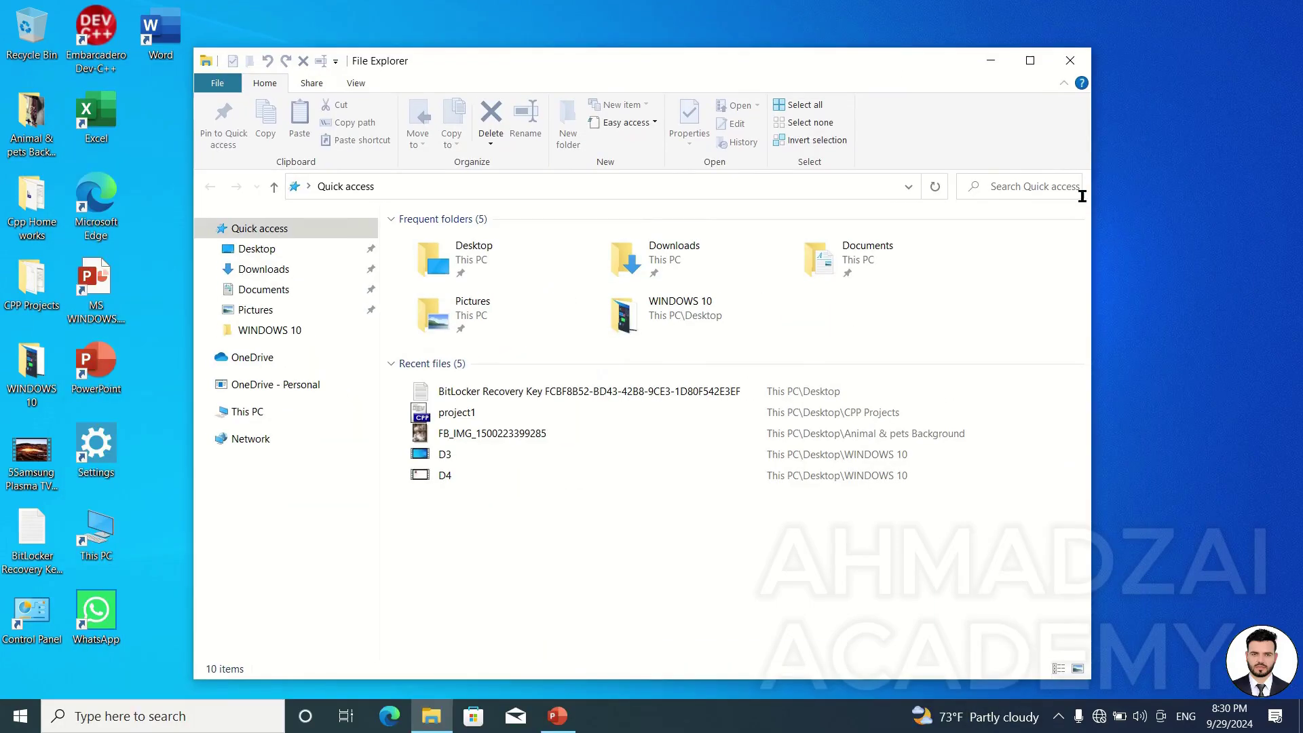
pyautogui.moveTo(1092, 208); pyautogui.dragTo(953, 203)
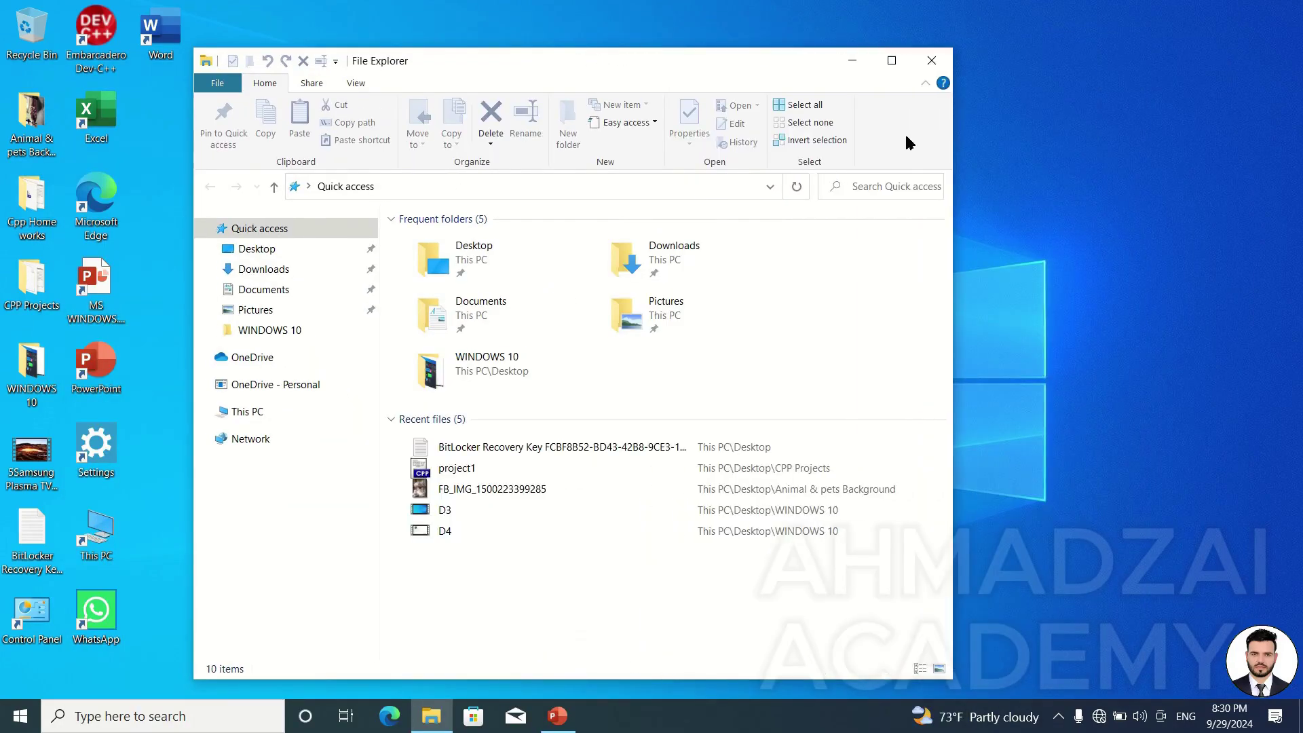
# Maximize the File Explorer window, minimize it to the taskbar and bring it back to full screen
pyautogui.click(893, 65)
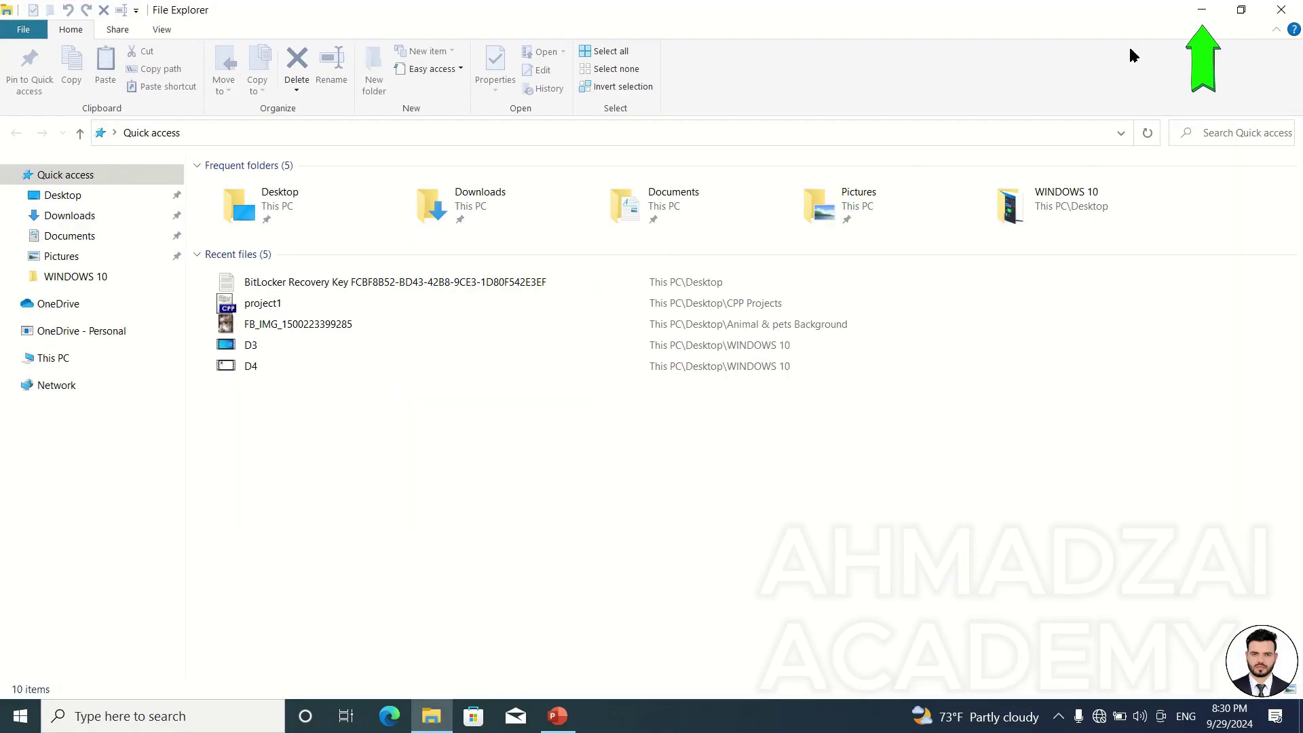
pyautogui.click(1201, 10)
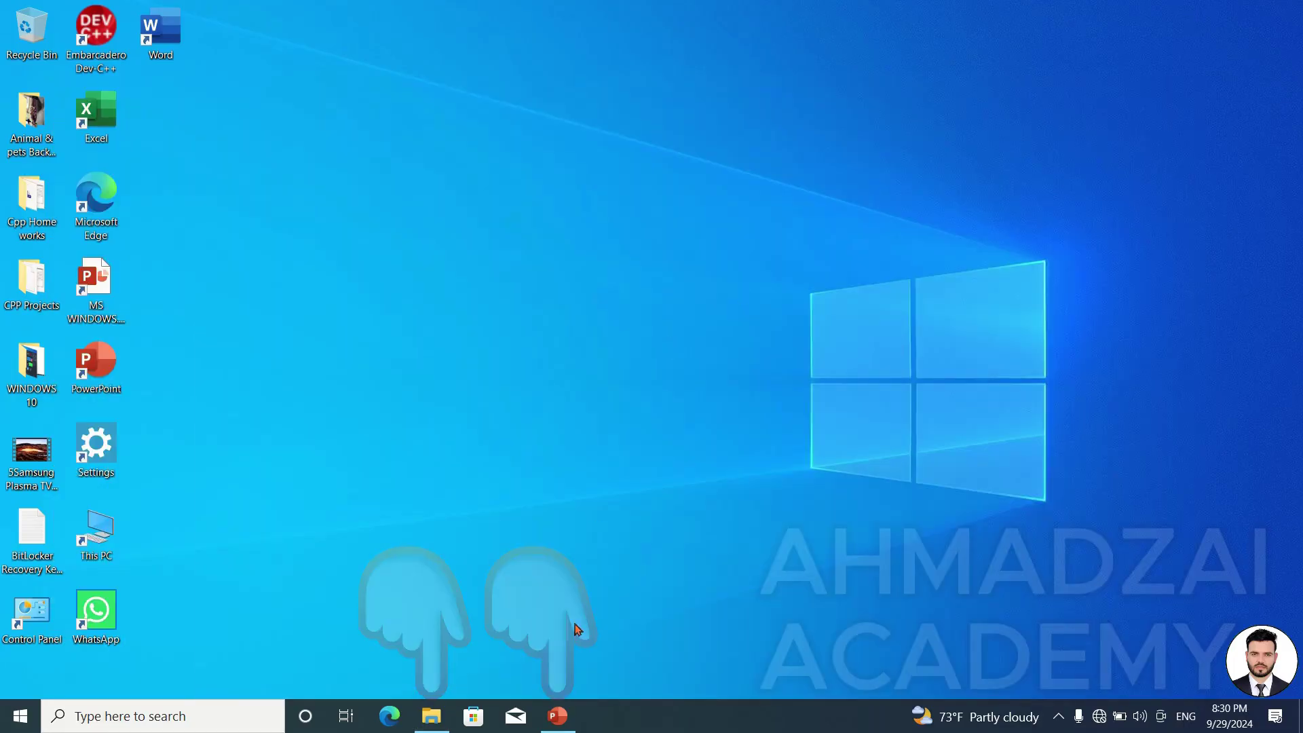
pyautogui.moveTo(565, 716)
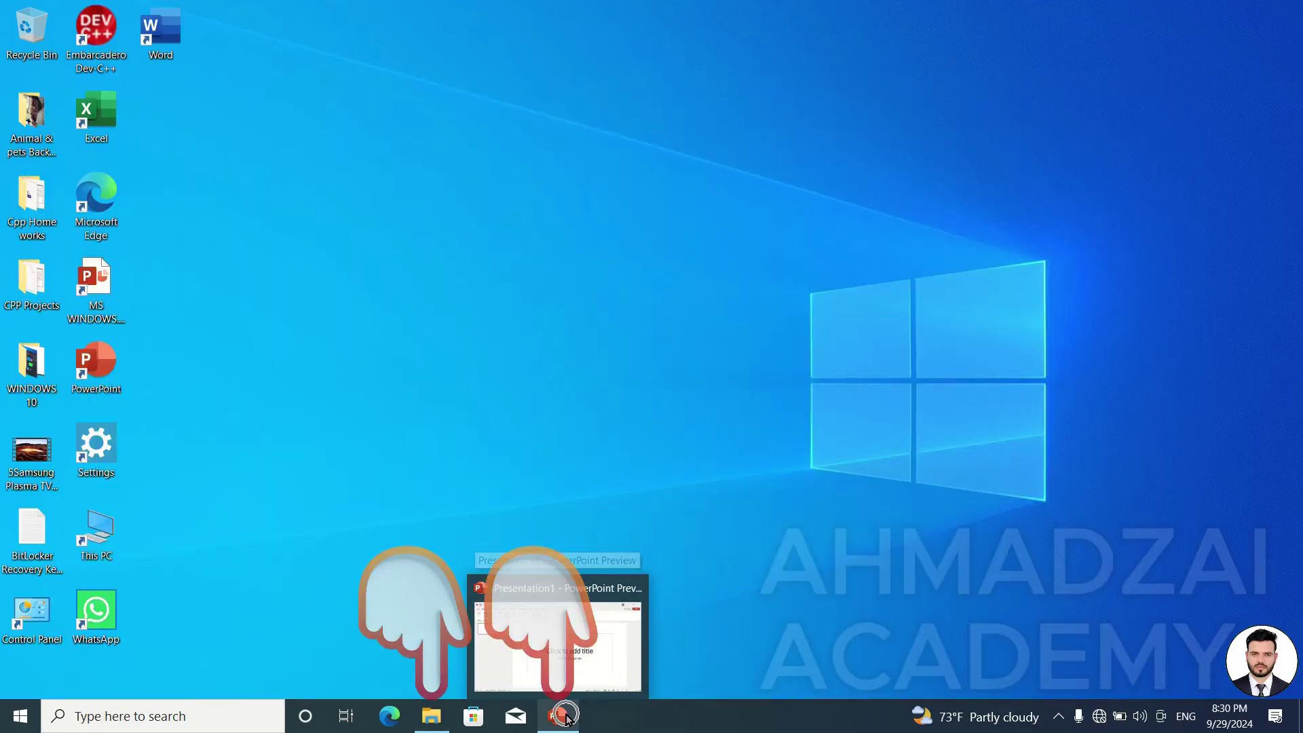
pyautogui.moveTo(424, 726)
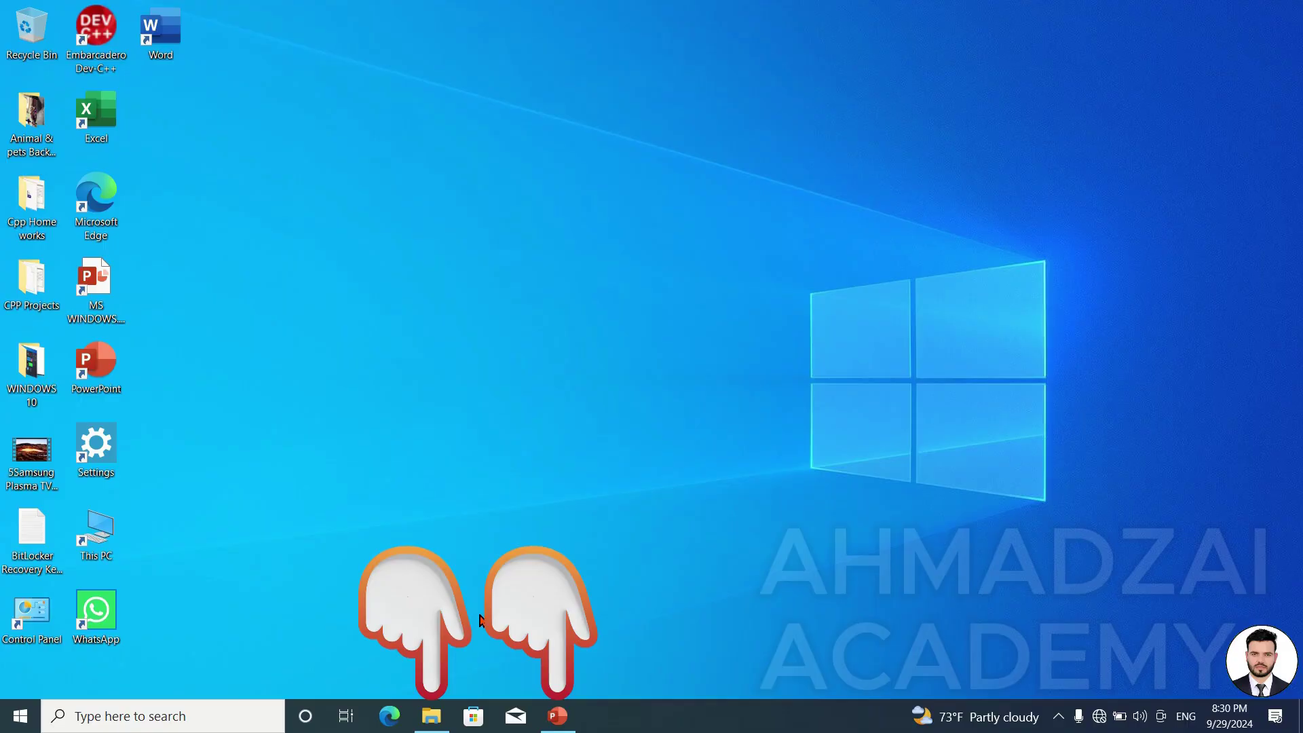
pyautogui.click(431, 716)
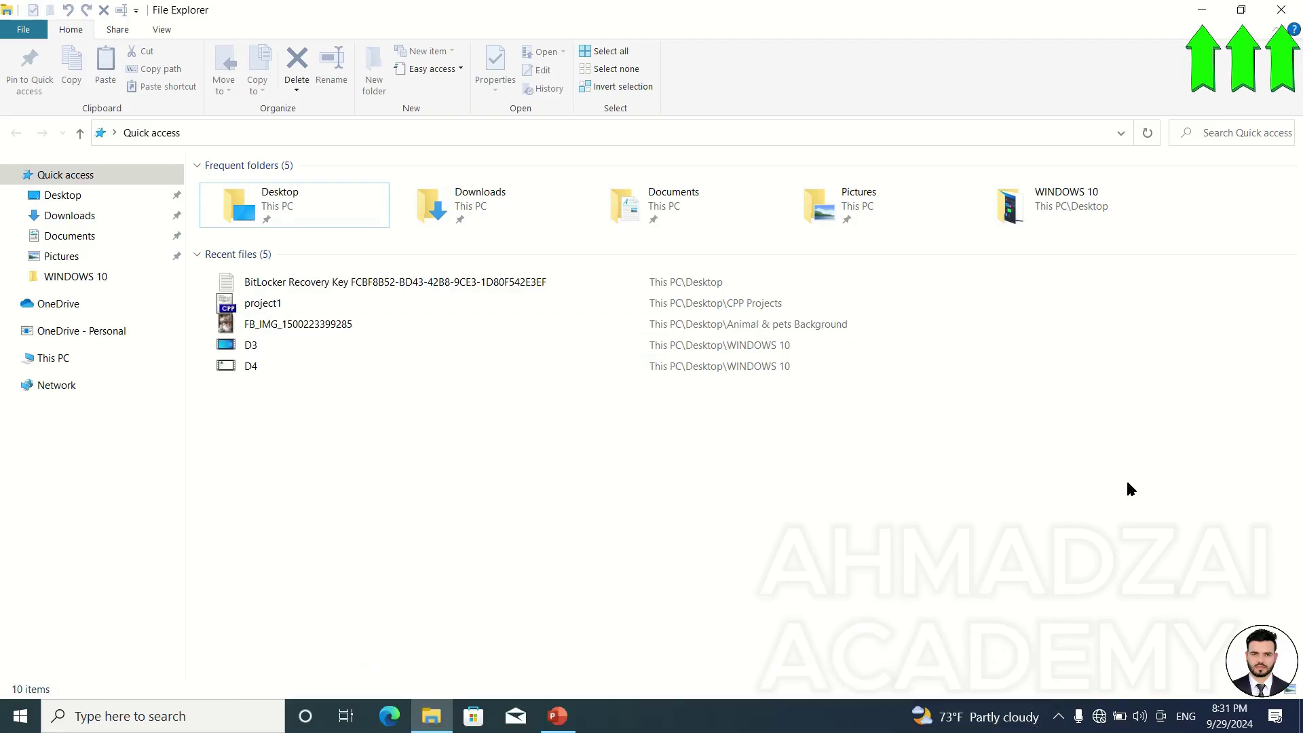
# Look over the File Explorer window's control menu and use its Restore command on the full-screen window
pyautogui.hotkey('alt', 'space')
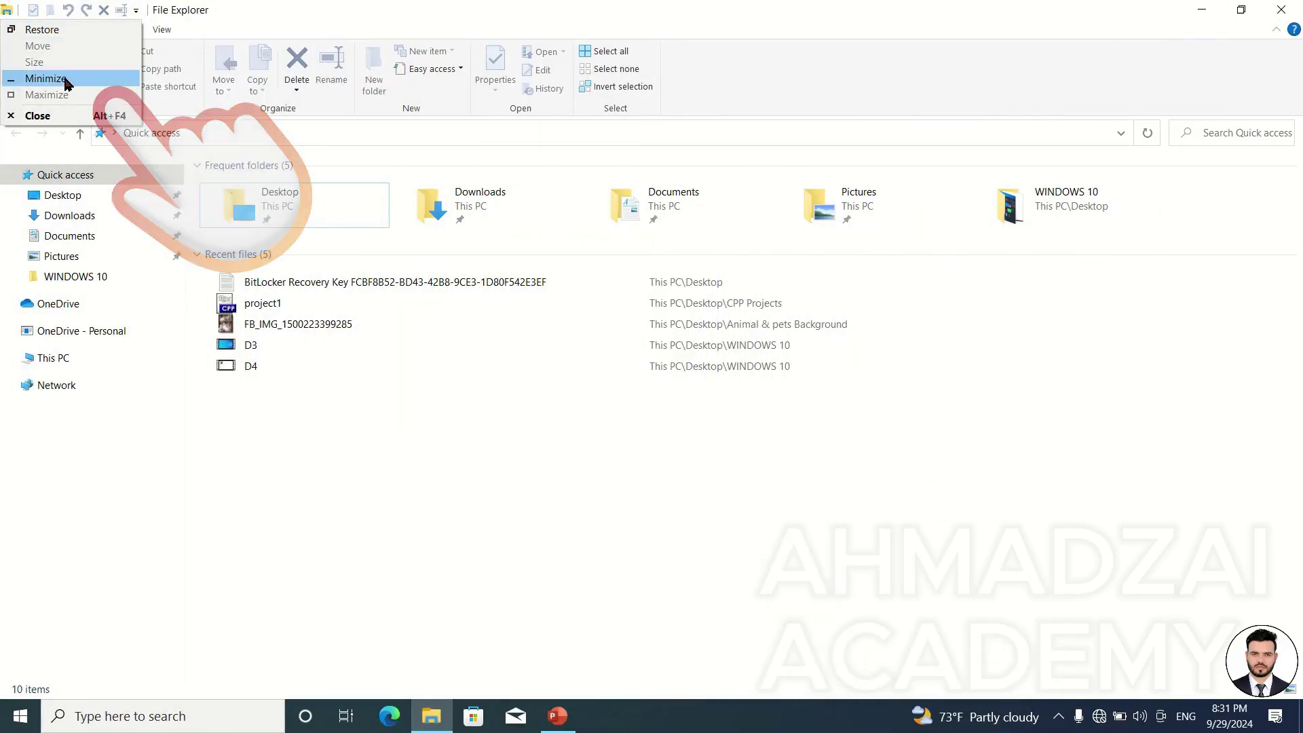
pyautogui.press('Escape')
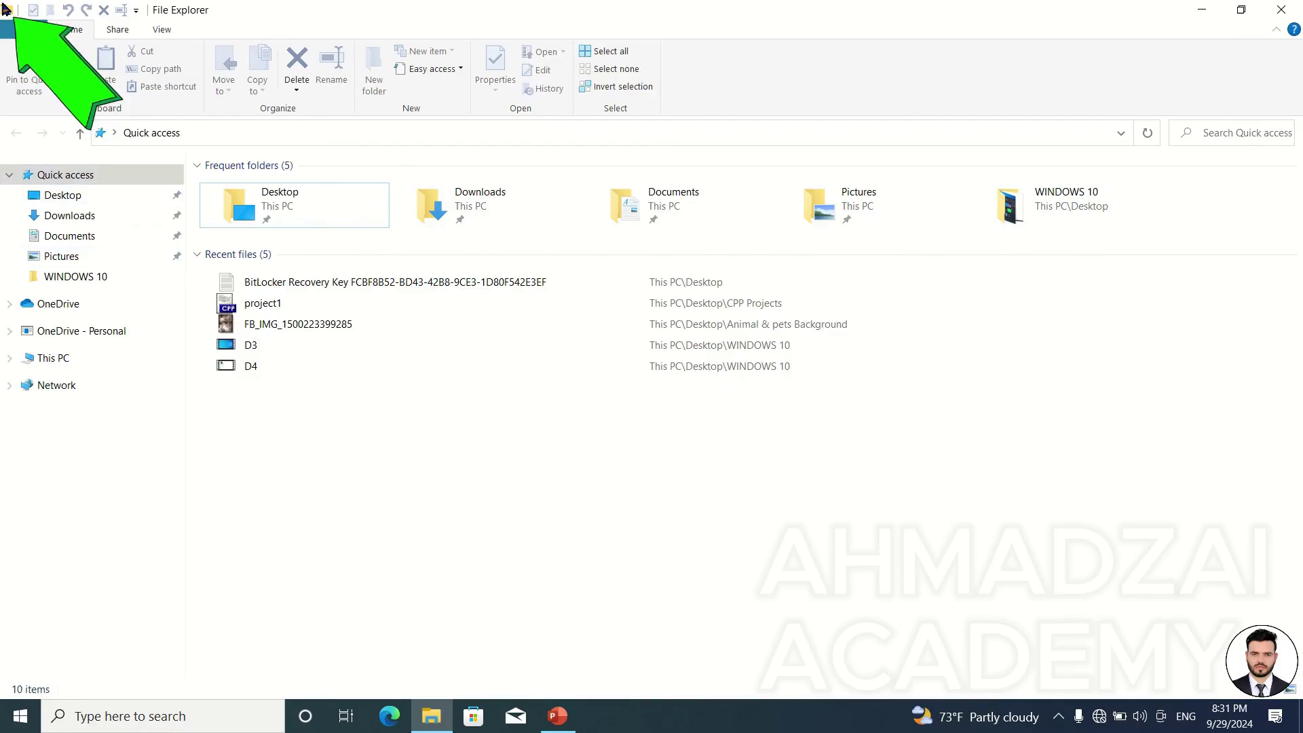
pyautogui.click(6, 10)
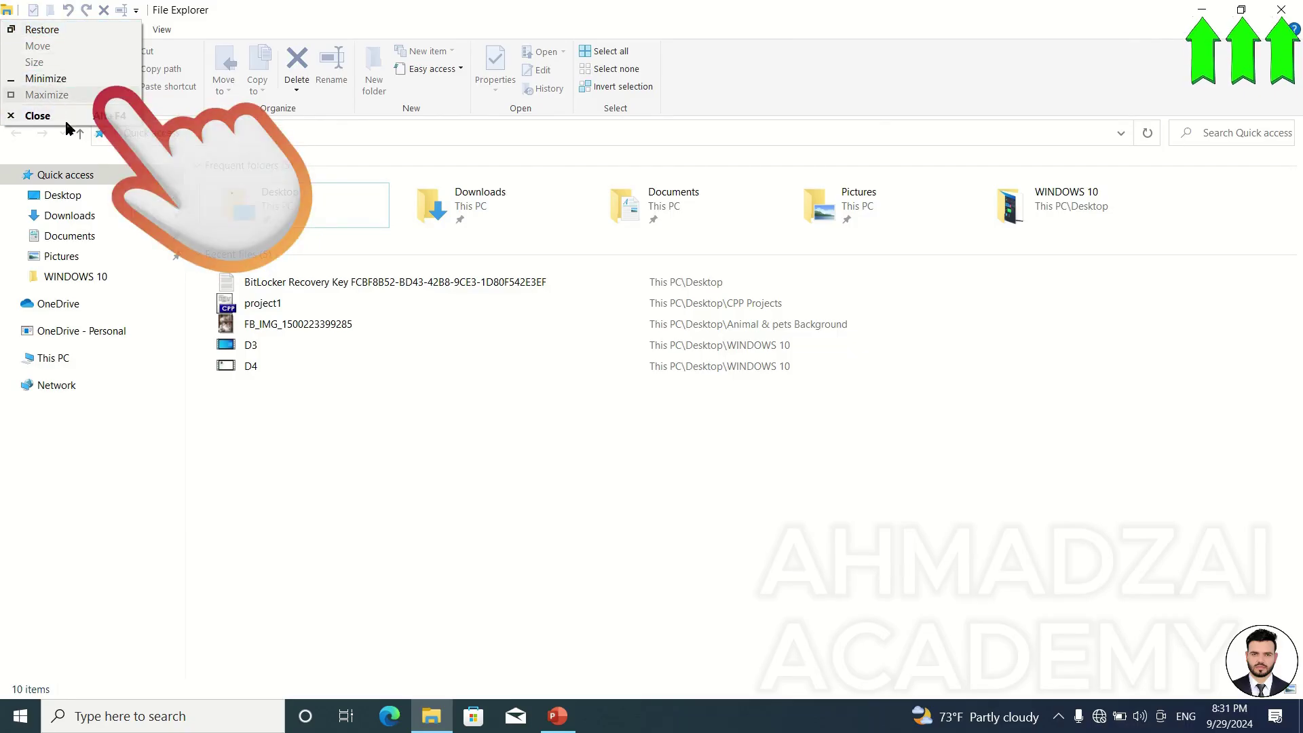
pyautogui.click(61, 31)
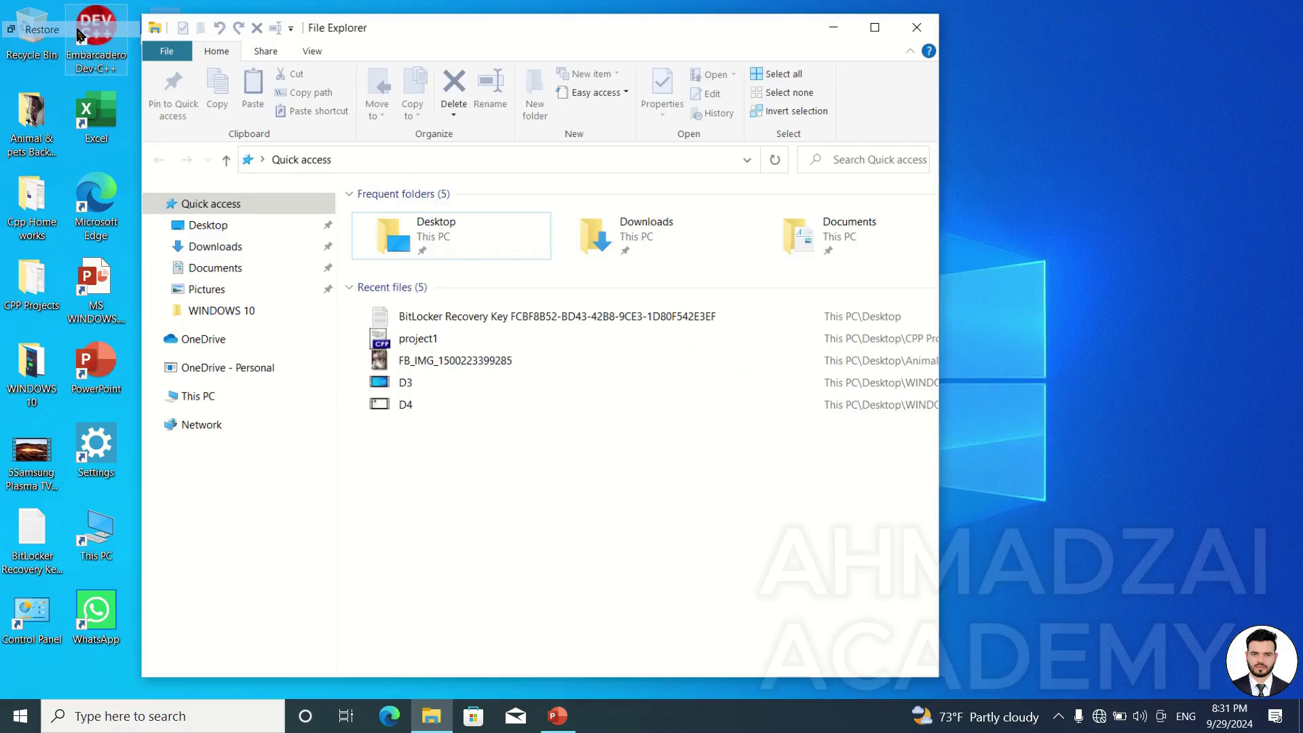
# Maximize the File Explorer window with the control menu's Maximize command and close it with the Close command
pyautogui.click(206, 61)
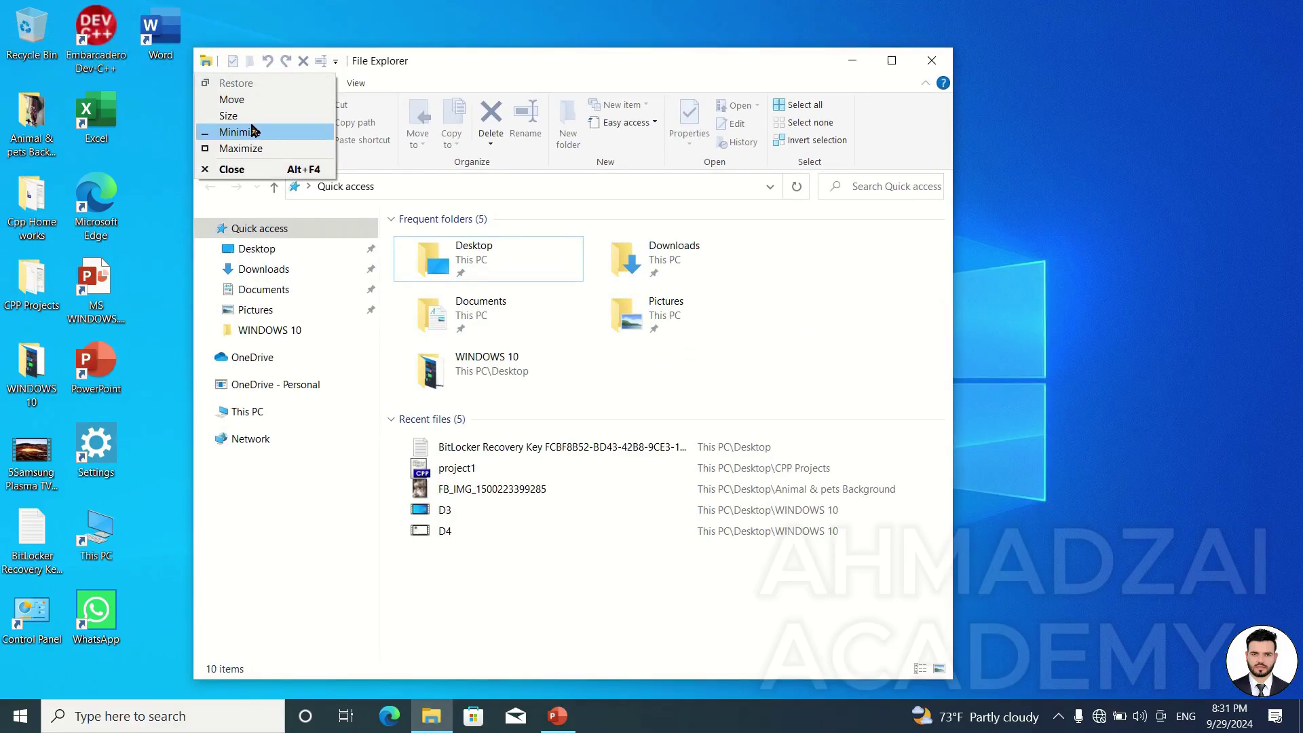
pyautogui.click(251, 148)
pyautogui.click(13, 9)
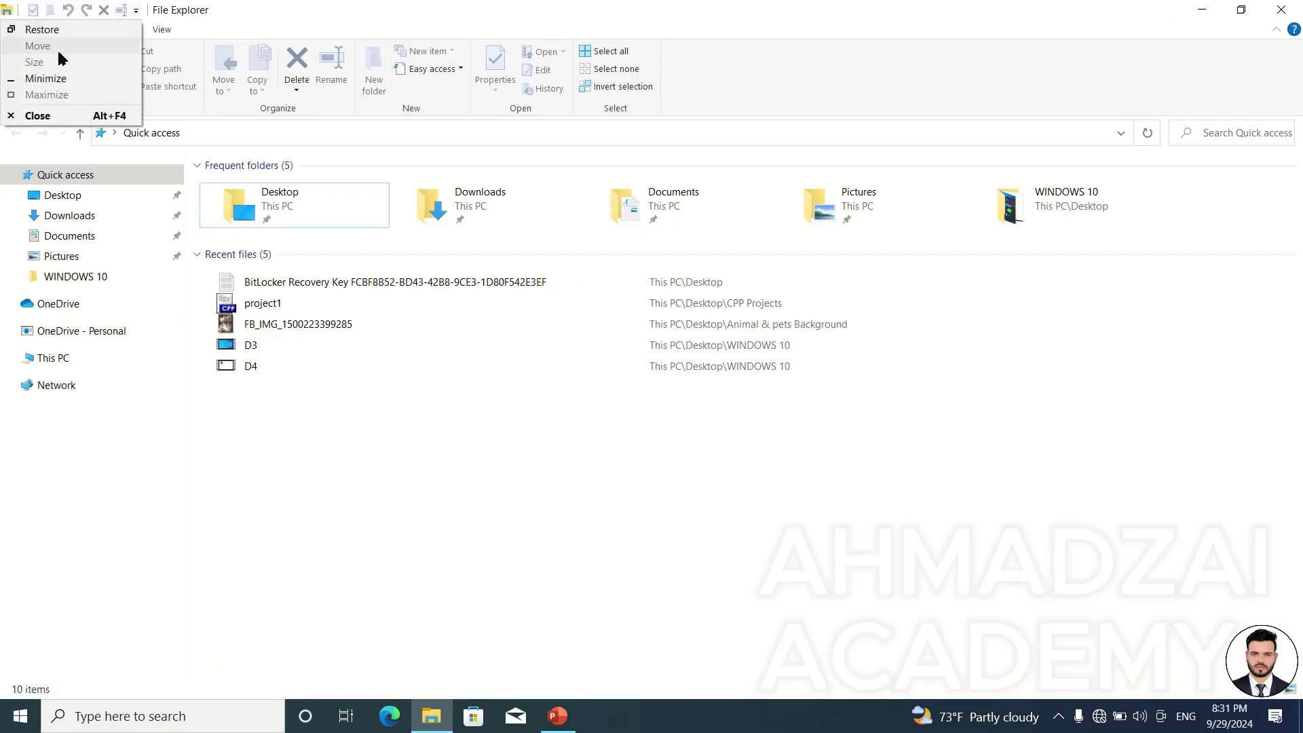
pyautogui.click(61, 120)
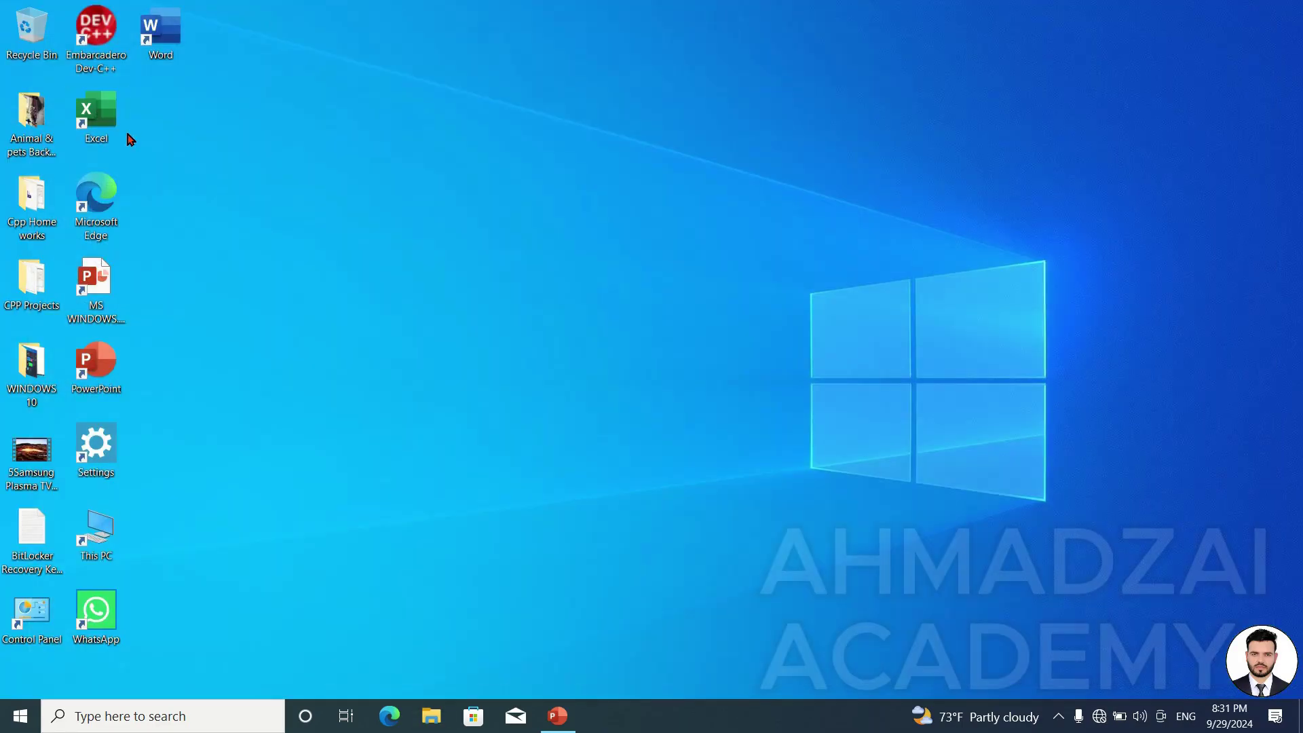
# Reopen File Explorer, restore its window to move it by the title bar, and maximize it again
pyautogui.click(421, 716)
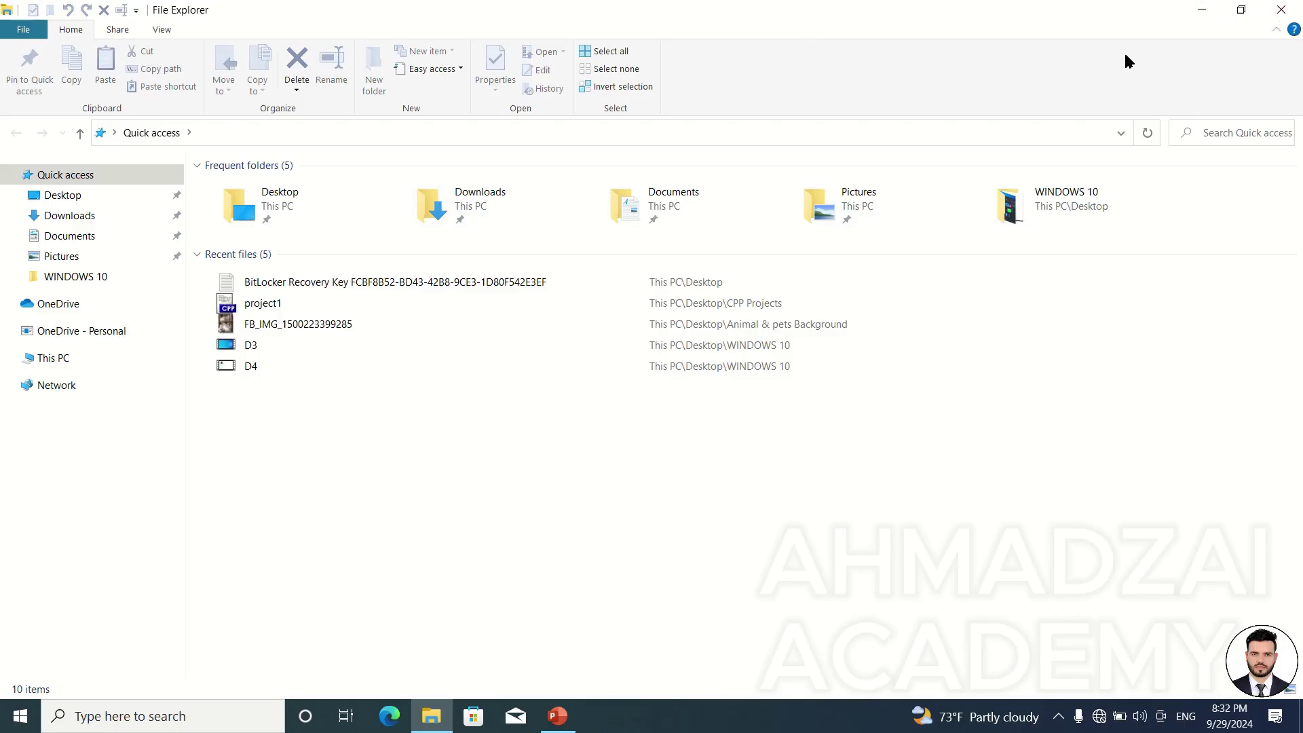
pyautogui.press('super+Down')
pyautogui.moveTo(1024, 76); pyautogui.dragTo(890, 52)
pyautogui.click(975, 43)
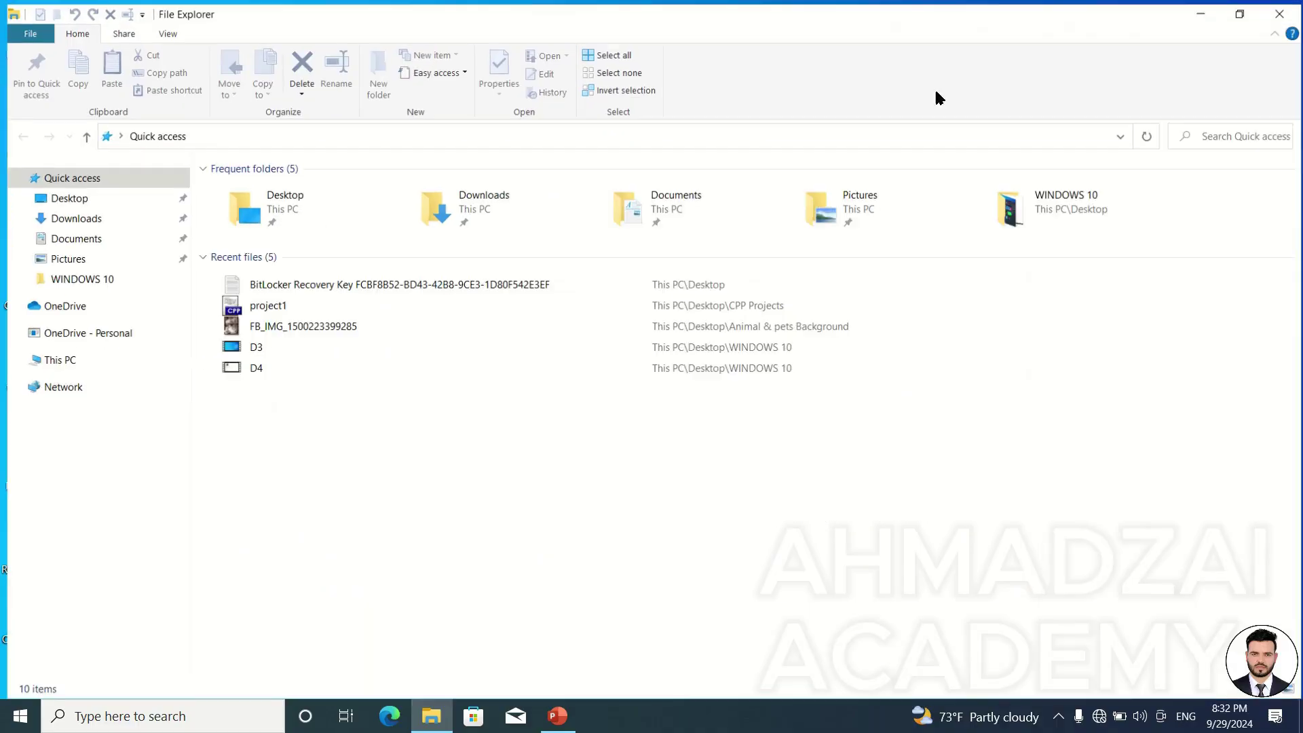
# Restore the full-screen File Explorer window with the control menu's Restore command and maximize it again with Maximize
pyautogui.click(7, 10)
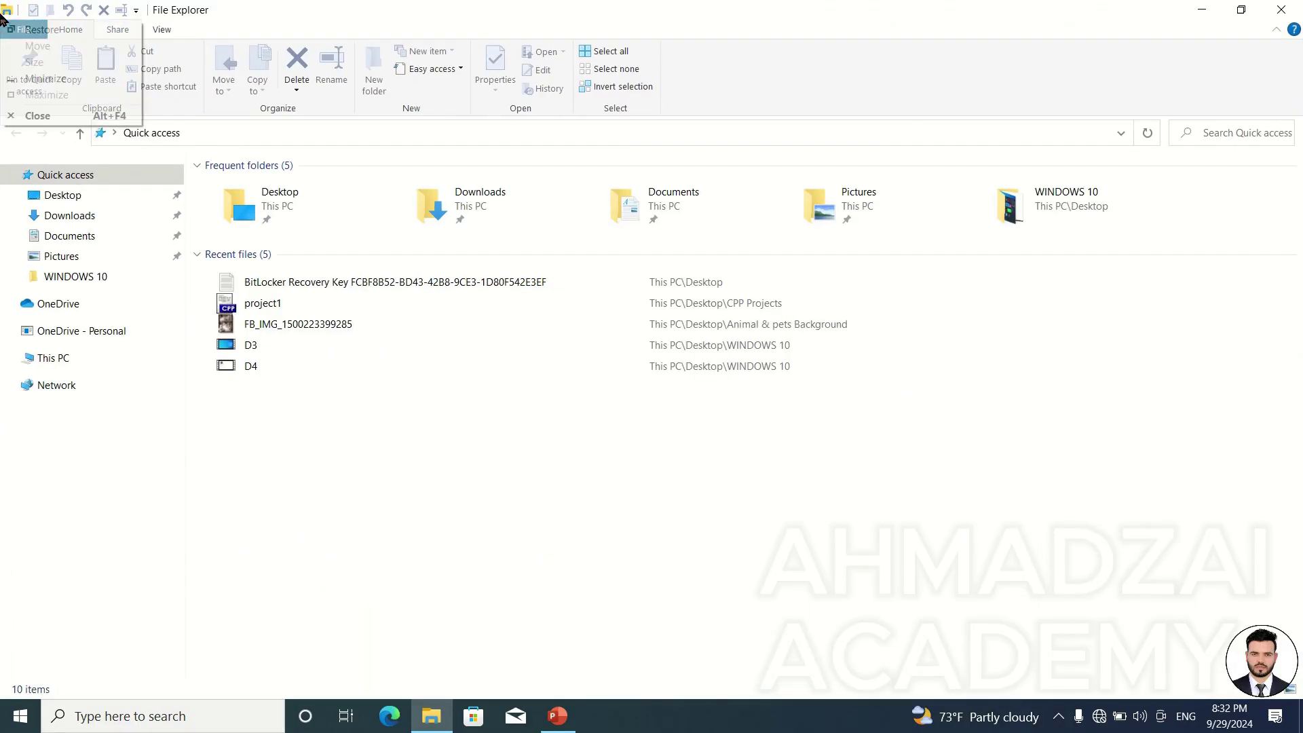
pyautogui.click(684, 491)
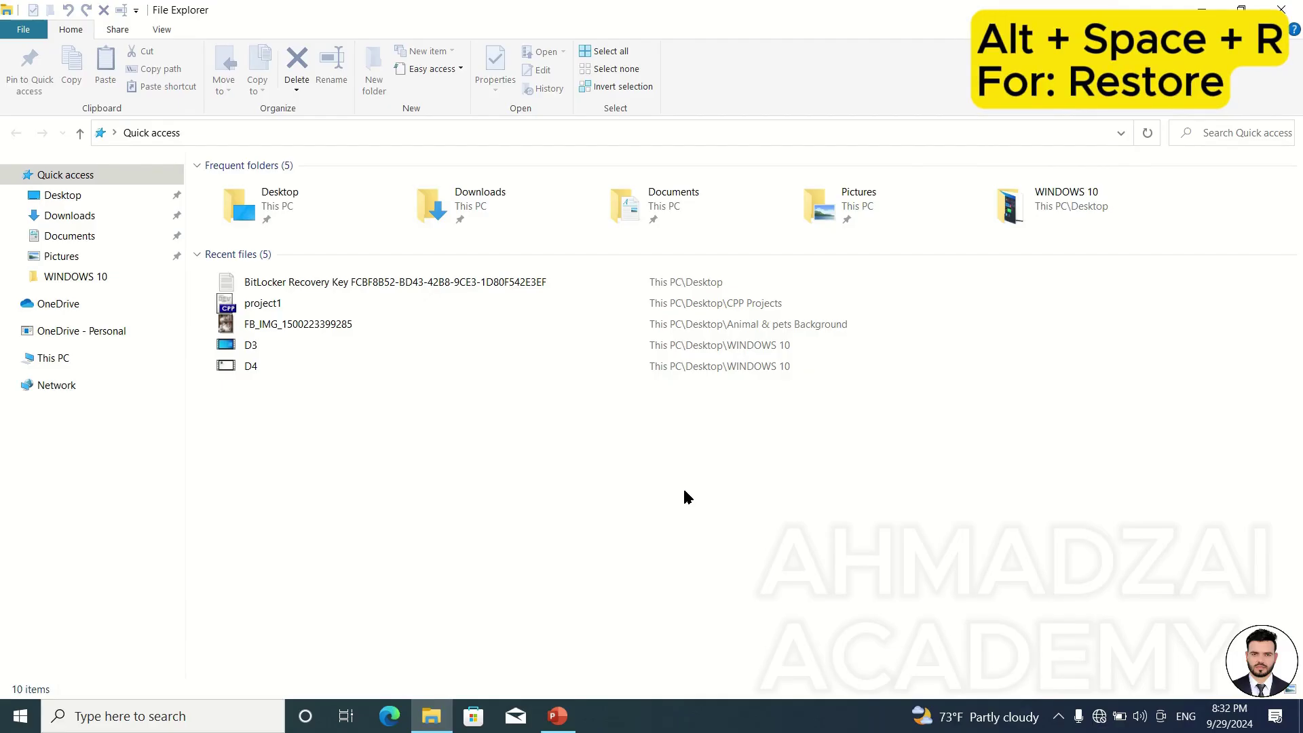
pyautogui.hotkey('alt', 'space')
pyautogui.press('r')
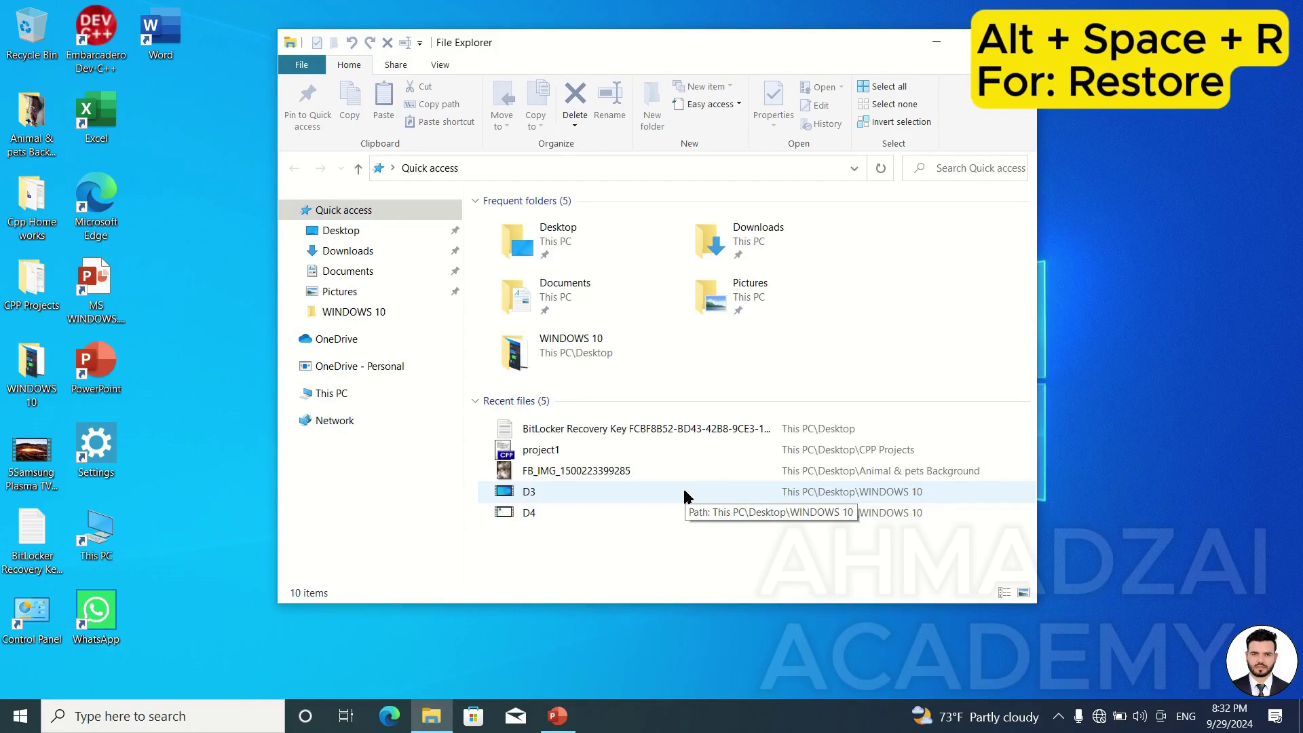
pyautogui.hotkey('alt', 'space')
pyautogui.press('x')
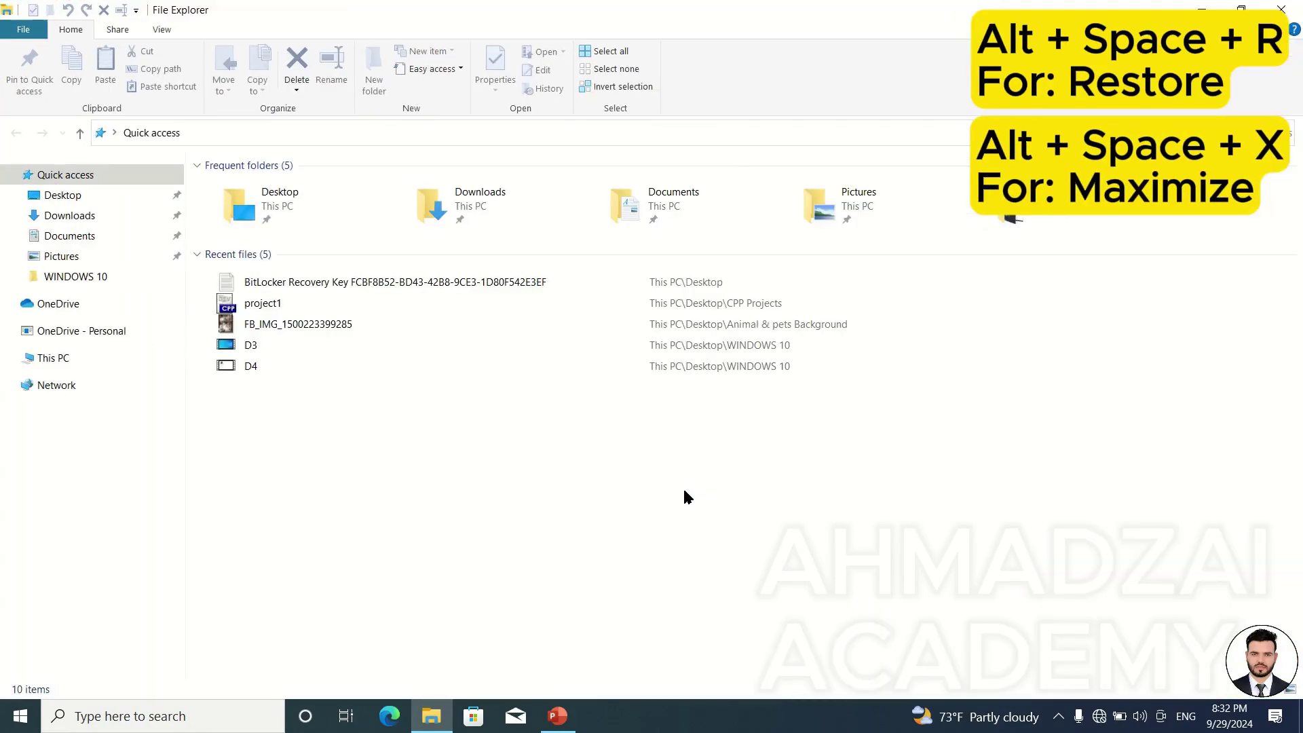
# Restore the File Explorer window and use the Move command to shift it around the desktop, placing it beside the desktop icons
pyautogui.hotkey('alt', 'space')
pyautogui.press('r')
pyautogui.hotkey('alt', 'space')
pyautogui.press('m')
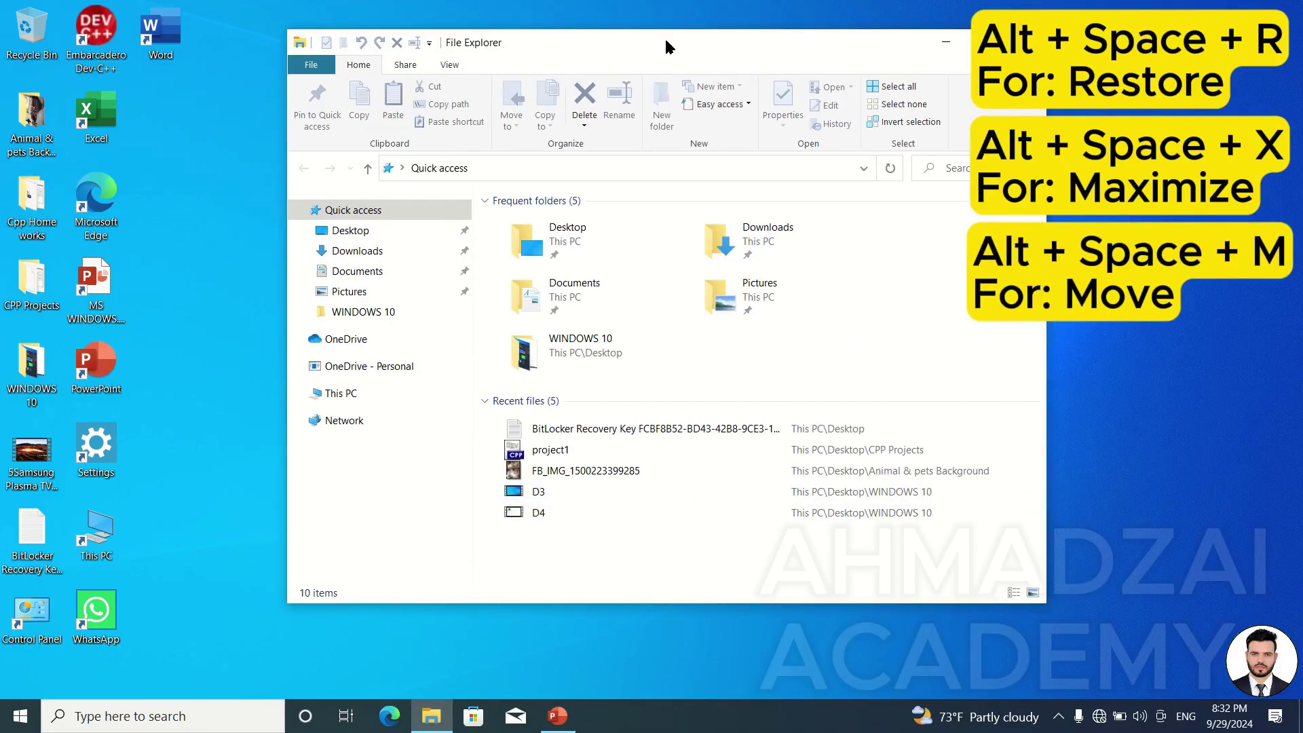
pyautogui.press('Right')
pyautogui.press('Right')
pyautogui.press('Right')
pyautogui.press('Right')
pyautogui.press('Right')
pyautogui.press('Right')
pyautogui.press('Right')
pyautogui.press('Right')
pyautogui.press('Right')
pyautogui.press('Right')
pyautogui.press('Right')
pyautogui.press('Right')
pyautogui.press('Right')
pyautogui.press('Right')
pyautogui.press('Right')
pyautogui.press('Right')
pyautogui.press('Right')
pyautogui.press('Right')
pyautogui.press('Right')
pyautogui.press('Right')
pyautogui.press('Down')
pyautogui.press('Down')
pyautogui.press('Down')
pyautogui.press('Down')
pyautogui.press('Down')
pyautogui.press('Down')
pyautogui.press('Down')
pyautogui.press('Down')
pyautogui.press('Down')
pyautogui.press('Down')
pyautogui.press('Down')
pyautogui.press('Down')
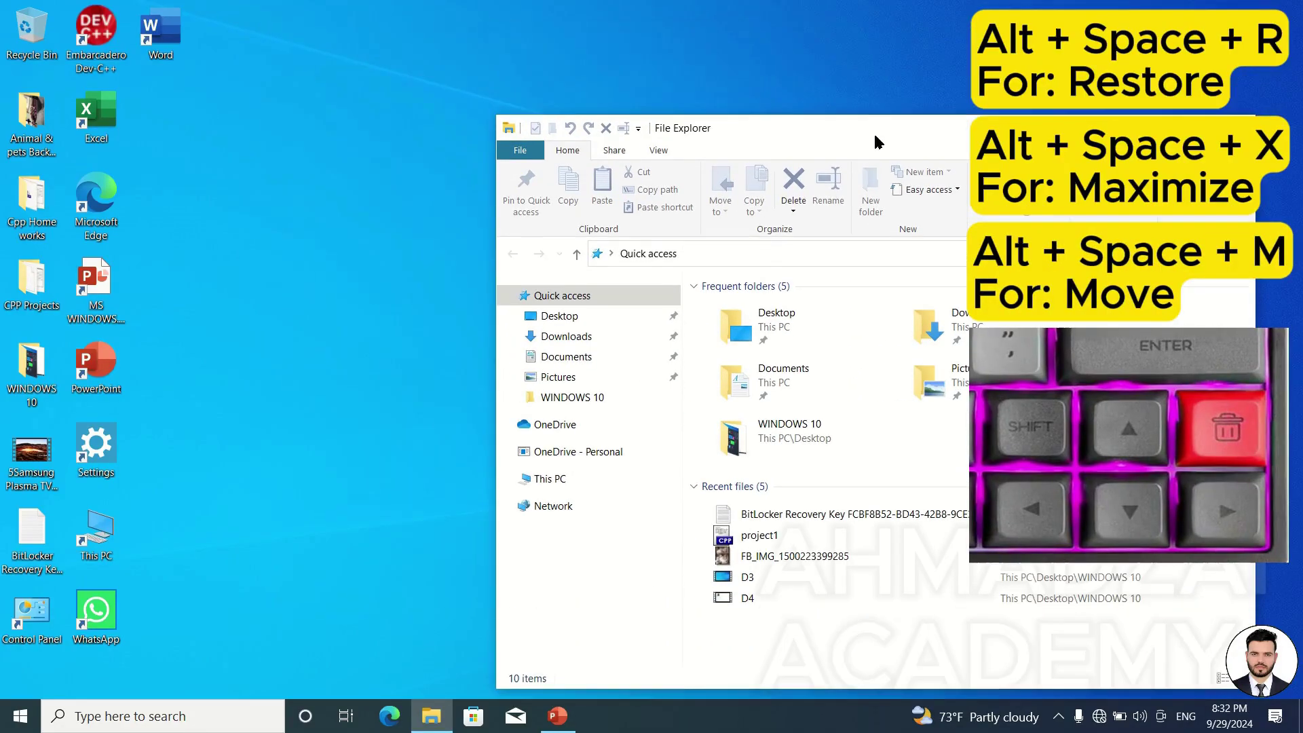
pyautogui.press('Down')
pyautogui.press('Down')
pyautogui.press('Down')
pyautogui.press('Left')
pyautogui.press('Left')
pyautogui.press('Left')
pyautogui.press('Left')
pyautogui.press('Left')
pyautogui.press('Left')
pyautogui.press('Left')
pyautogui.press('Left')
pyautogui.press('Left')
pyautogui.press('Left')
pyautogui.press('Left')
pyautogui.press('Left')
pyautogui.press('Left')
pyautogui.press('Left')
pyautogui.press('Left')
pyautogui.press('Left')
pyautogui.press('Left')
pyautogui.press('Left')
pyautogui.press('Left')
pyautogui.press('Left')
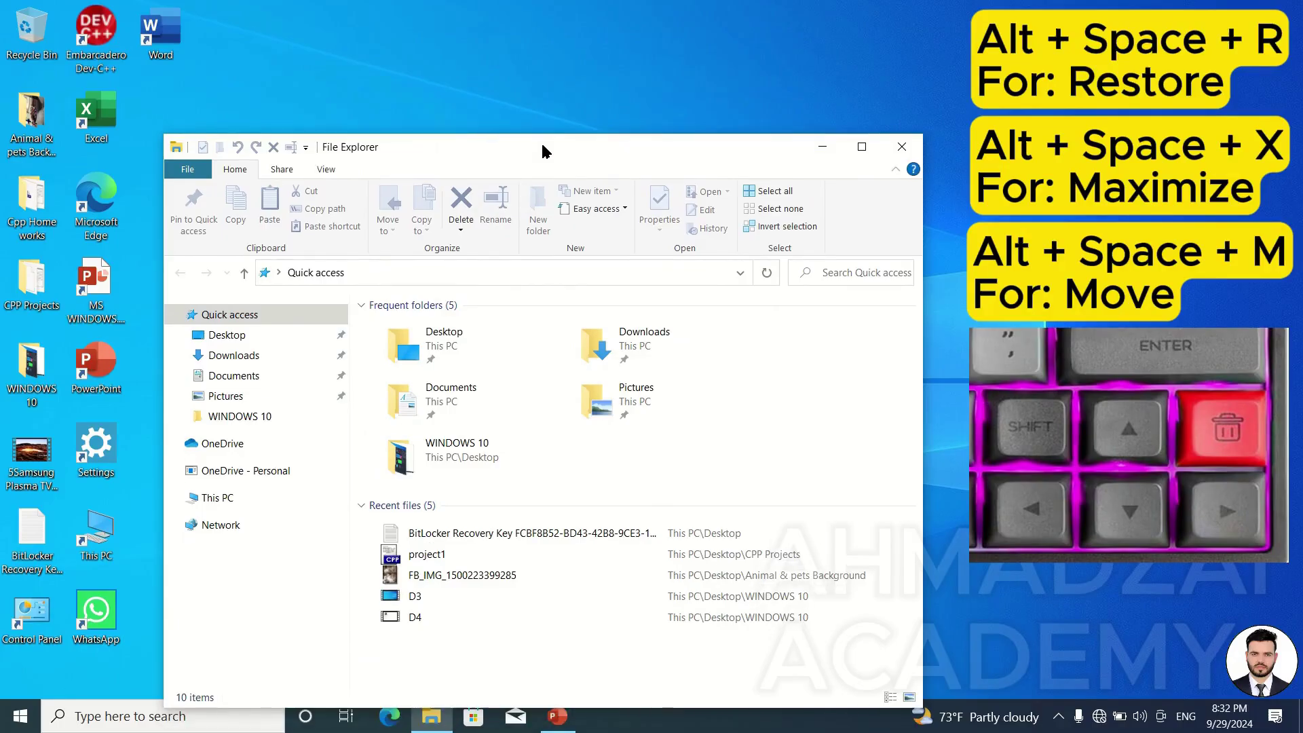
pyautogui.press('Up')
pyautogui.press('Up')
pyautogui.press('Up')
pyautogui.press('Up')
pyautogui.press('Up')
pyautogui.press('Up')
pyautogui.press('Up')
pyautogui.press('Up')
pyautogui.press('Up')
pyautogui.press('Up')
pyautogui.press('Up')
pyautogui.press('Return')
# Resize the File Explorer window with the Size command, widening it first and finishing with a narrower, shorter window beside the desktop icons
pyautogui.hotkey('alt', 'space')
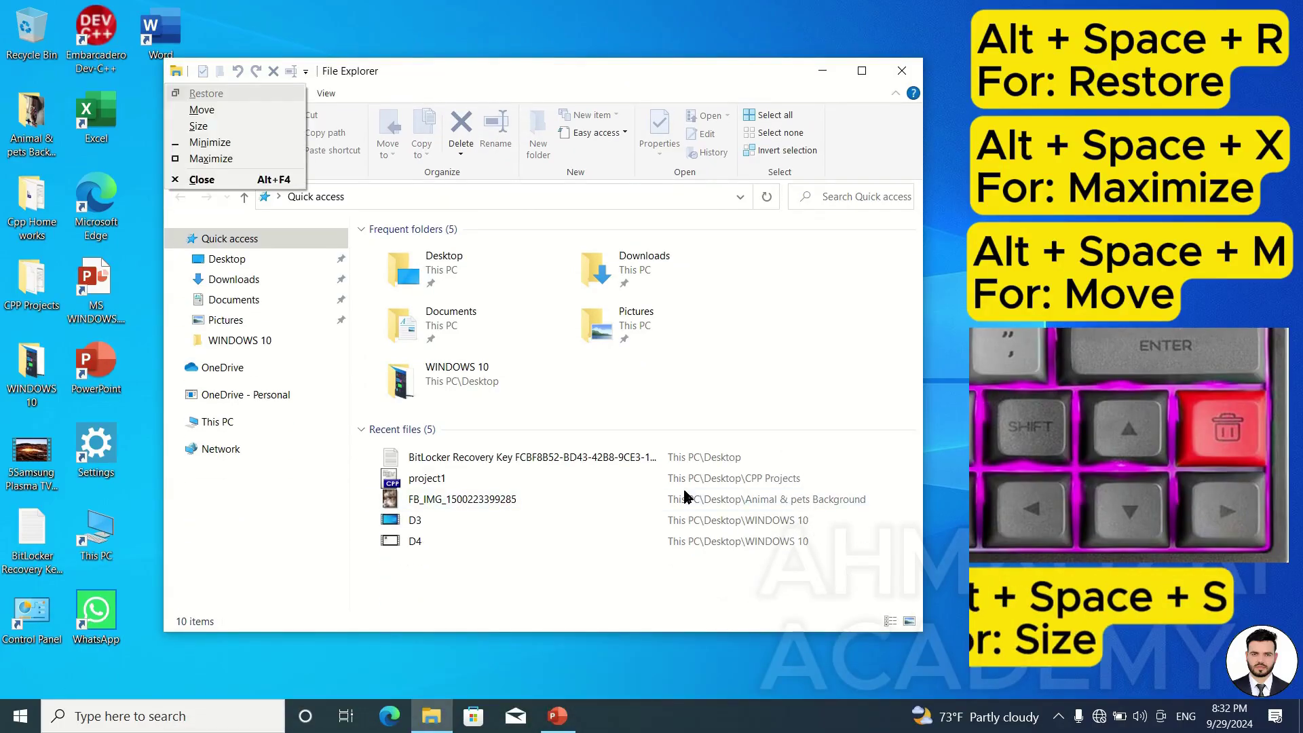
pyautogui.press('s')
pyautogui.press('Right')
pyautogui.press('Right')
pyautogui.press('Right')
pyautogui.press('Right')
pyautogui.press('Right')
pyautogui.press('Right')
pyautogui.press('Right')
pyautogui.press('Right')
pyautogui.press('Right')
pyautogui.press('Right')
pyautogui.press('Right')
pyautogui.press('Right')
pyautogui.press('Right')
pyautogui.press('Right')
pyautogui.press('Right')
pyautogui.press('Right')
pyautogui.press('Right')
pyautogui.press('Right')
pyautogui.press('Right')
pyautogui.press('Right')
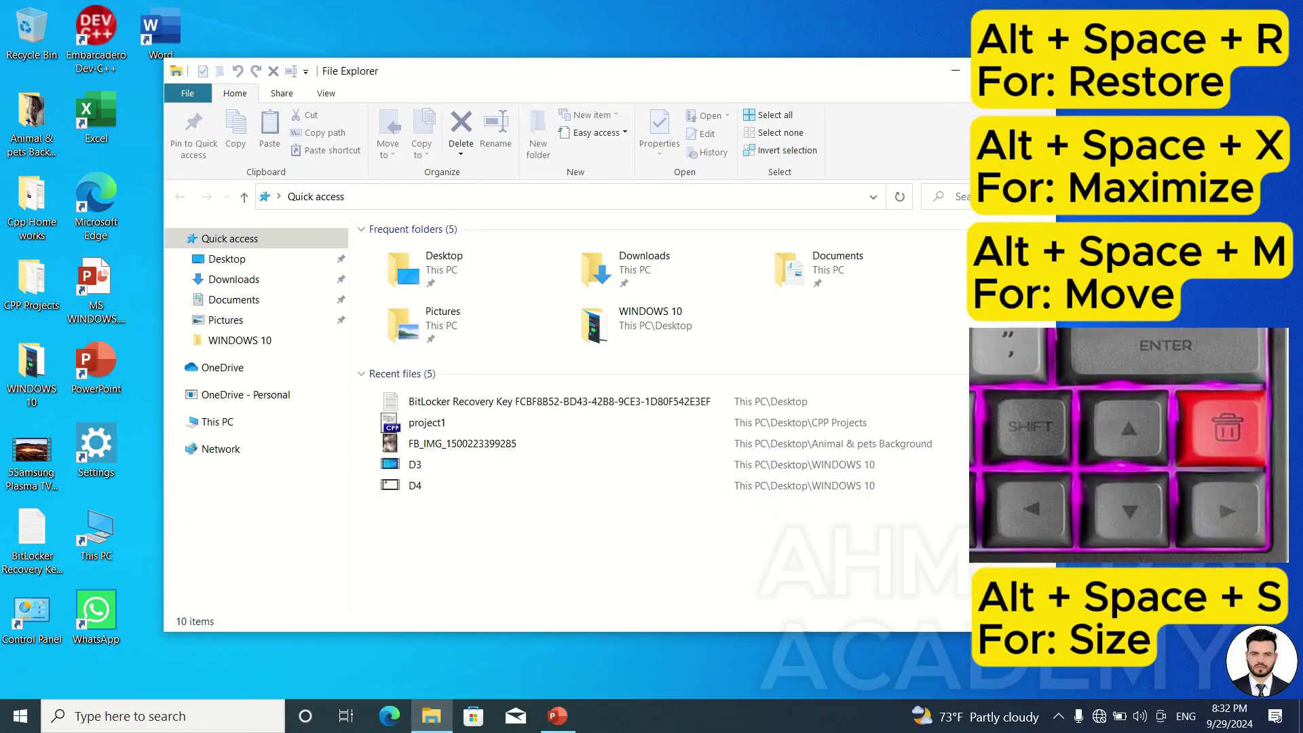
pyautogui.press('Up')
pyautogui.press('Up')
pyautogui.press('Up')
pyautogui.press('Up')
pyautogui.press('Up')
pyautogui.press('Up')
pyautogui.press('Up')
pyautogui.press('Up')
pyautogui.press('Up')
pyautogui.press('Up')
pyautogui.press('Up')
pyautogui.press('Up')
pyautogui.press('Down')
pyautogui.press('Down')
pyautogui.press('Down')
pyautogui.press('Down')
pyautogui.press('Down')
pyautogui.press('Down')
pyautogui.press('Down')
pyautogui.press('Down')
pyautogui.press('Down')
pyautogui.press('Down')
pyautogui.press('Down')
pyautogui.press('Down')
pyautogui.press('Down')
pyautogui.press('Down')
pyautogui.press('Down')
pyautogui.press('Down')
pyautogui.press('Down')
pyautogui.press('Down')
pyautogui.press('Down')
pyautogui.press('Down')
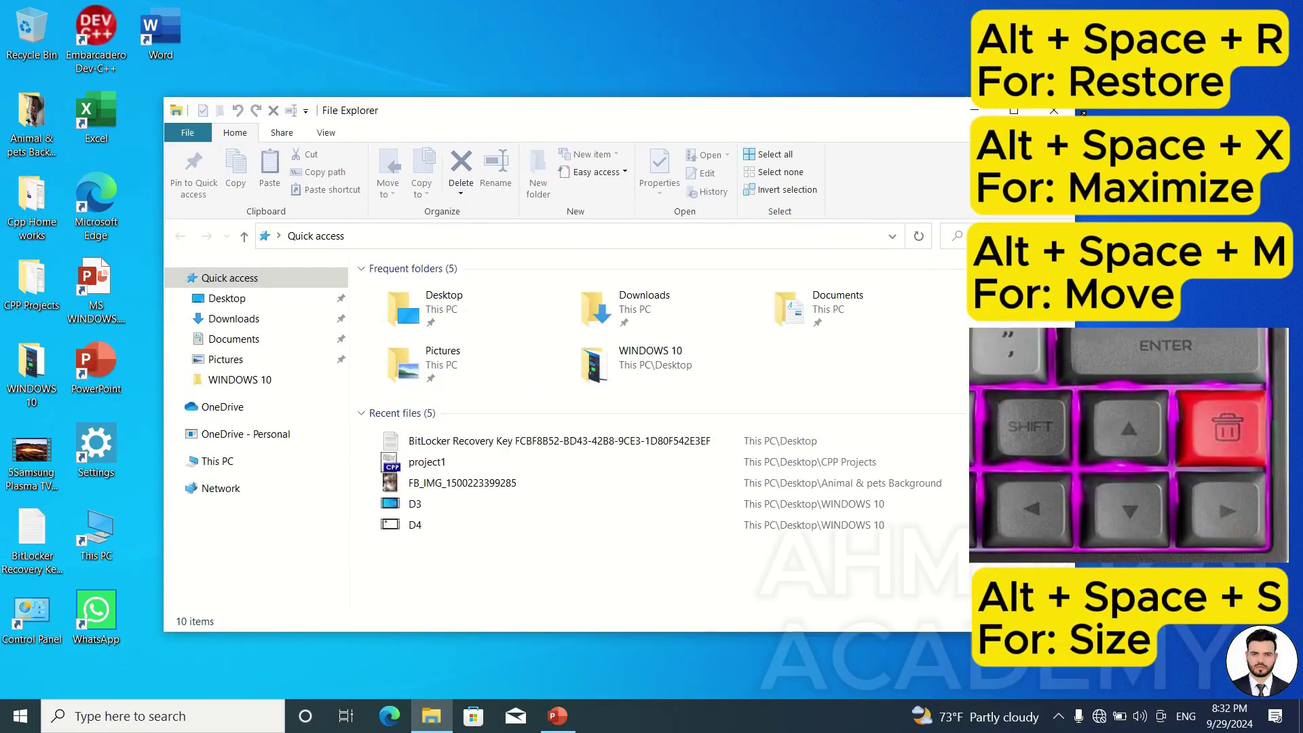
pyautogui.press('Left')
pyautogui.press('Left')
pyautogui.press('Left')
pyautogui.press('Left')
pyautogui.press('Left')
pyautogui.press('Left')
pyautogui.press('Left')
pyautogui.press('Left')
pyautogui.press('Left')
pyautogui.press('Left')
pyautogui.press('Left')
pyautogui.press('Left')
pyautogui.press('Left')
pyautogui.press('Left')
pyautogui.press('Left')
pyautogui.press('Left')
pyautogui.press('Left')
pyautogui.press('Left')
pyautogui.press('Left')
pyautogui.press('Left')
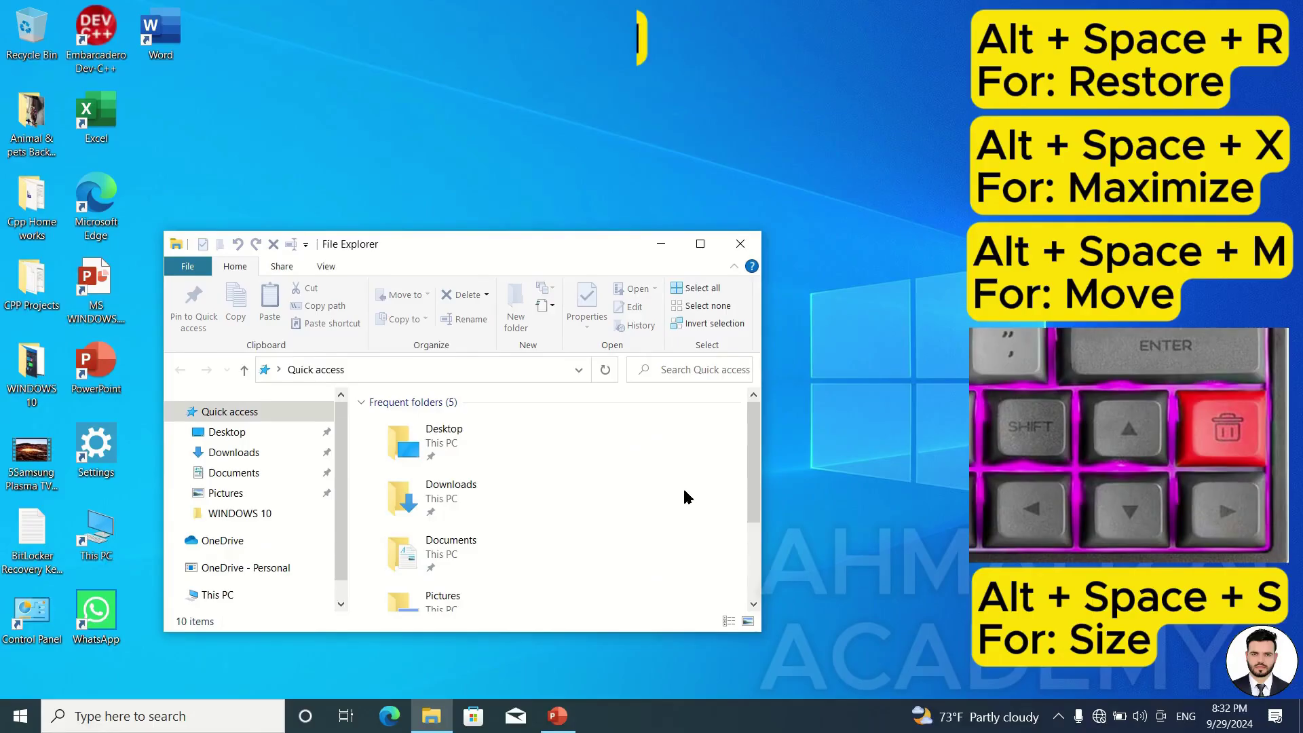
# Minimize the File Explorer window with the control menu's Minimize command and restore it from Task View
pyautogui.hotkey('alt', 'space')
pyautogui.press('n')
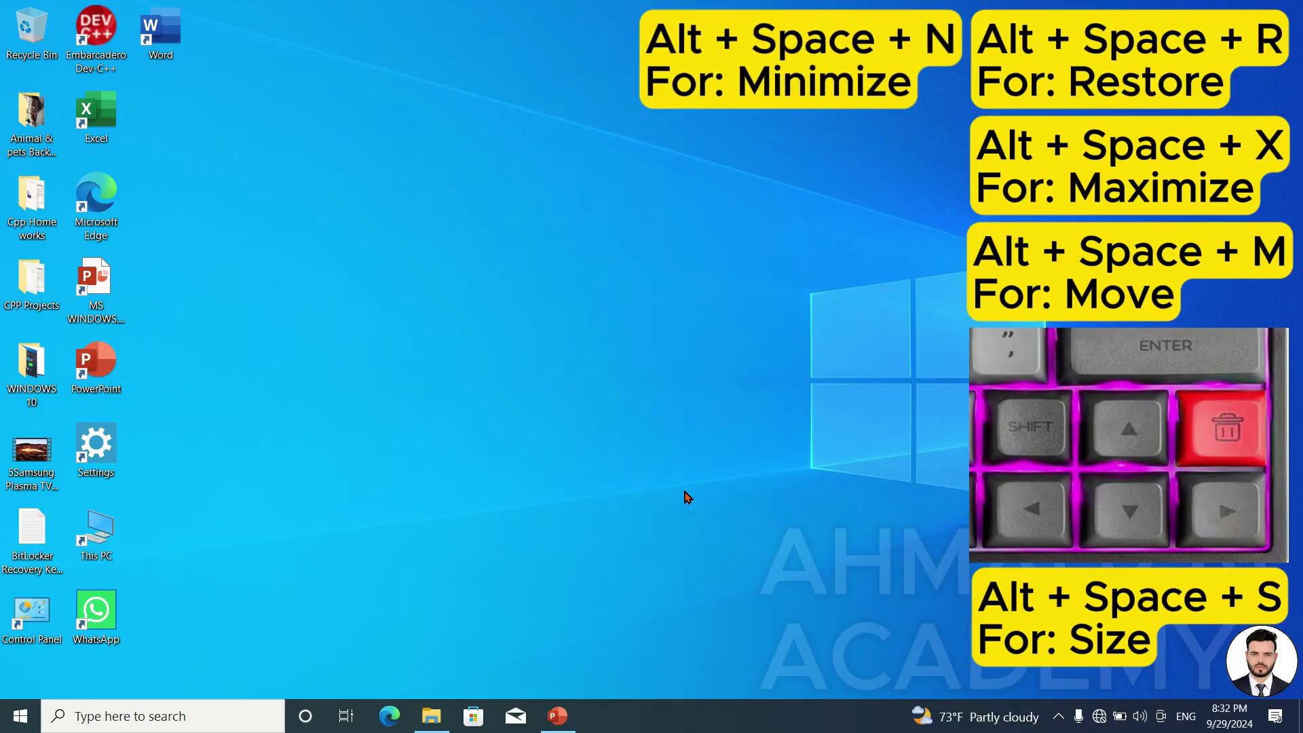
pyautogui.press('super+Tab')
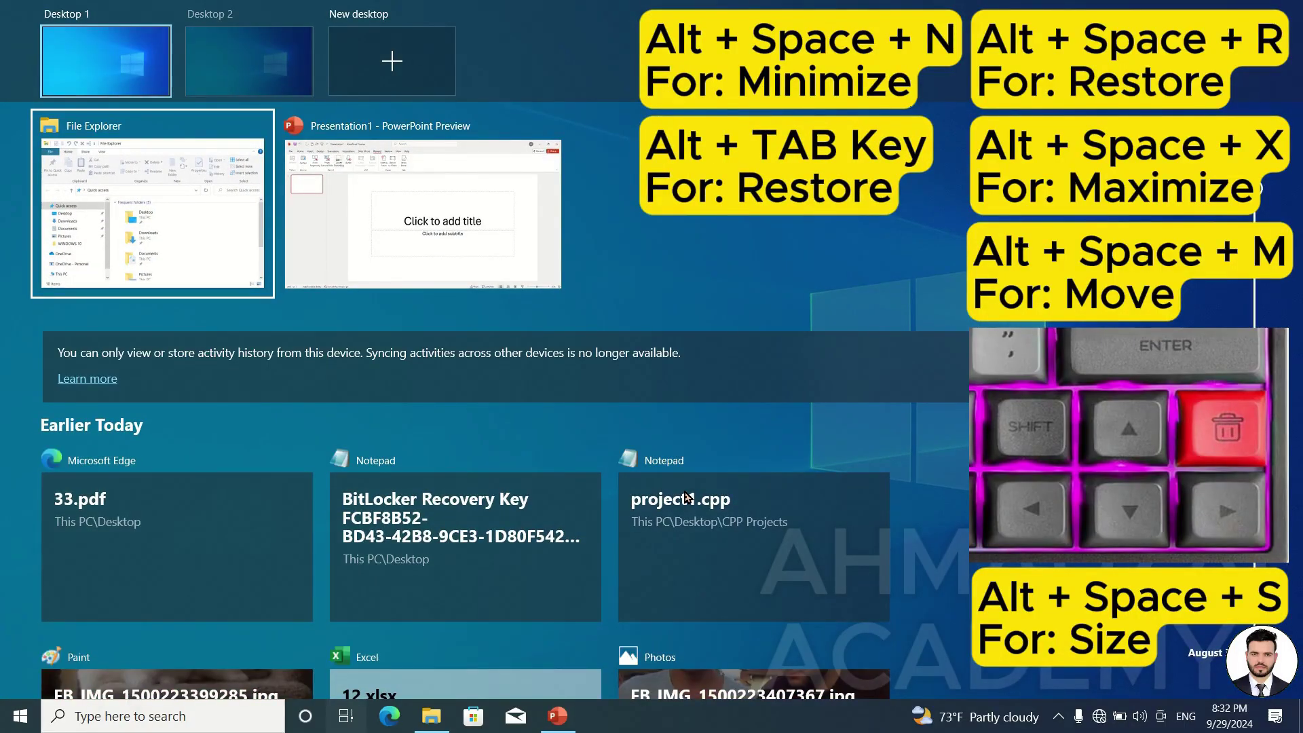
pyautogui.press('Return')
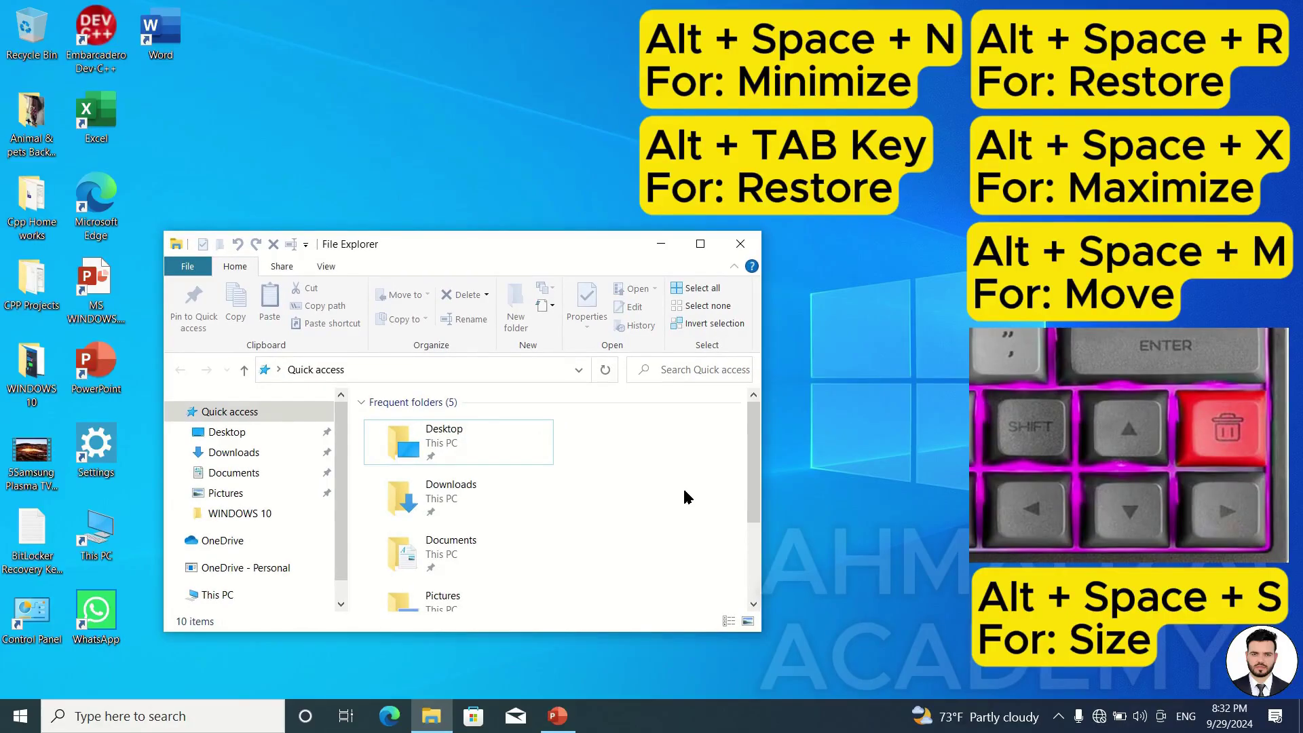
# Switch between the PowerPoint and File Explorer windows in Task View and return to File Explorer
pyautogui.press('super+Tab')
pyautogui.press('super+Tab')
pyautogui.press('super+Tab')
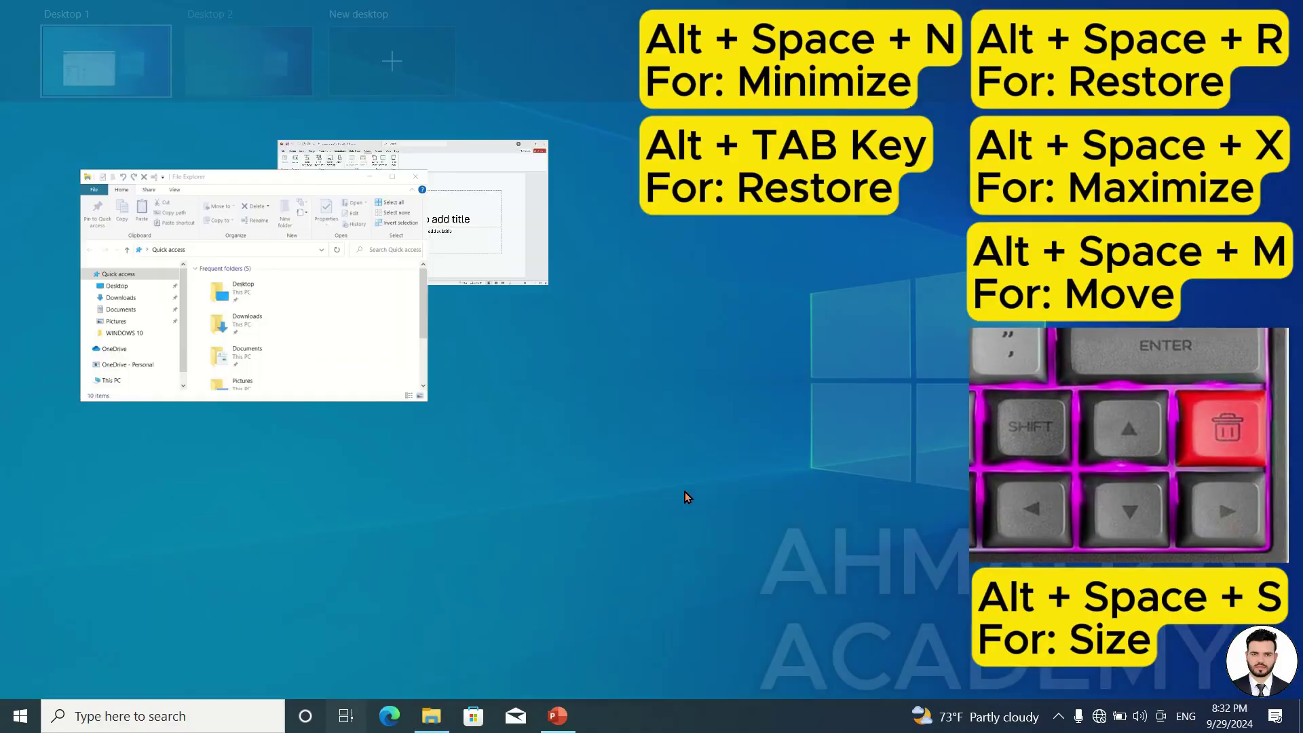
pyautogui.press('super+Tab')
pyautogui.press('super+Tab')
pyautogui.press('Right')
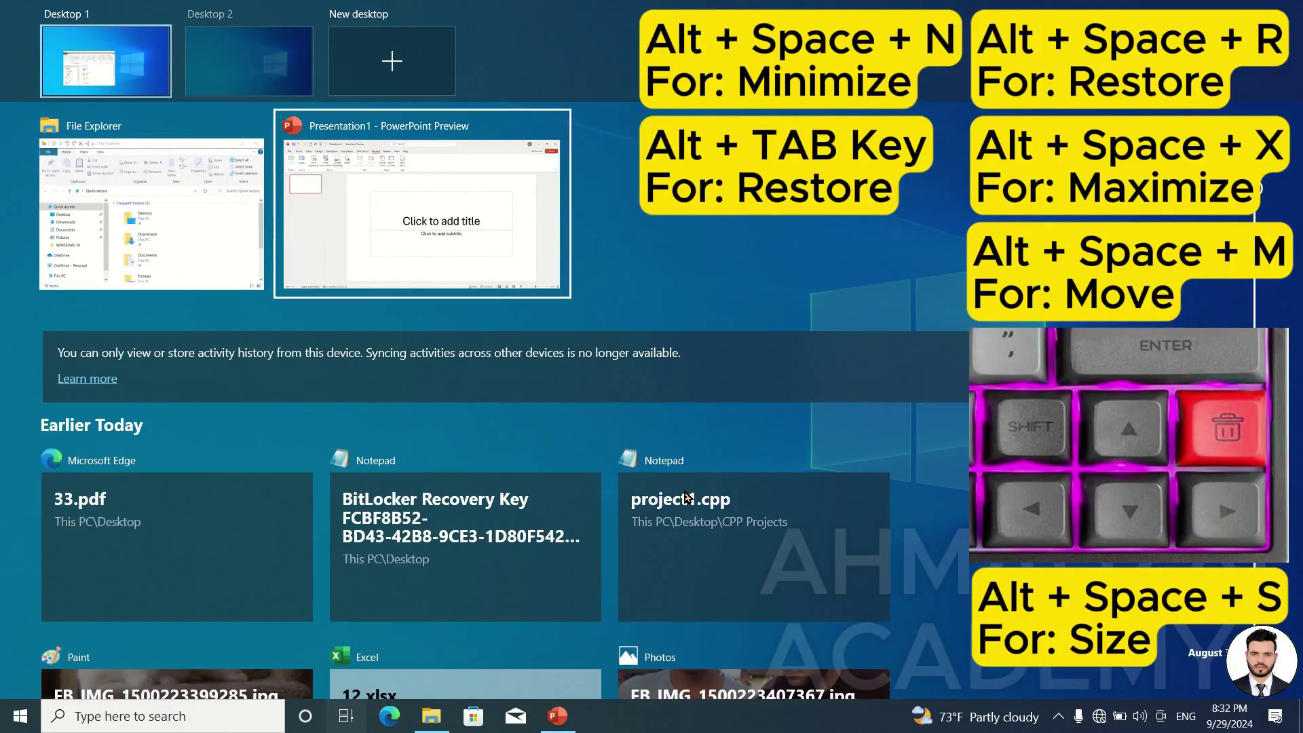
pyautogui.press('Left')
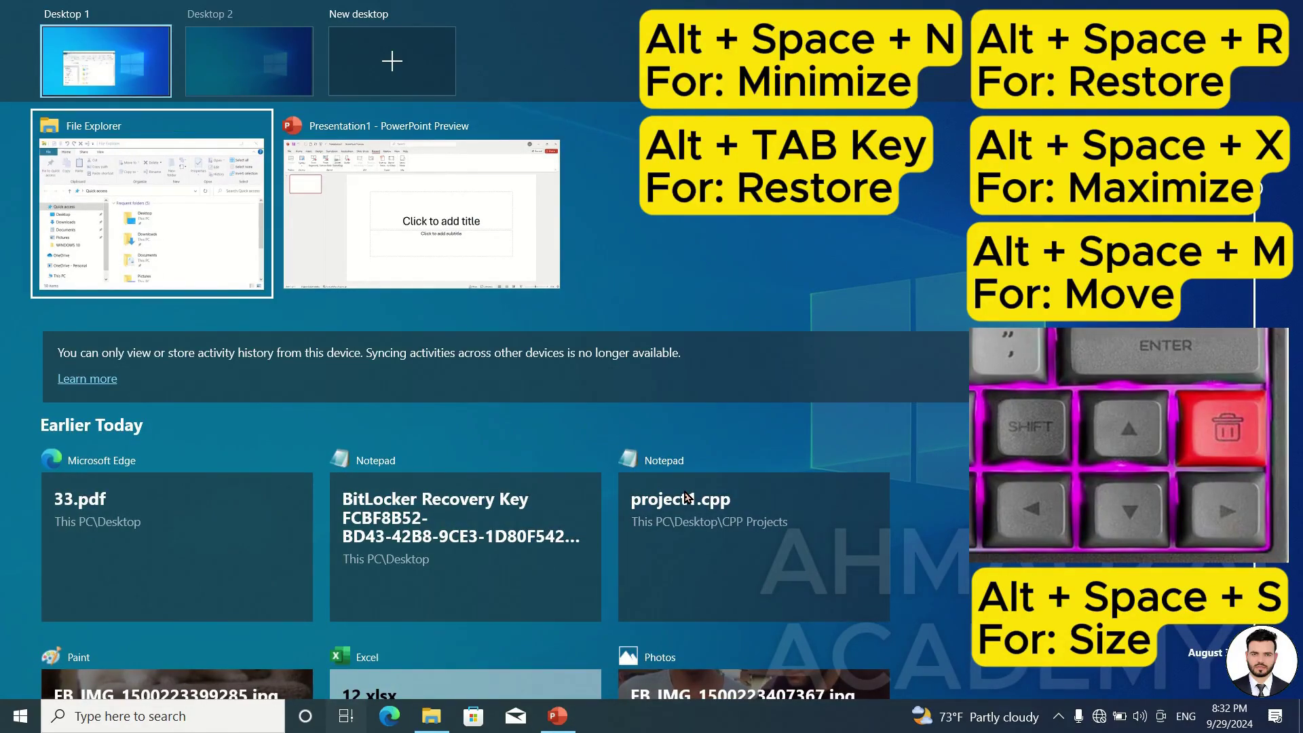
pyautogui.press('Return')
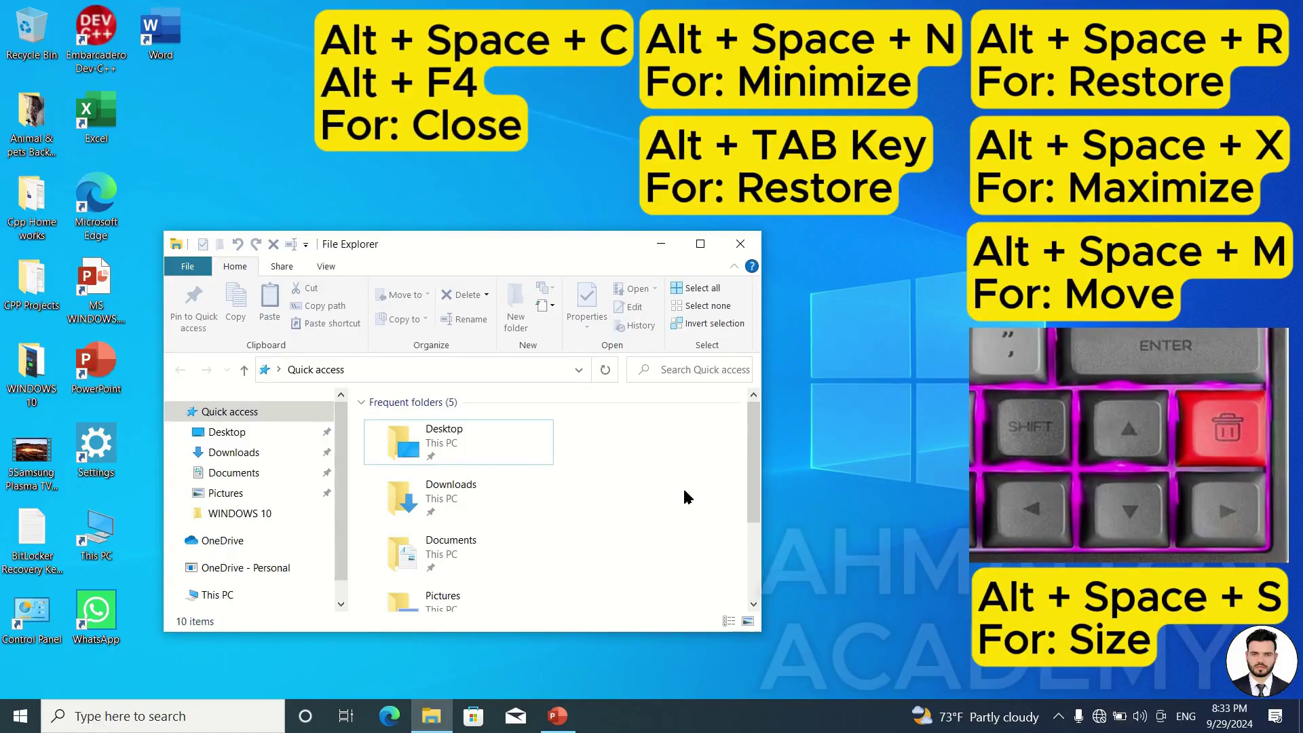
# Close File Explorer with the control menu's Close command, and reopen it to close it directly with the keyboard
pyautogui.hotkey('alt', 'space')
pyautogui.press('c')
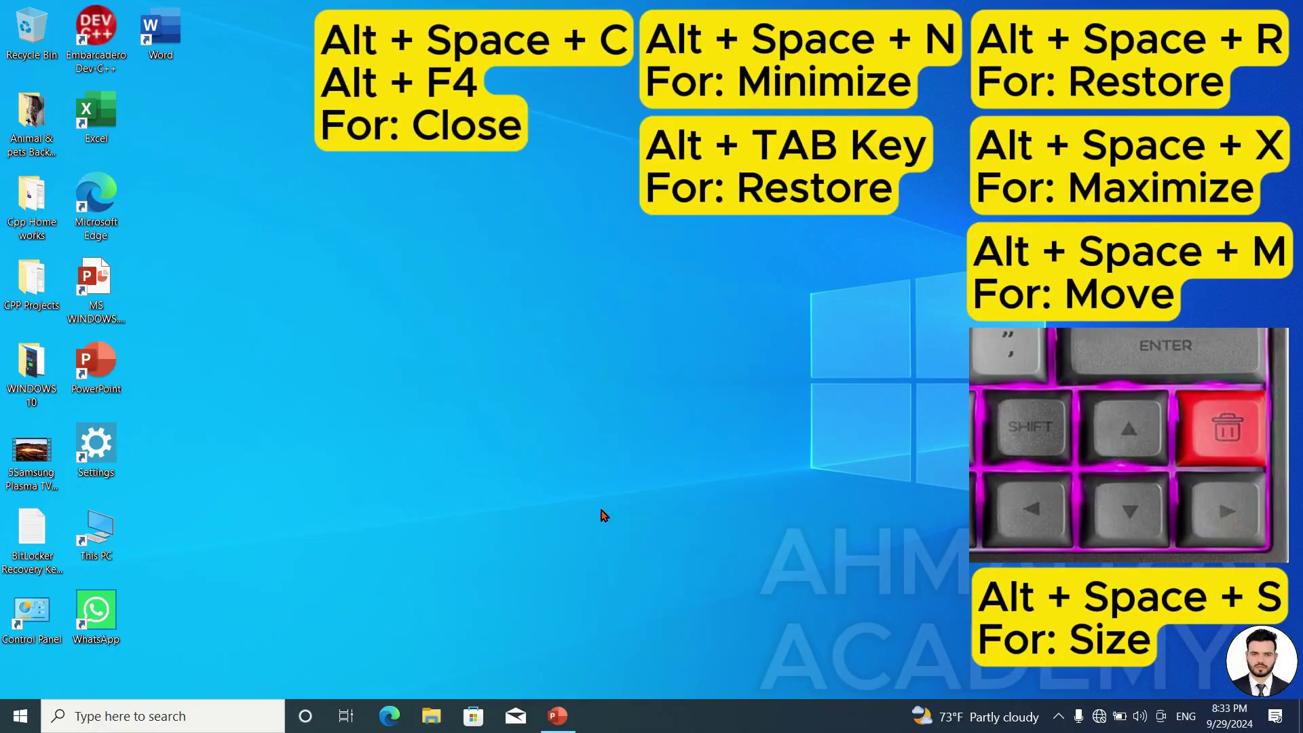
pyautogui.click(432, 716)
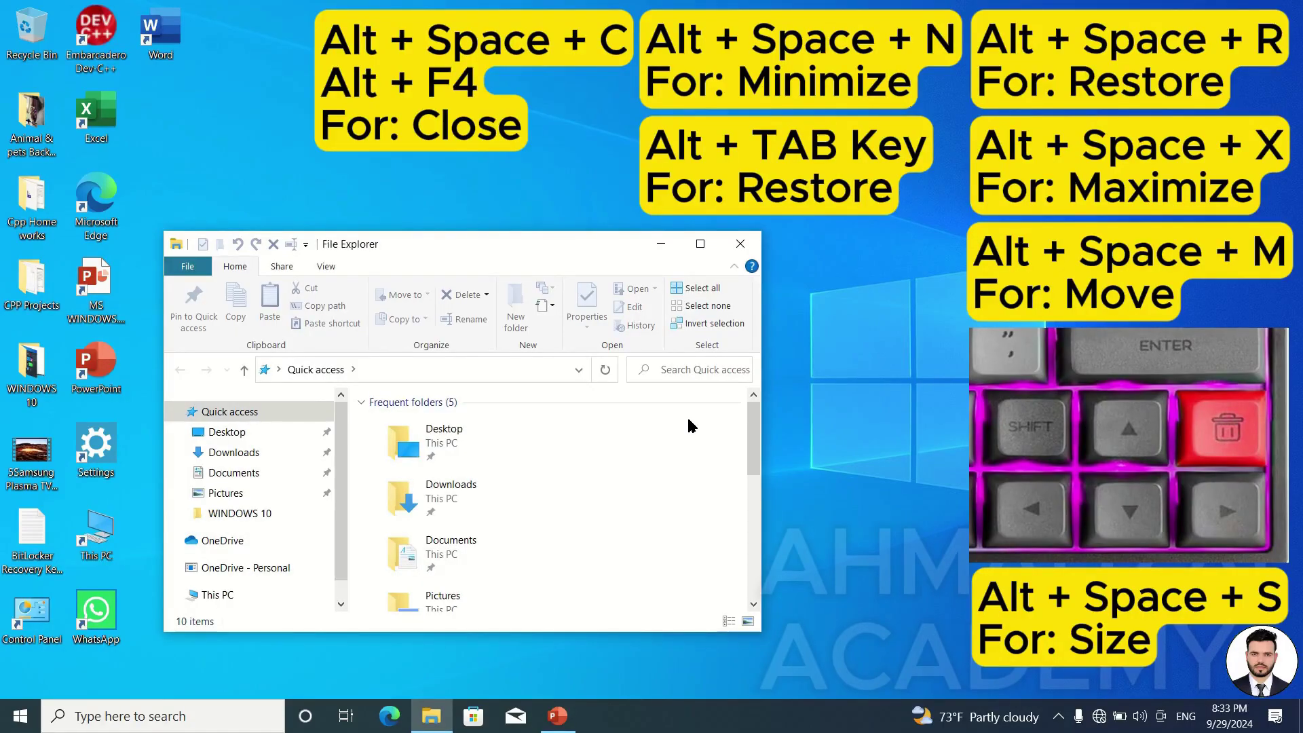
pyautogui.hotkey('alt', 'F4')
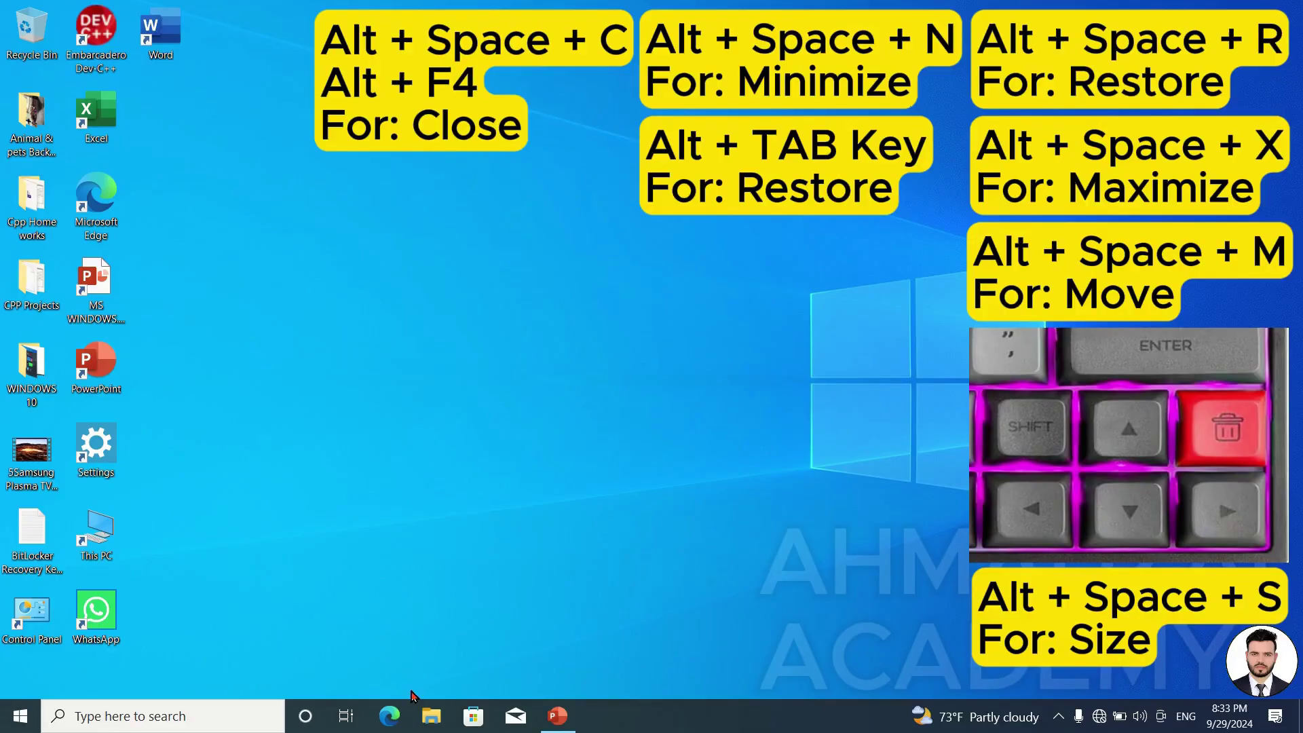
# Reopen File Explorer and maximize its window
pyautogui.click(427, 724)
pyautogui.click(702, 245)
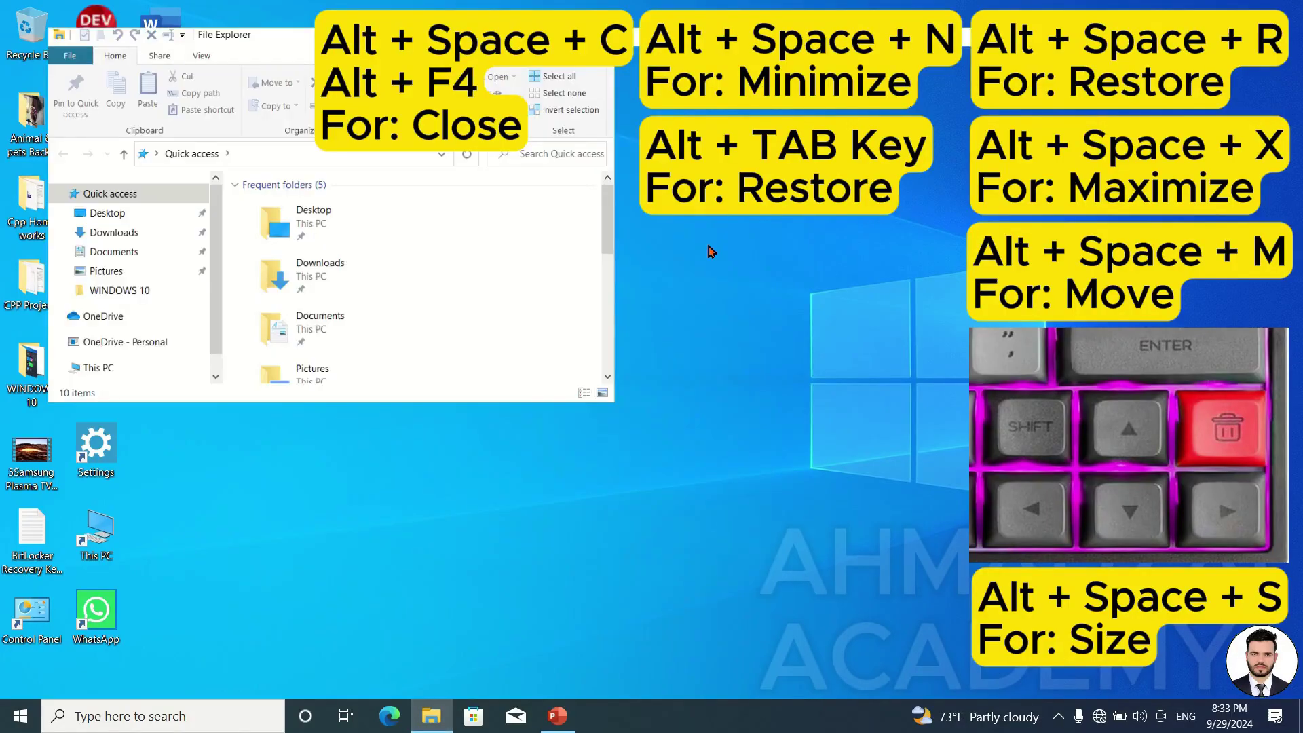
pyautogui.click(4, 11)
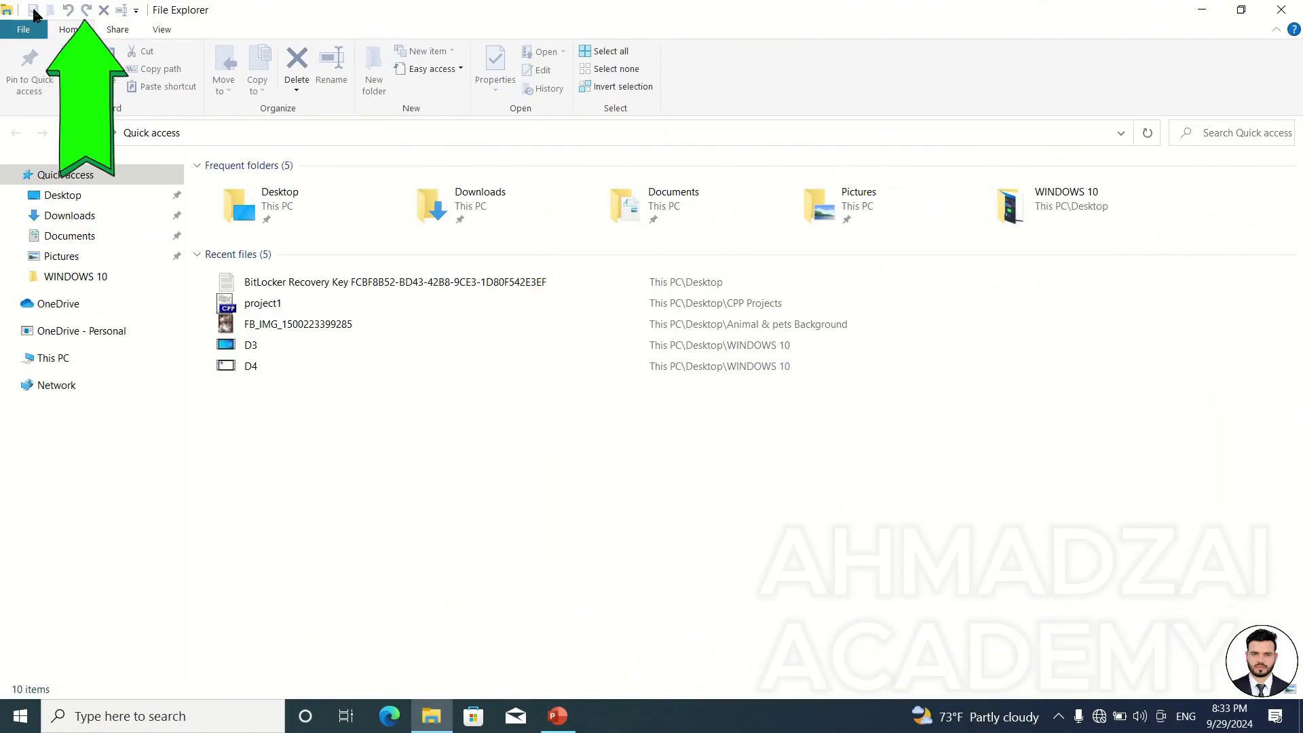
# Show the Quick Access Toolbar below the ribbon and move it back above the ribbon
pyautogui.click(134, 11)
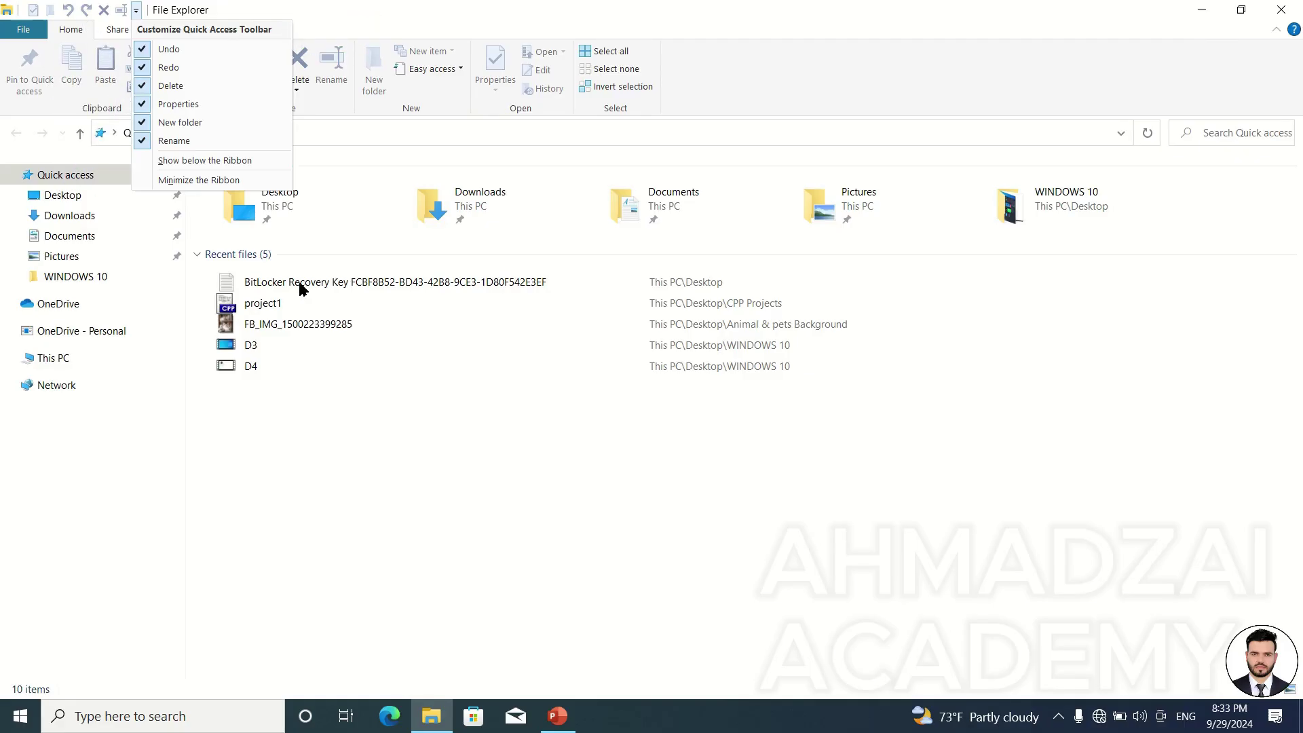
pyautogui.click(440, 432)
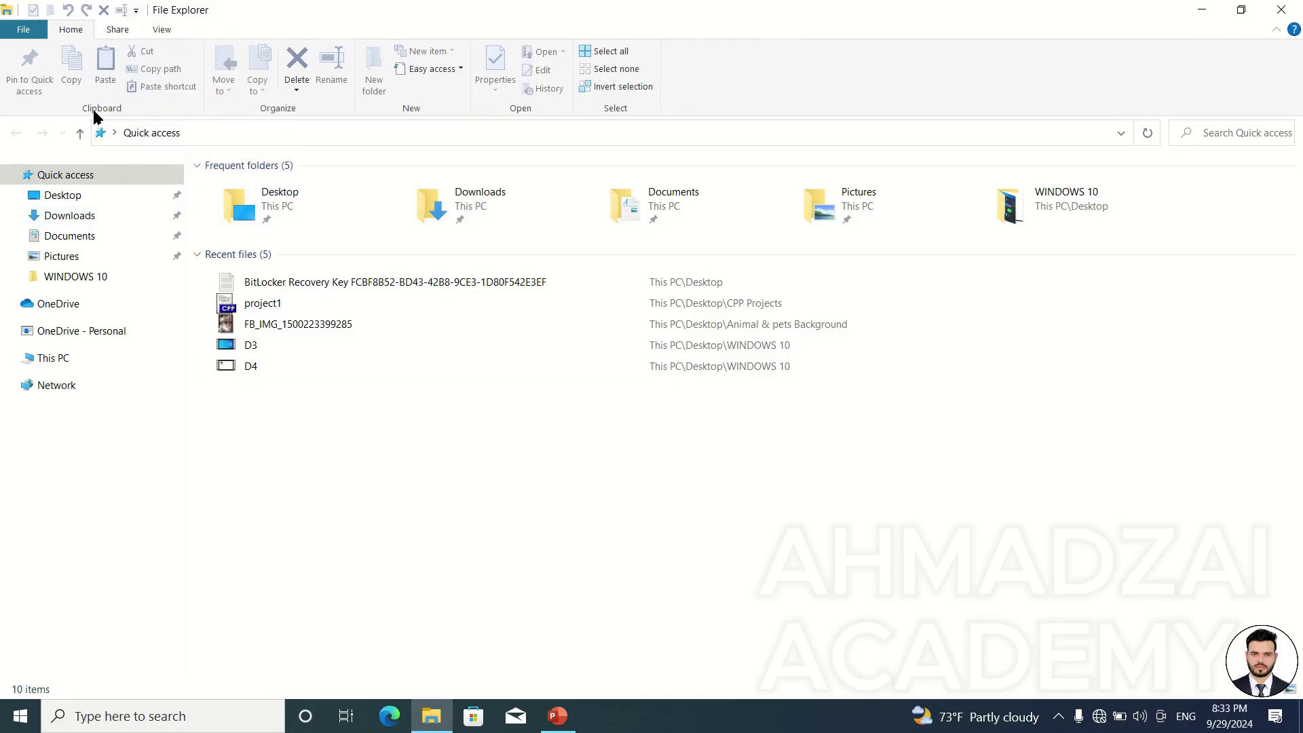
pyautogui.click(136, 11)
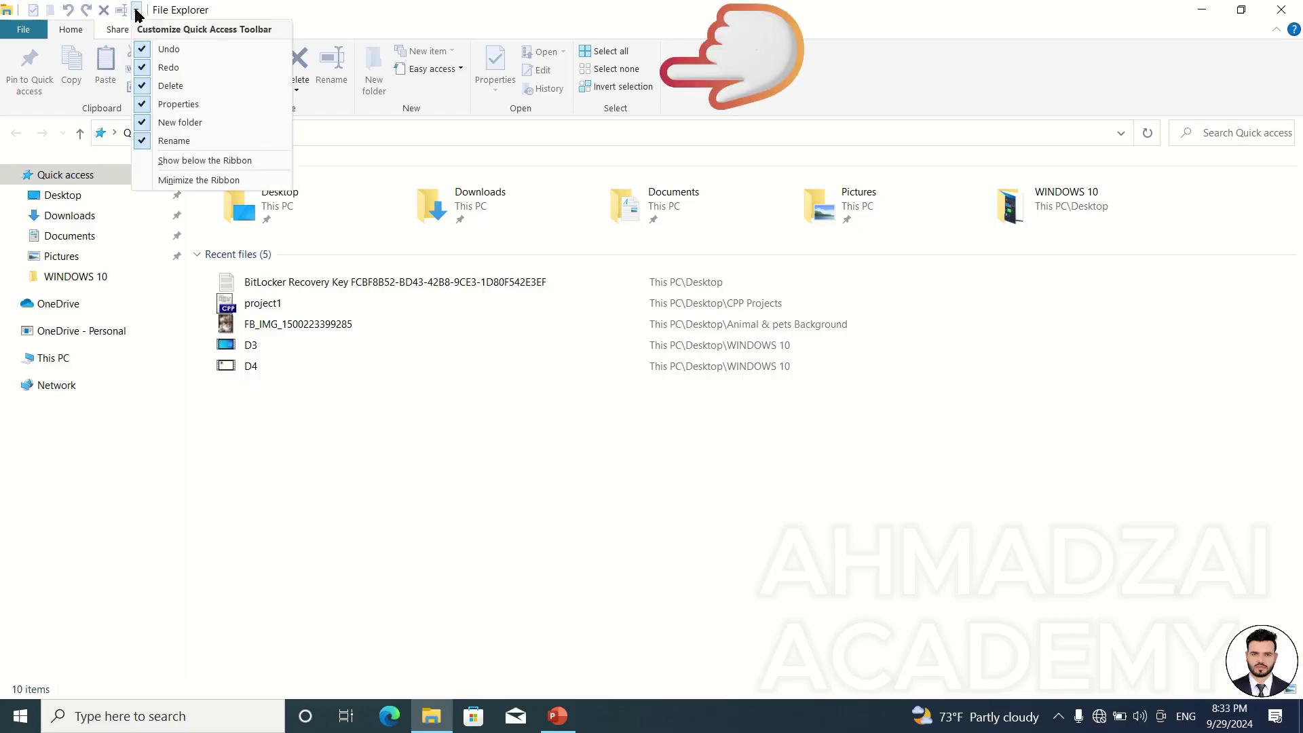
pyautogui.click(188, 163)
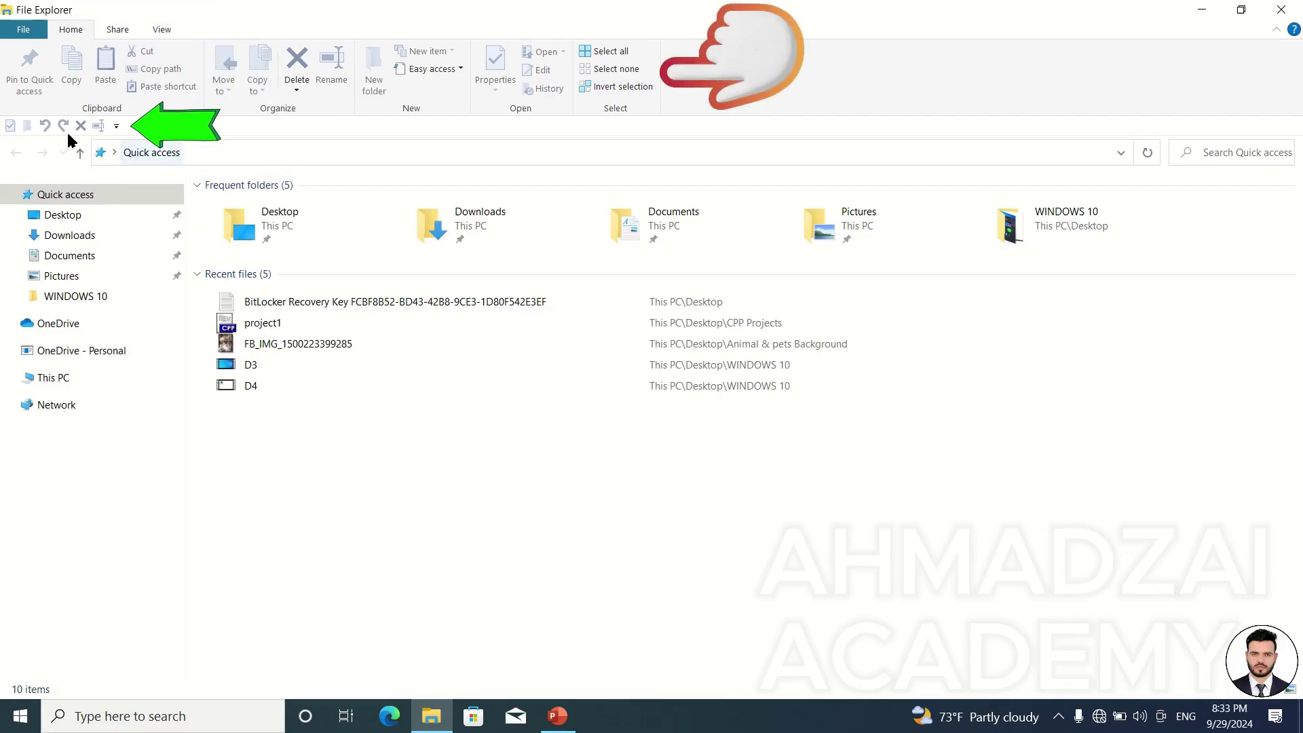
pyautogui.click(117, 127)
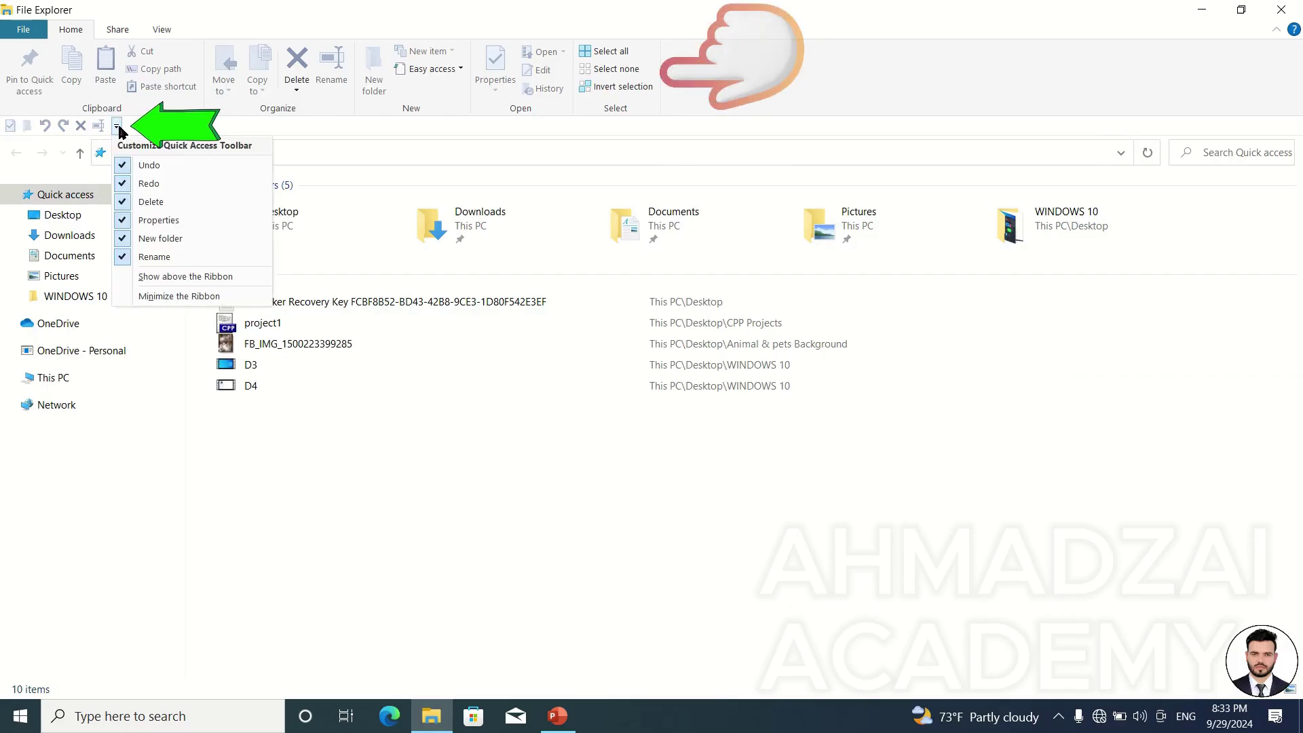
pyautogui.click(214, 277)
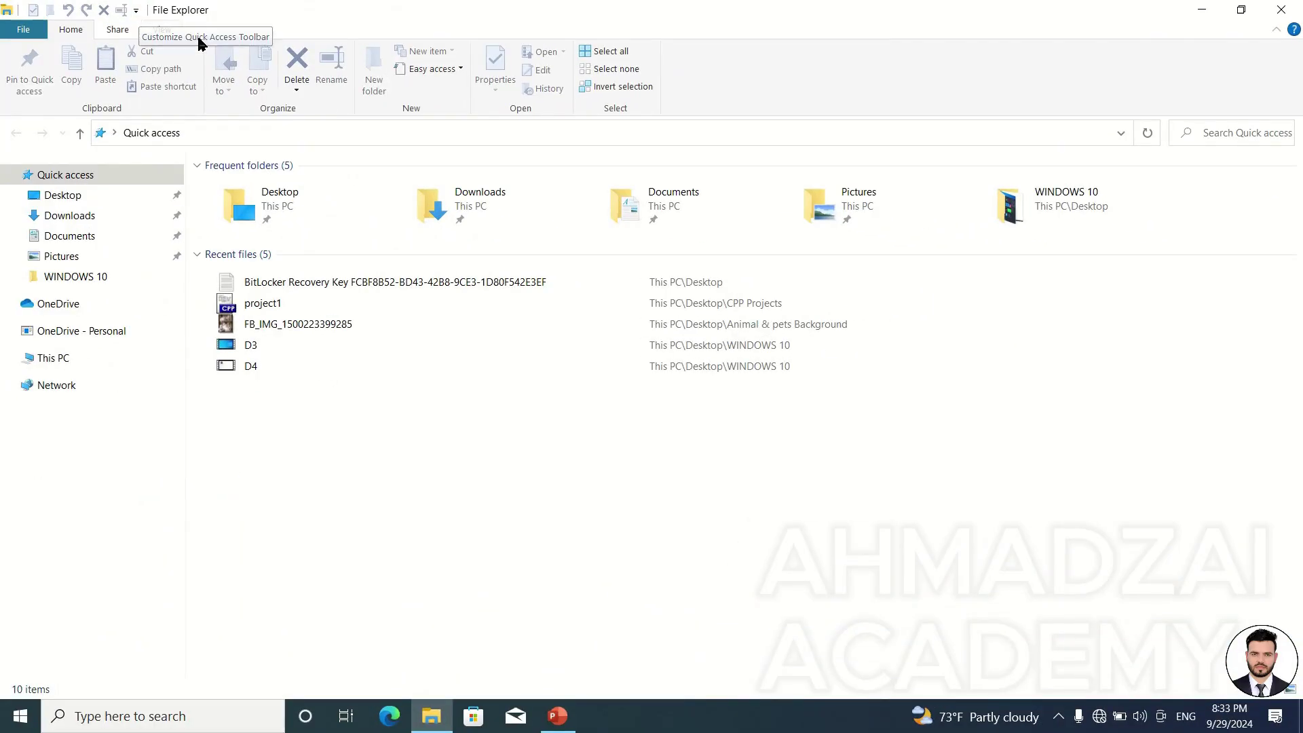
# Examine the File, Home, Share and View command sets of File Explorer's ribbon
pyautogui.click(31, 31)
pyautogui.click(30, 31)
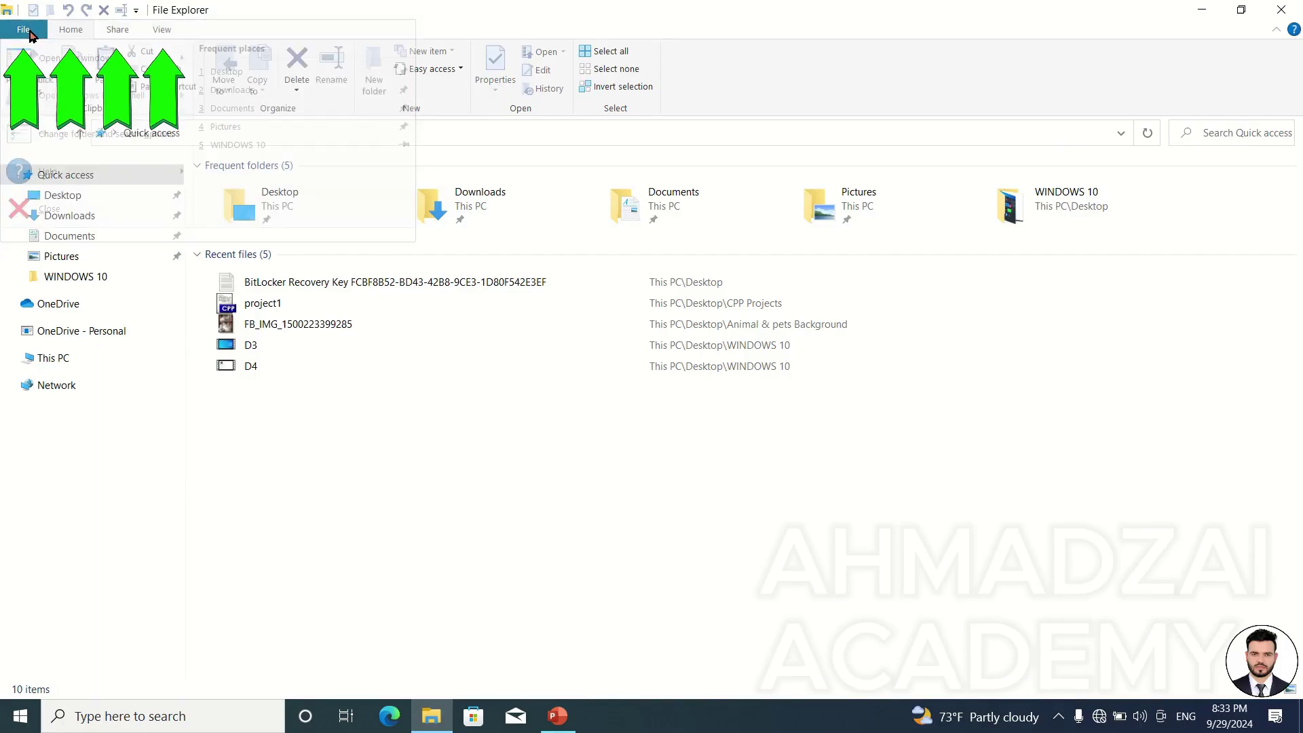
pyautogui.click(110, 32)
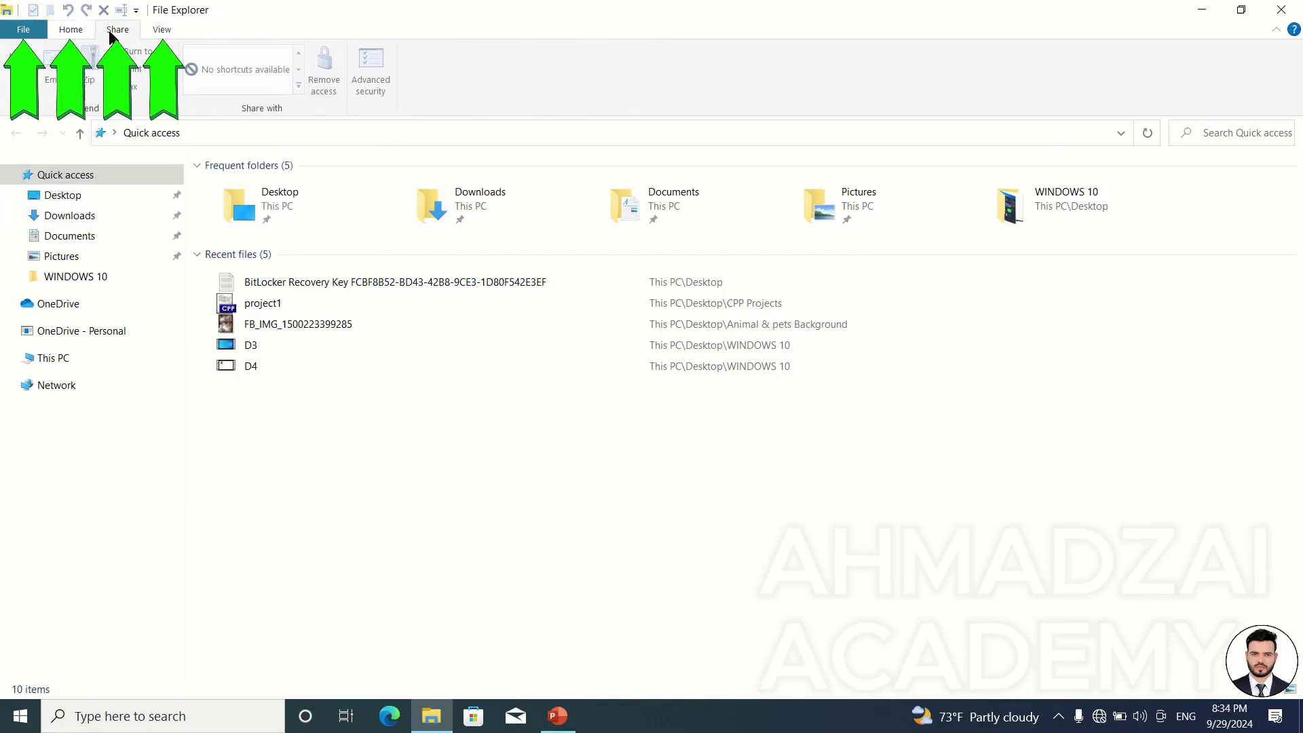
pyautogui.click(160, 30)
pyautogui.click(73, 30)
pyautogui.click(115, 30)
pyautogui.click(161, 30)
pyautogui.click(118, 30)
pyautogui.click(70, 30)
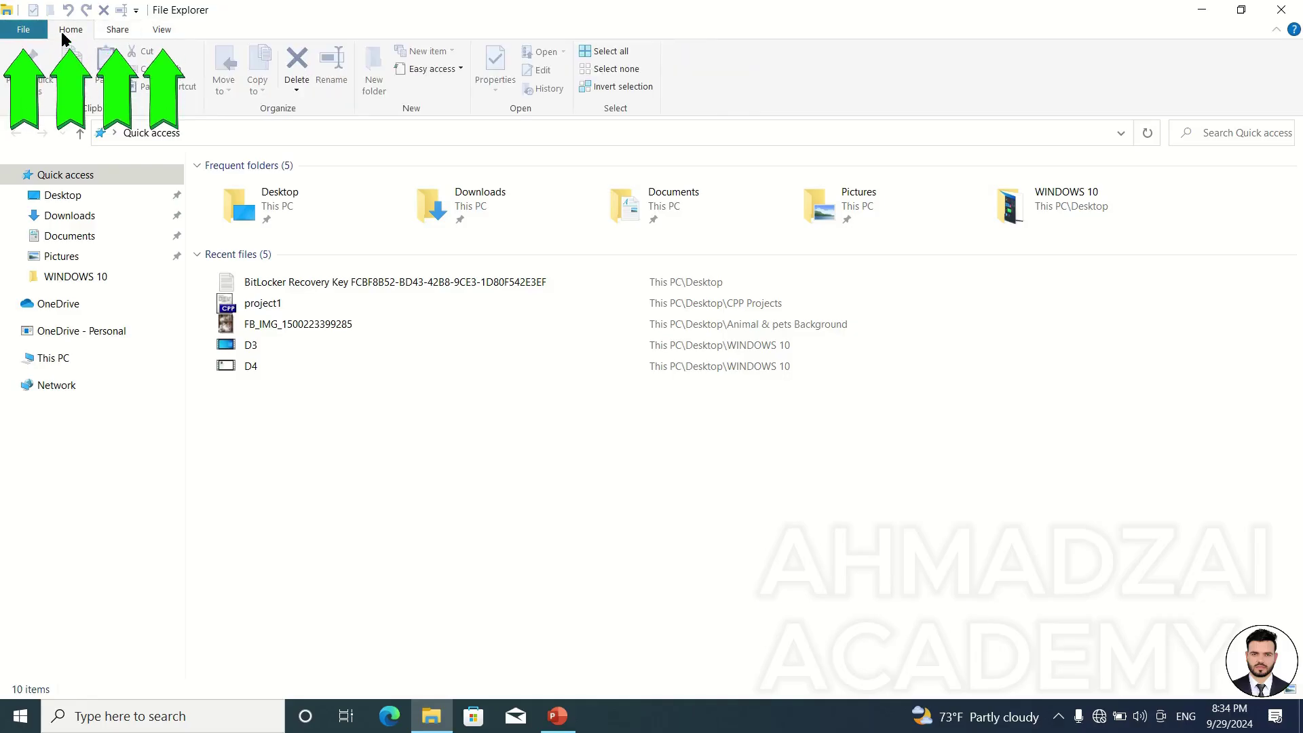
# Switch to Embarcadero Dev-C++, start a new document to examine the program's classic command lists, and close the program
pyautogui.click(432, 716)
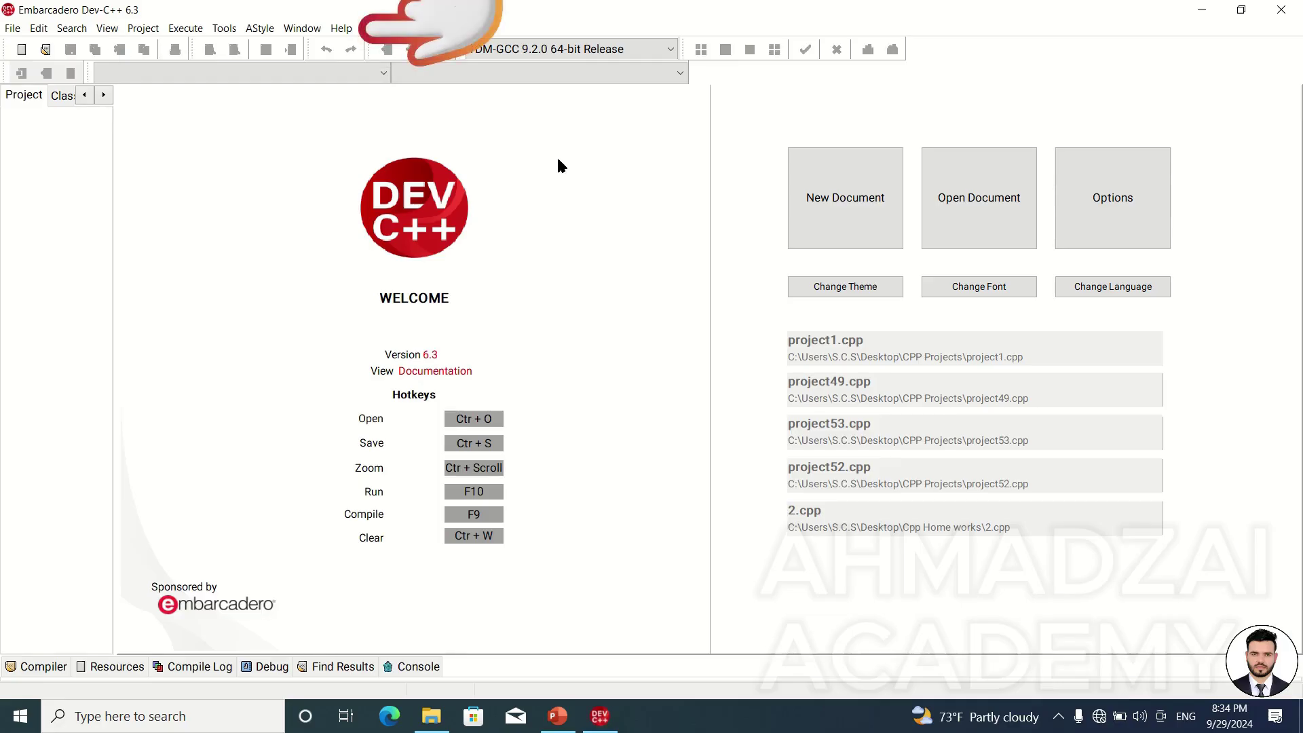
pyautogui.click(826, 190)
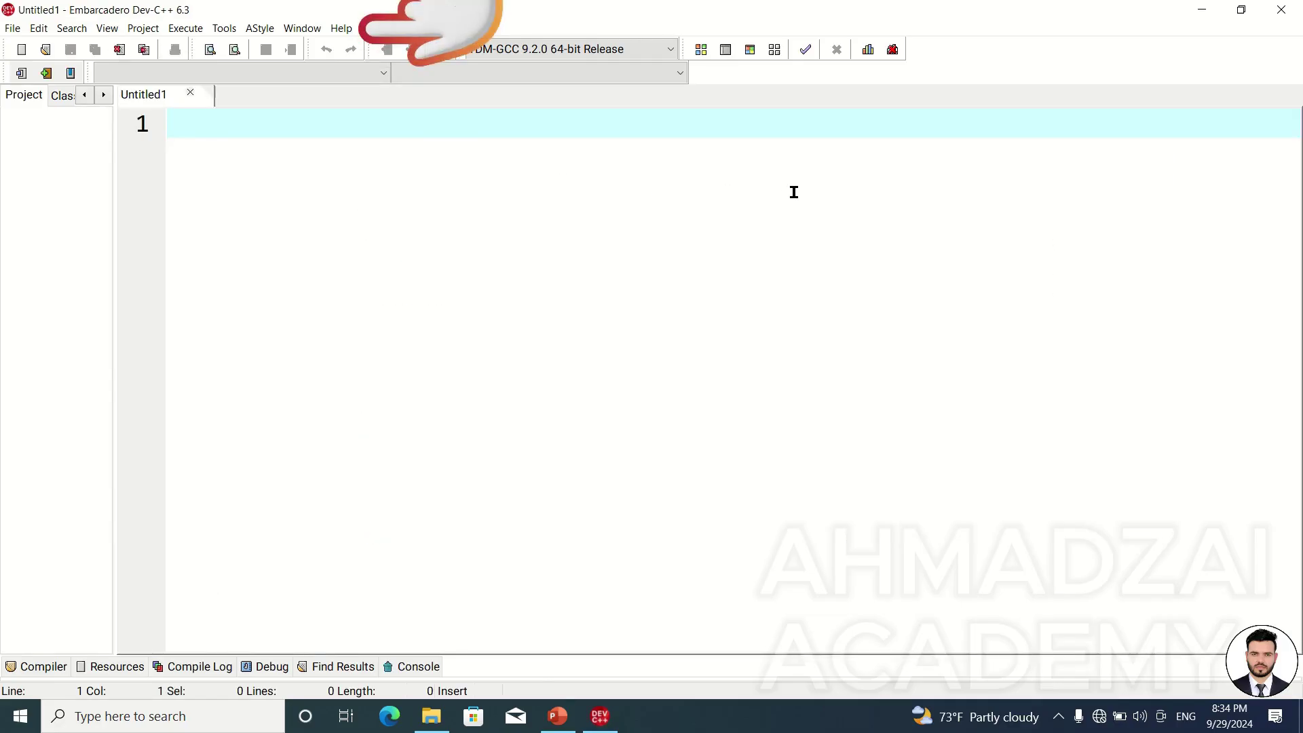
pyautogui.click(21, 31)
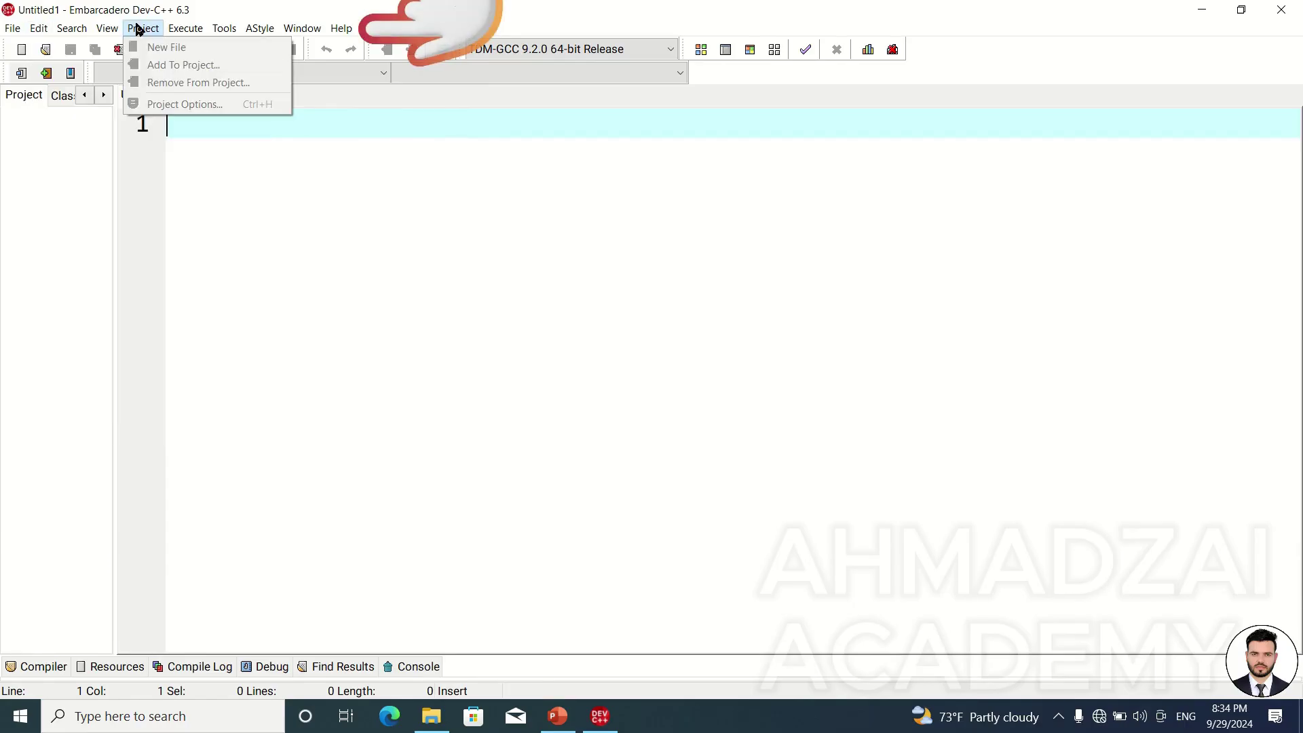
pyautogui.moveTo(105, 30)
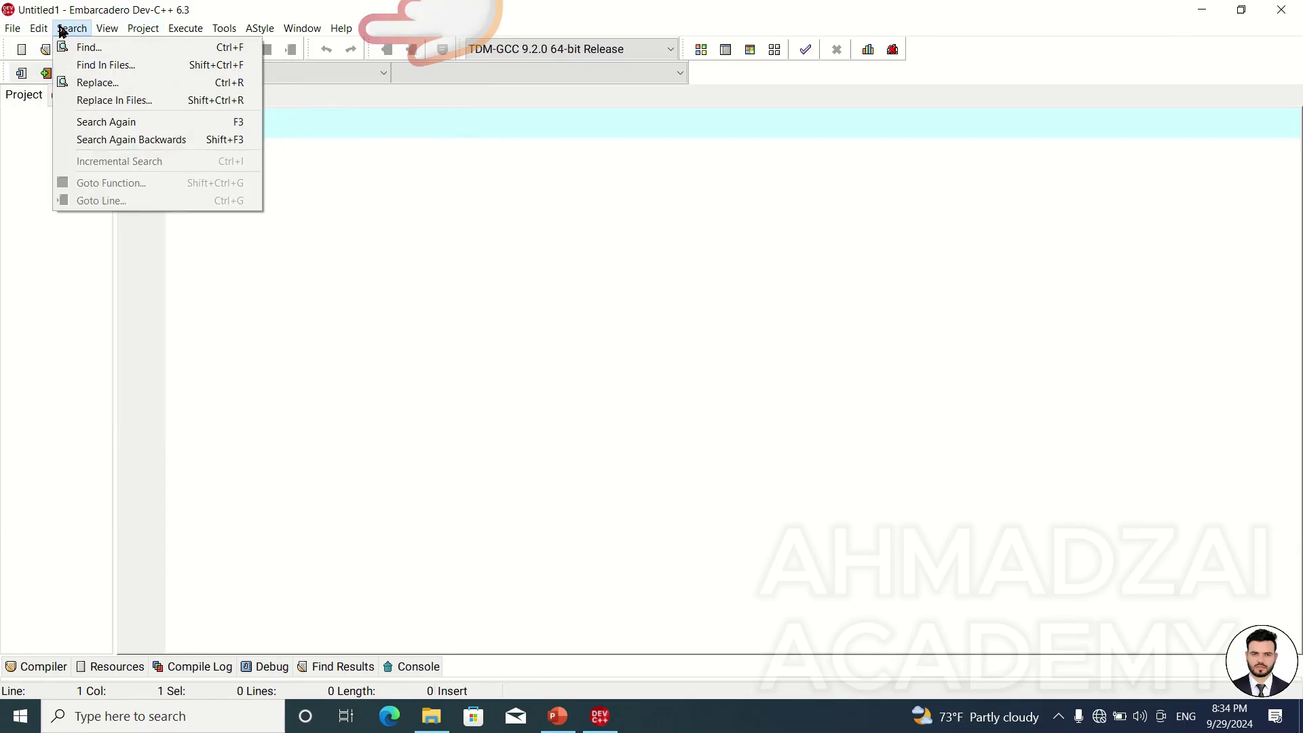
pyautogui.moveTo(11, 31)
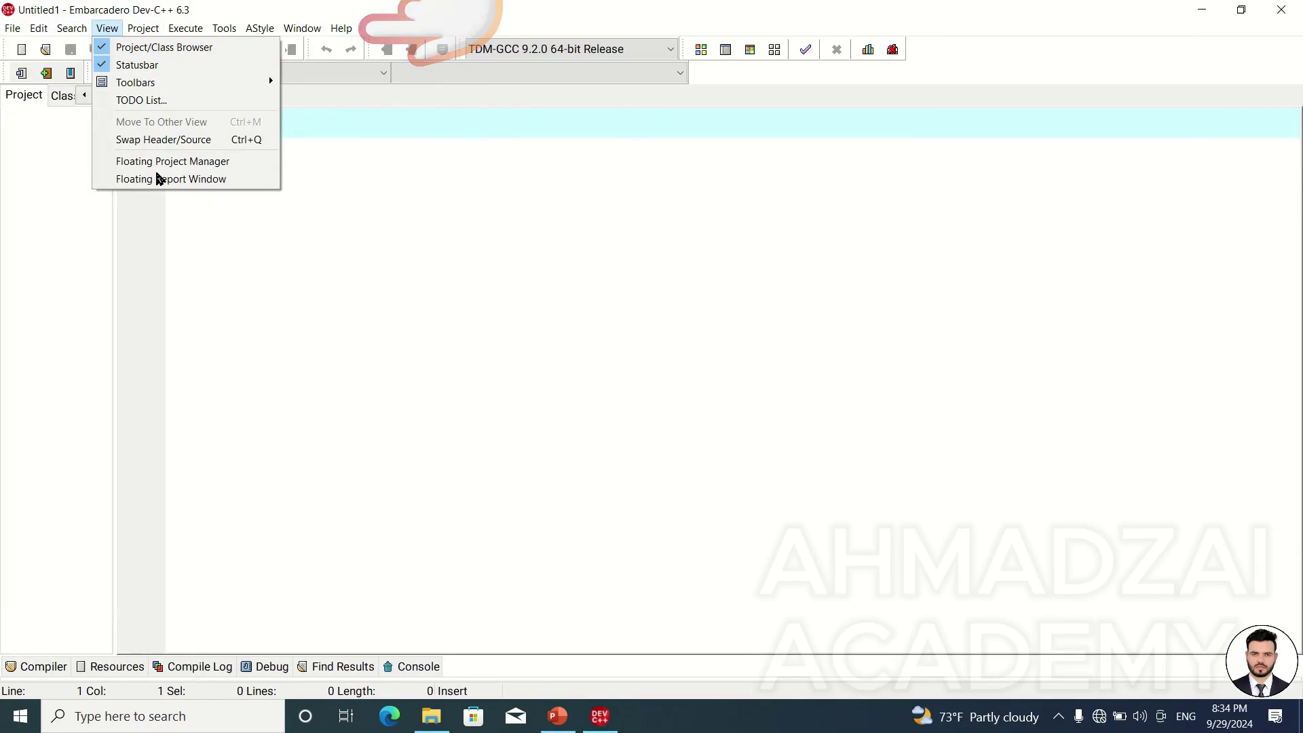
pyautogui.click(228, 293)
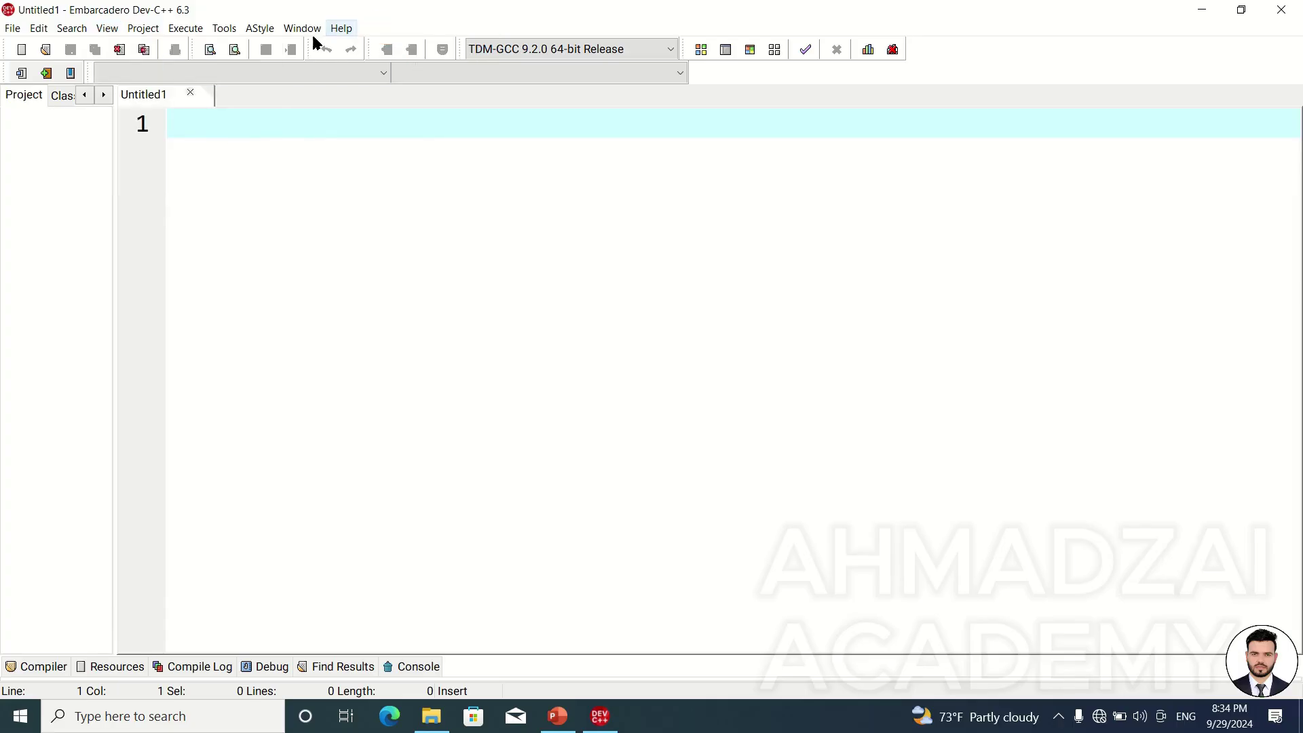
pyautogui.click(1277, 7)
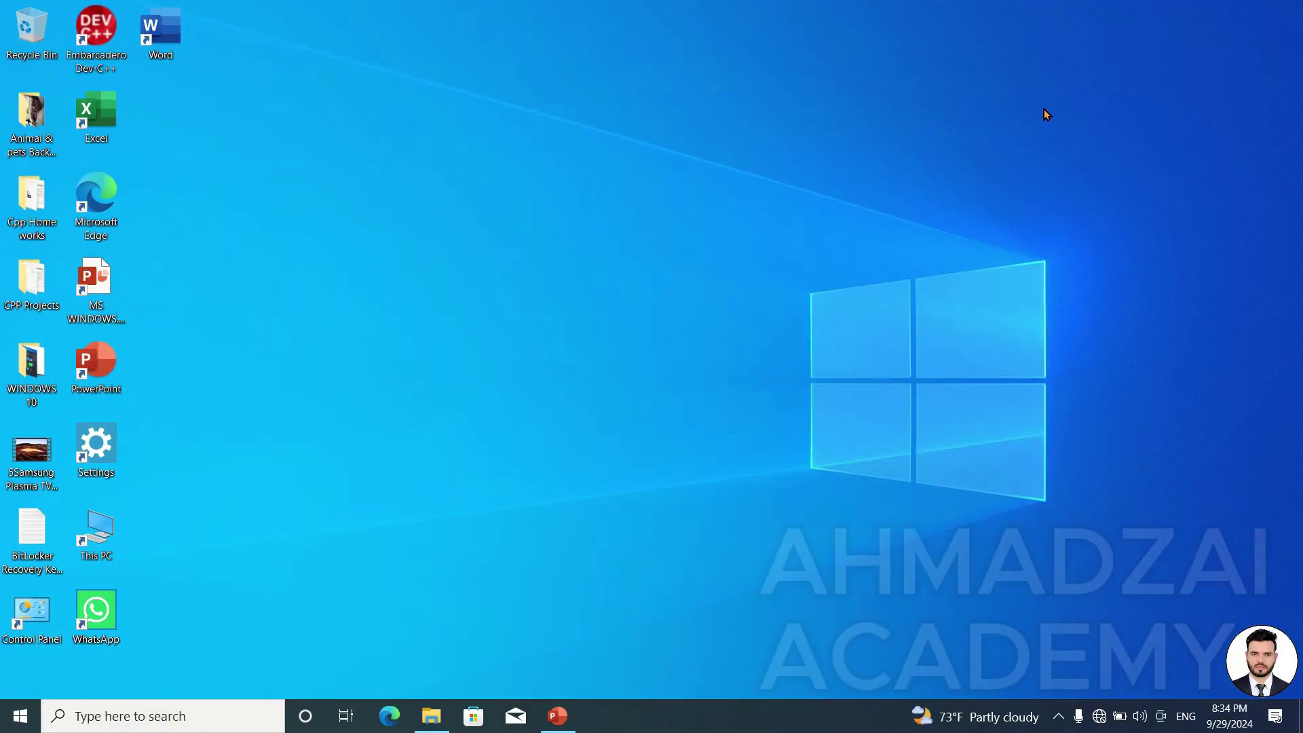
# Return to File Explorer and compare the View, Share and Home command groups of its ribbon
pyautogui.click(434, 717)
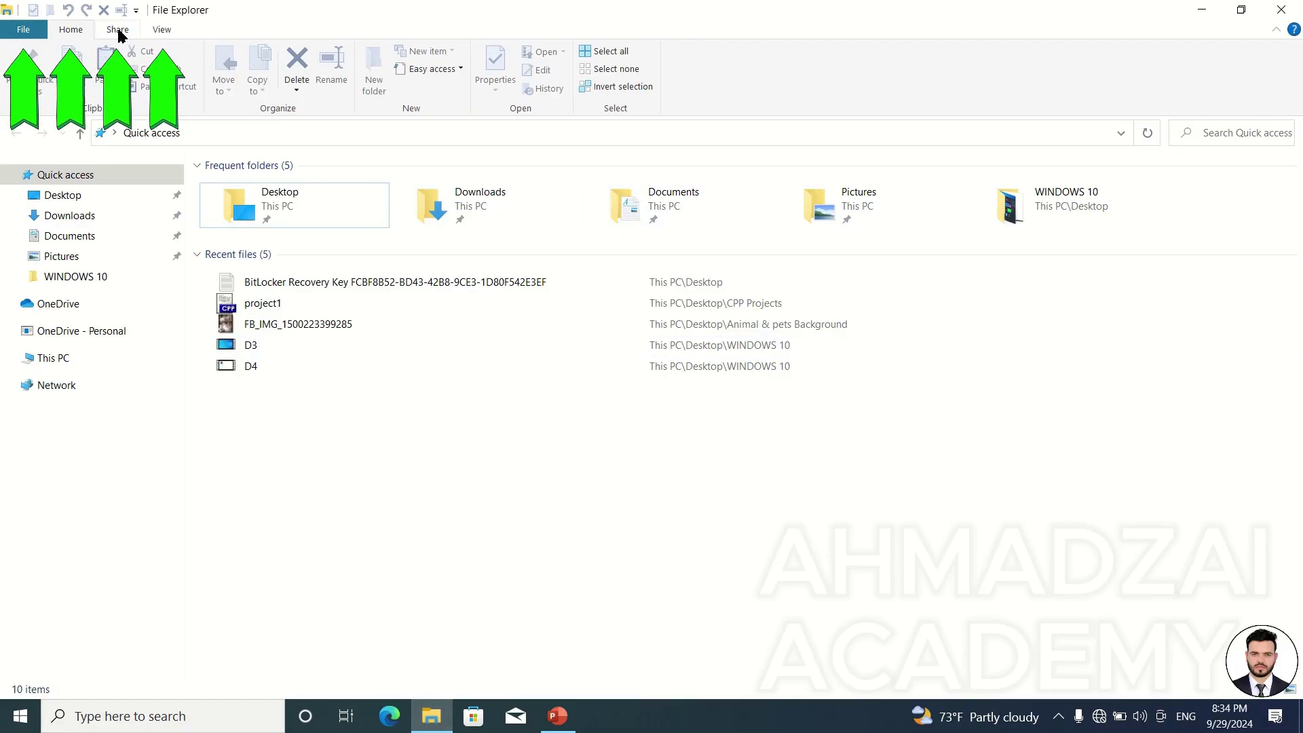
pyautogui.click(151, 32)
pyautogui.click(116, 30)
pyautogui.click(70, 30)
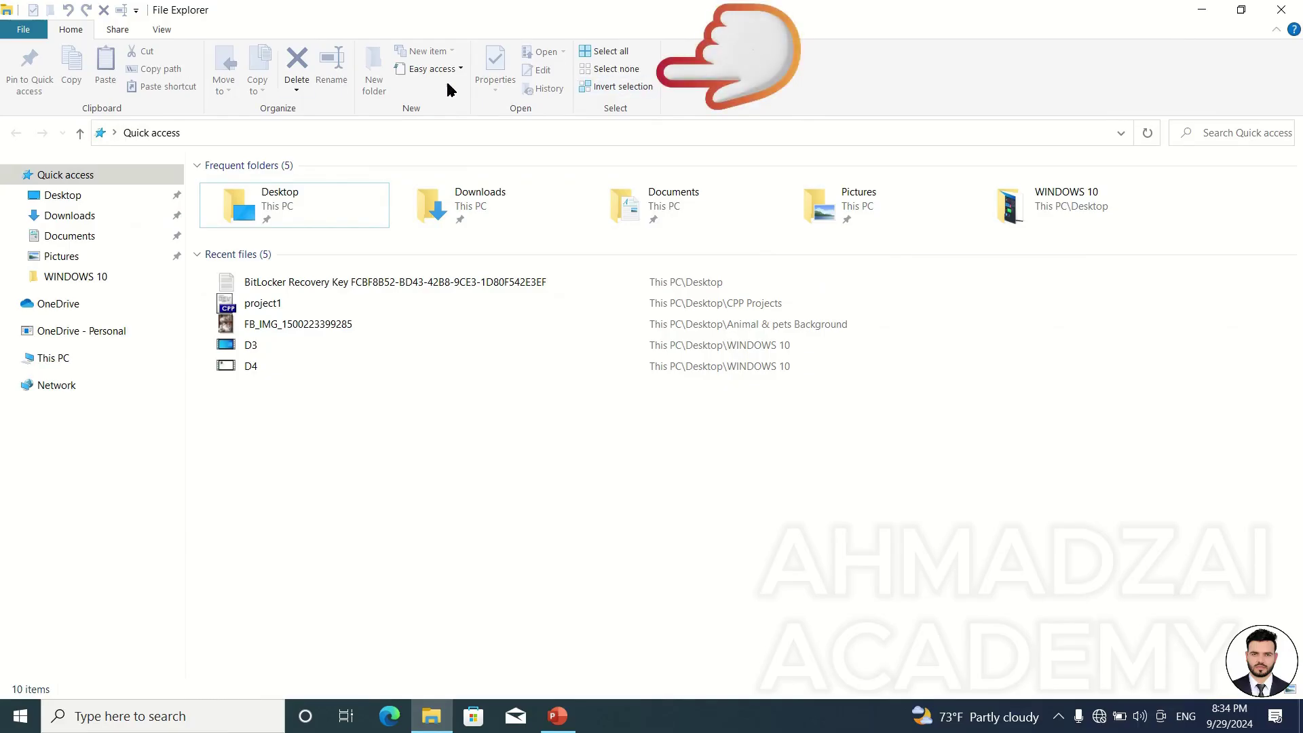
pyautogui.click(118, 29)
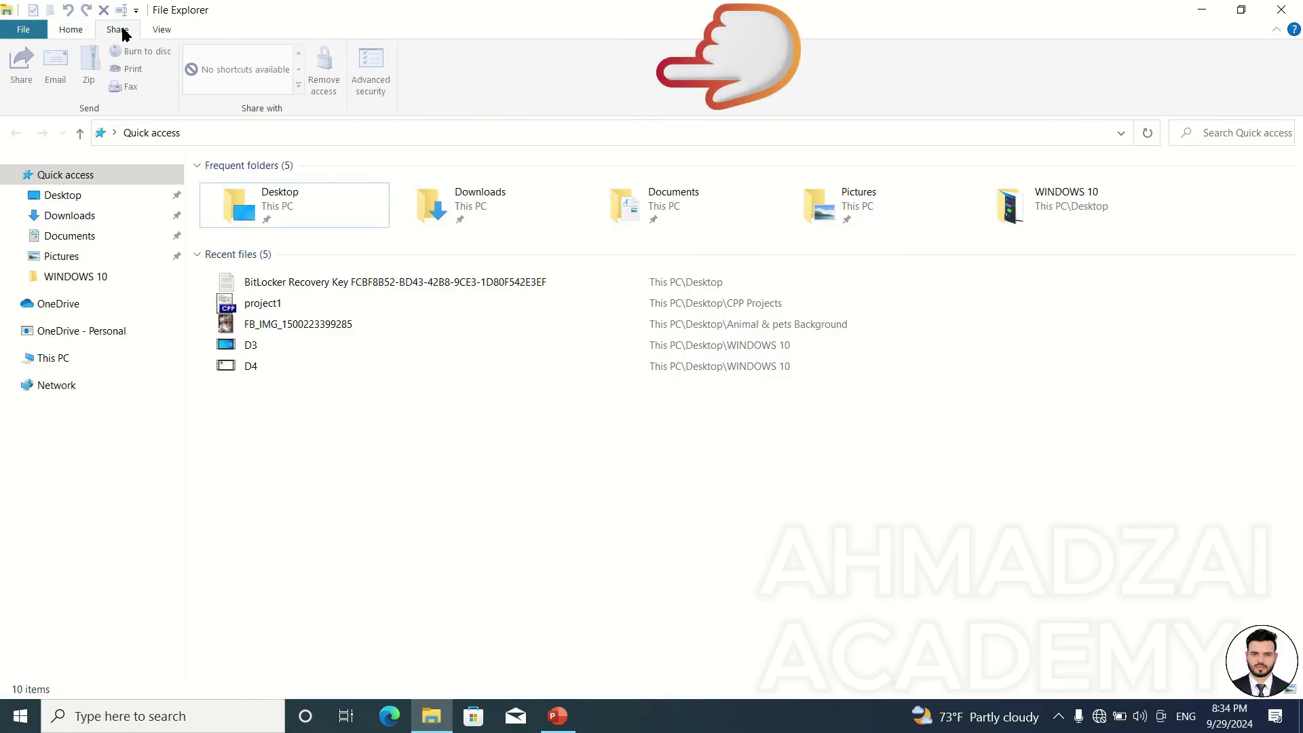
# Review the View and Share commands of the ribbon once more and return to the Home commands
pyautogui.click(150, 30)
pyautogui.click(124, 28)
pyautogui.click(73, 29)
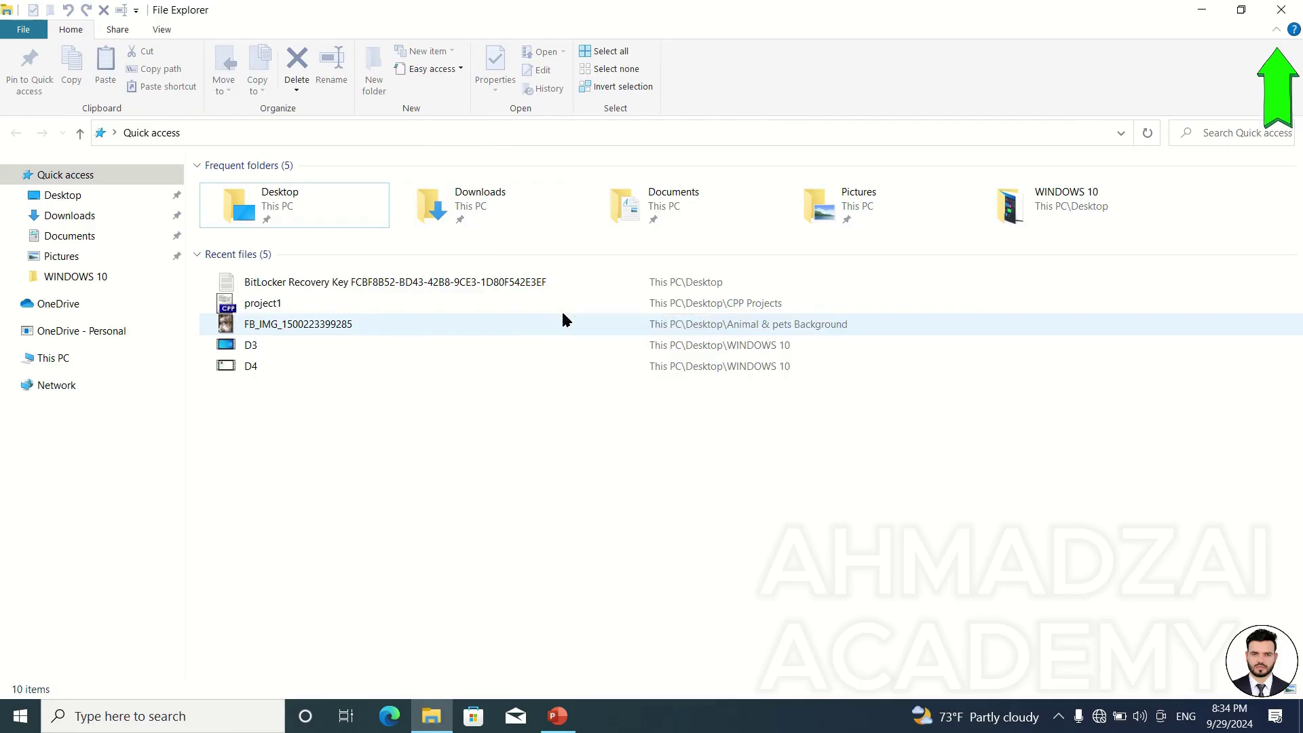
# Collapse and restore the ribbon twice, the second time with its Minimize the Ribbon option
pyautogui.click(1276, 31)
pyautogui.click(1277, 31)
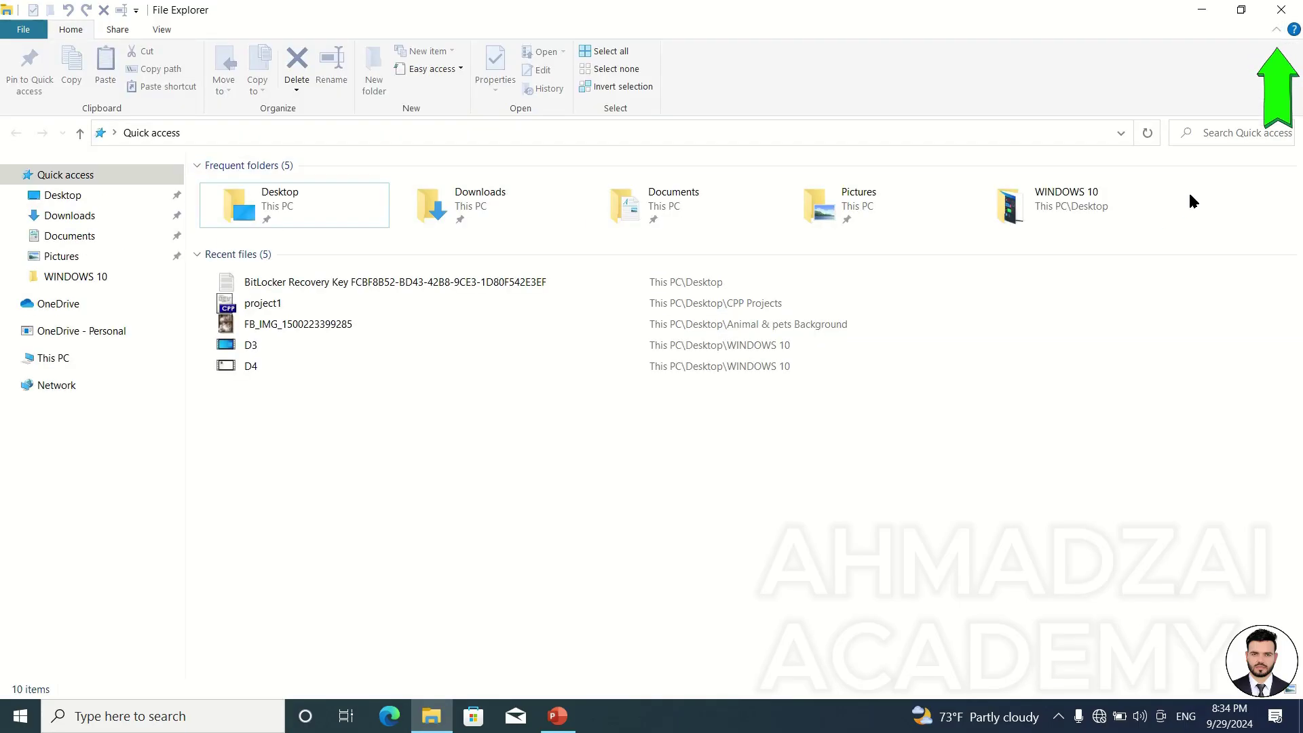
pyautogui.rightClick(296, 68)
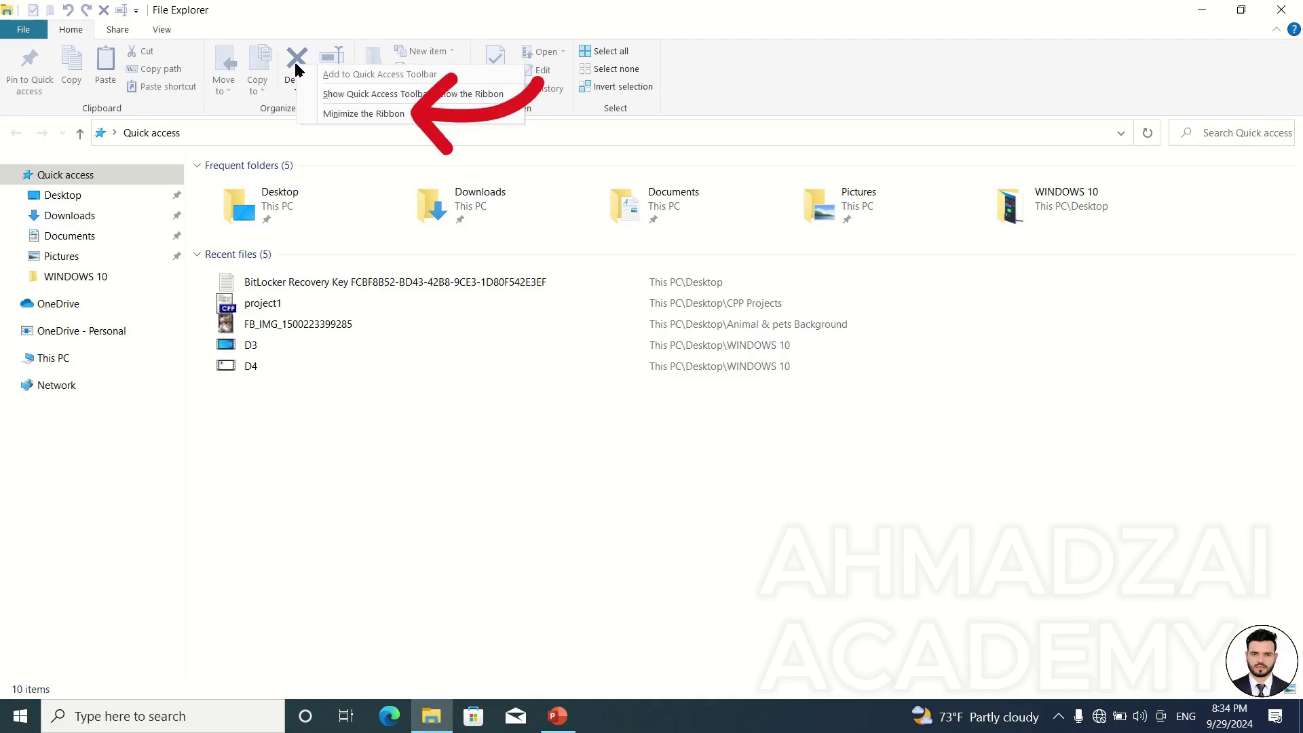
pyautogui.click(398, 116)
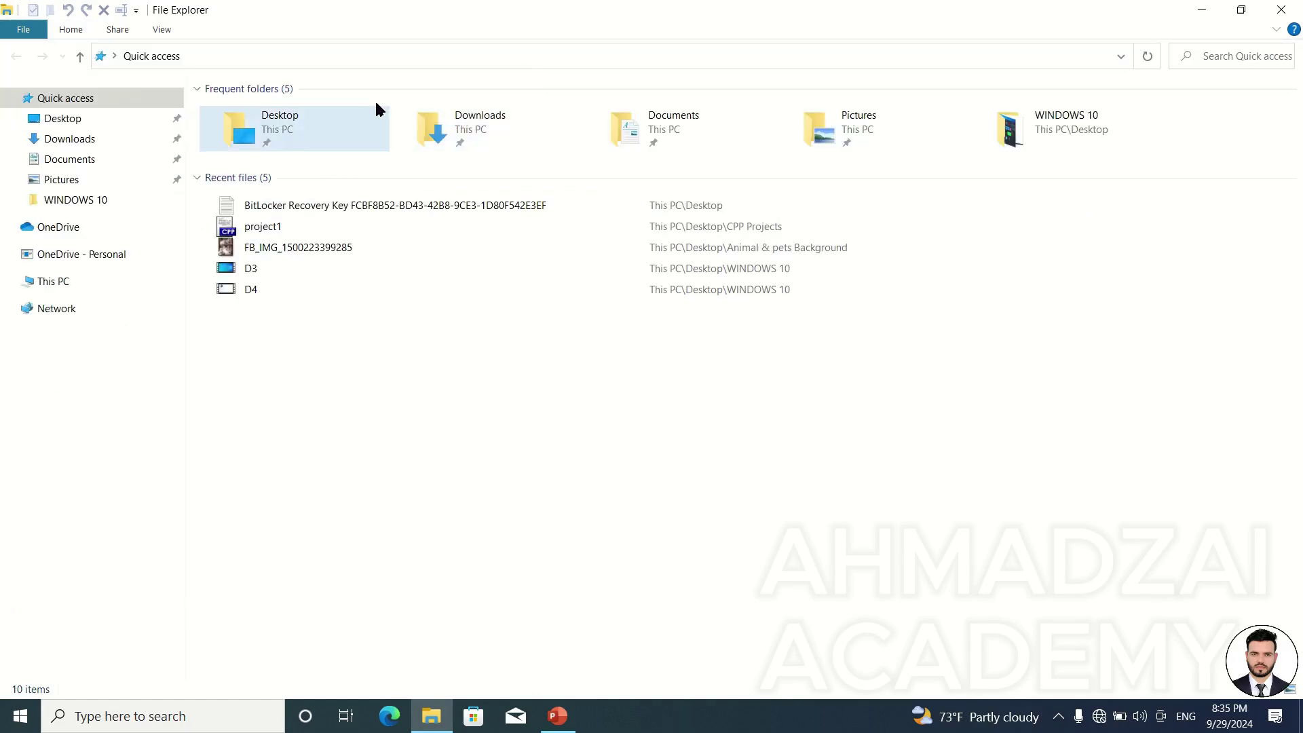
pyautogui.rightClick(164, 34)
pyautogui.click(199, 61)
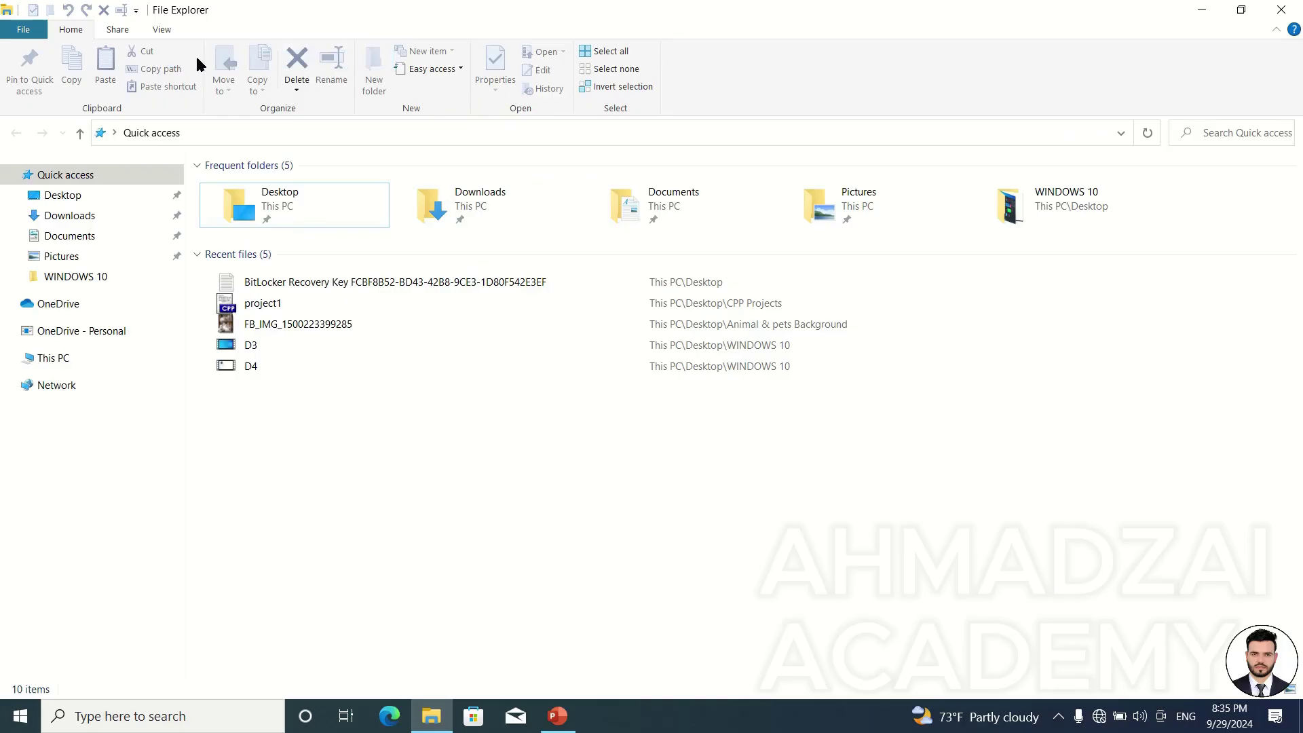
# Minimize the ribbon through the Quick Access Toolbar's customization options and restore it the same way
pyautogui.click(135, 10)
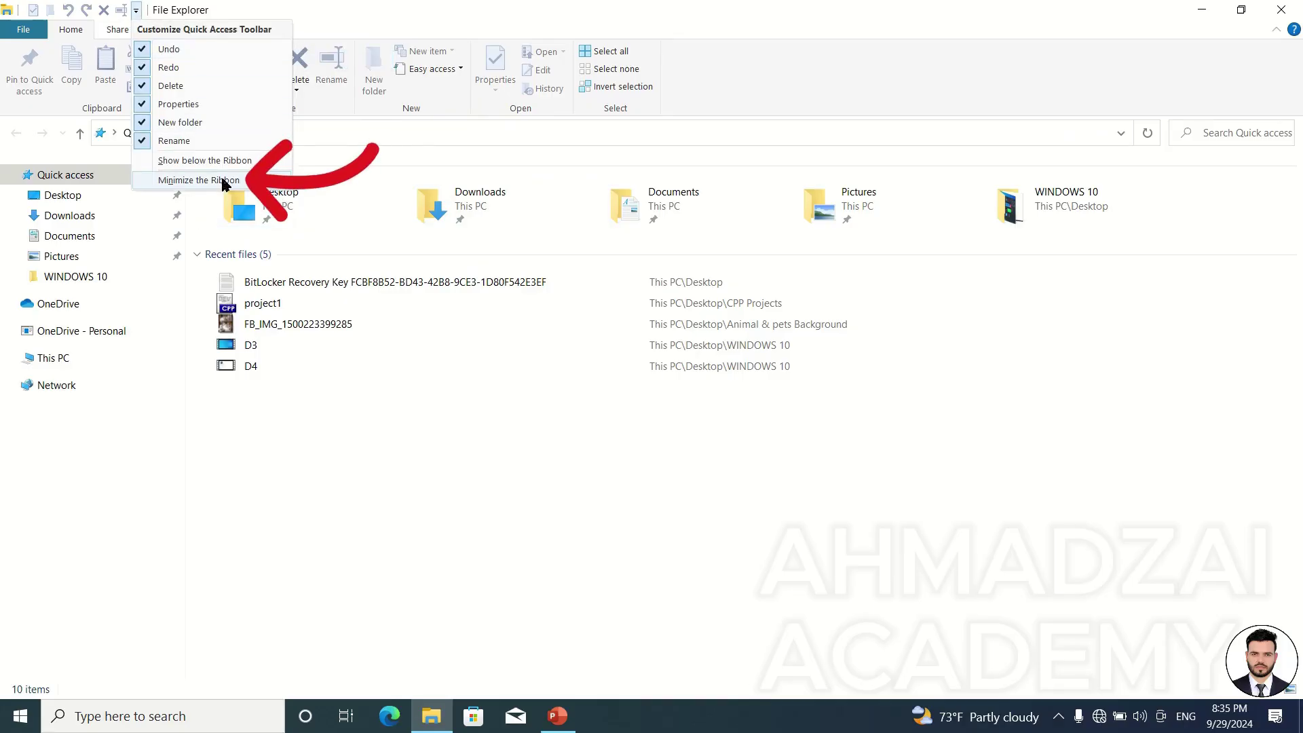
pyautogui.click(223, 180)
pyautogui.click(135, 10)
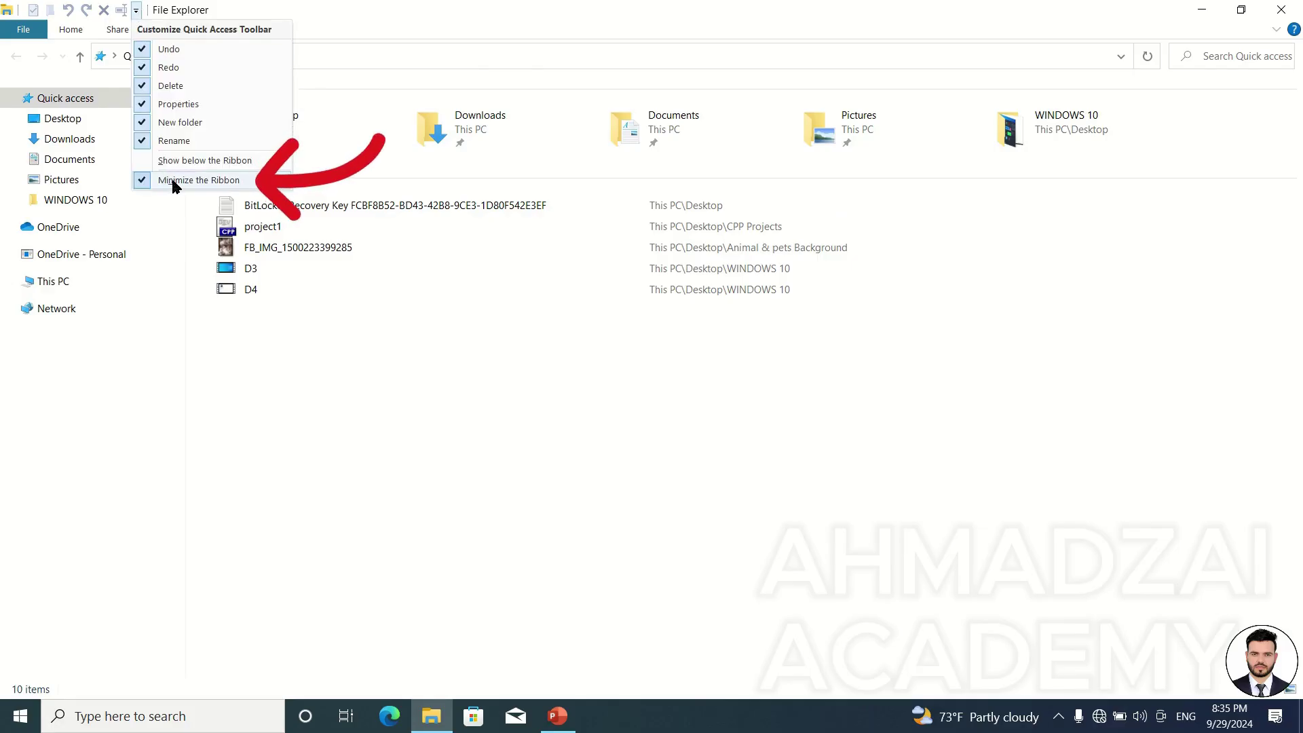
pyautogui.click(241, 180)
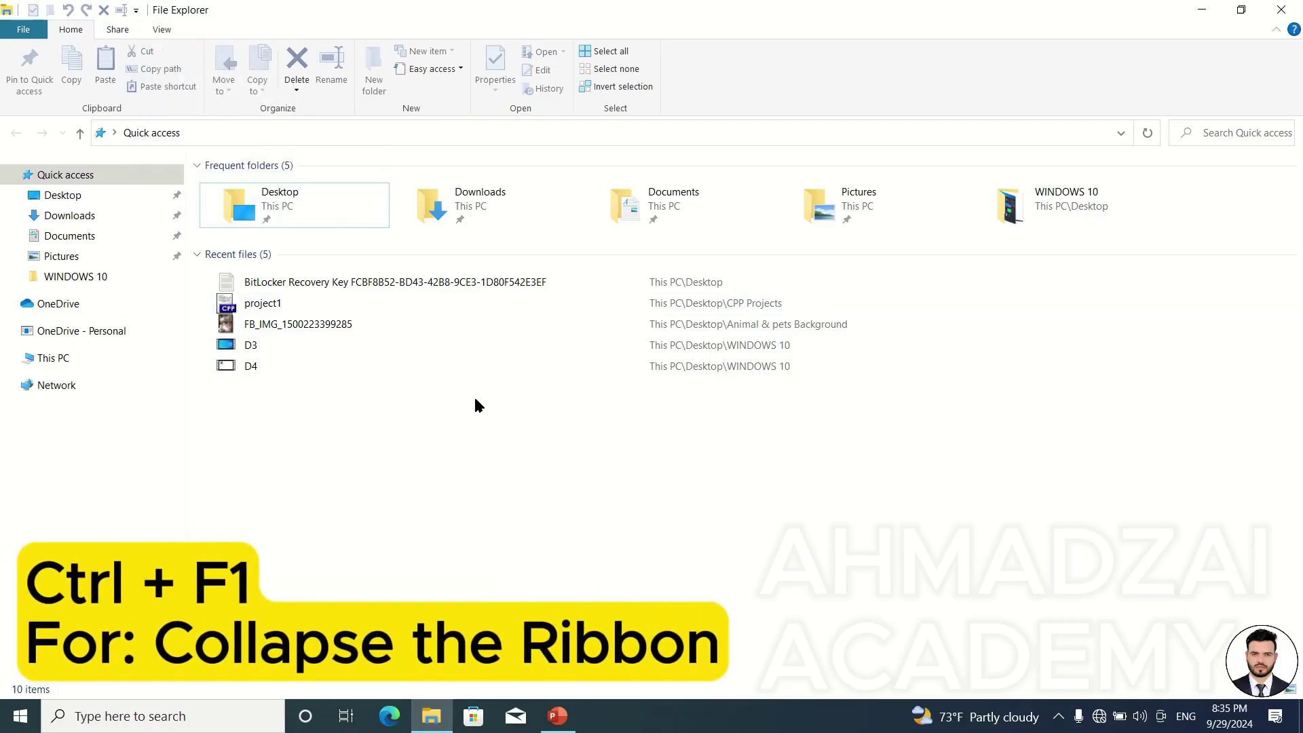
# Toggle the ribbon several times between collapsed and expanded, ending with it expanded
pyautogui.hotkey('ctrl', 'F1')
pyautogui.hotkey('ctrl', 'F1')
pyautogui.hotkey('ctrl', 'F1')
pyautogui.hotkey('ctrl', 'F1')
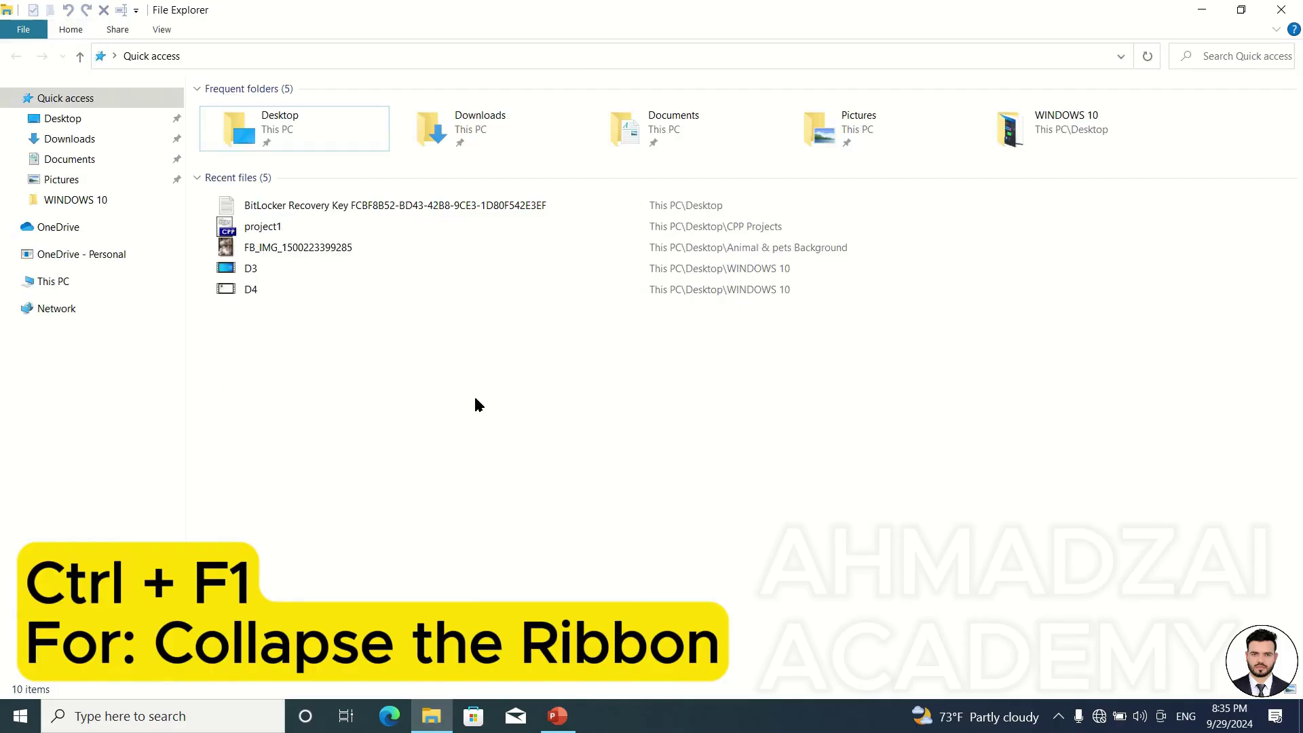
pyautogui.hotkey('ctrl', 'F1')
pyautogui.hotkey('ctrl', 'F1')
pyautogui.hotkey('ctrl', 'F1')
pyautogui.hotkey('ctrl', 'F1')
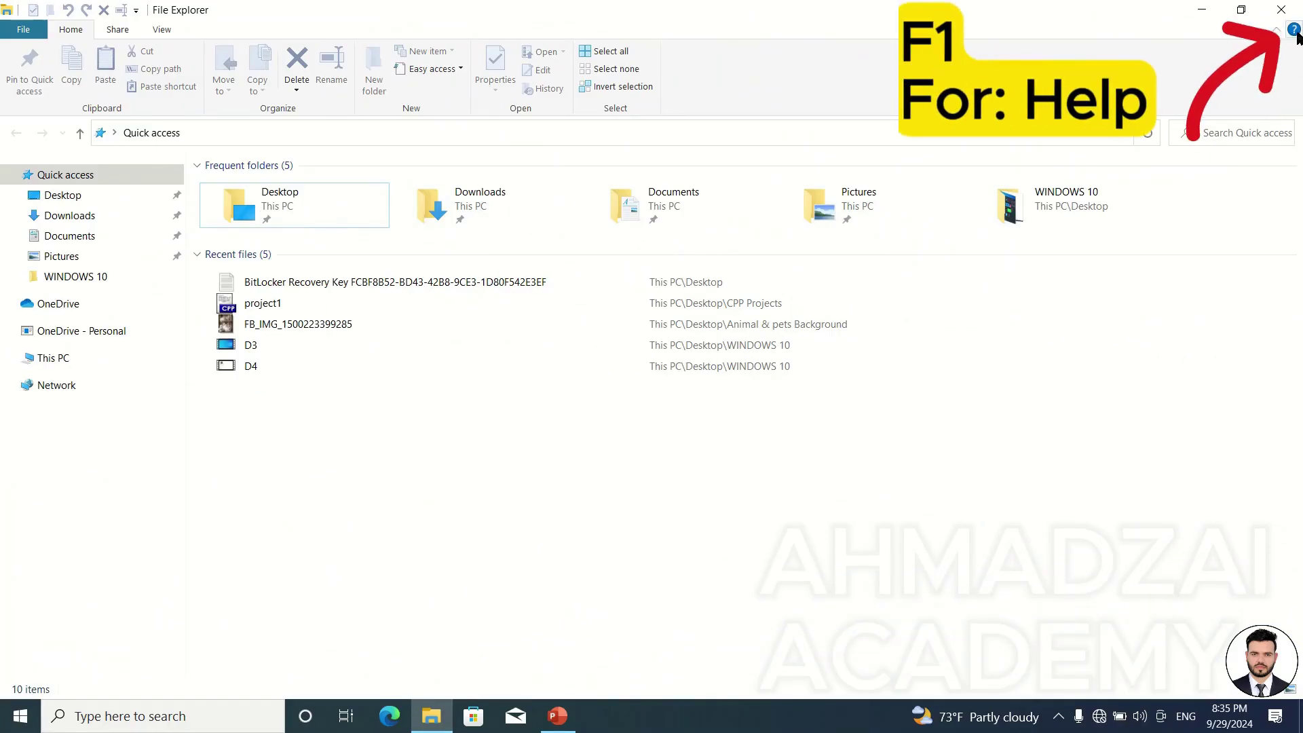
# Open File Explorer's Help and close the Get Help window
pyautogui.press('F1')
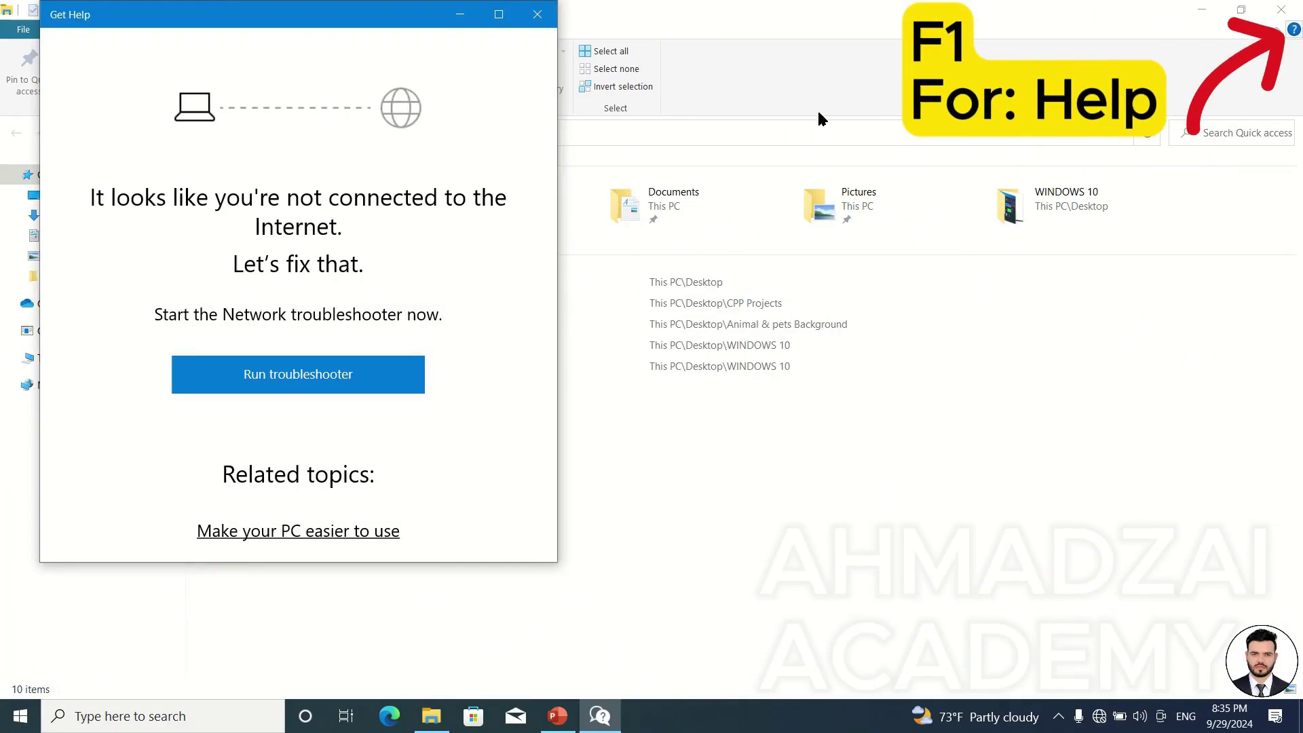
pyautogui.click(536, 14)
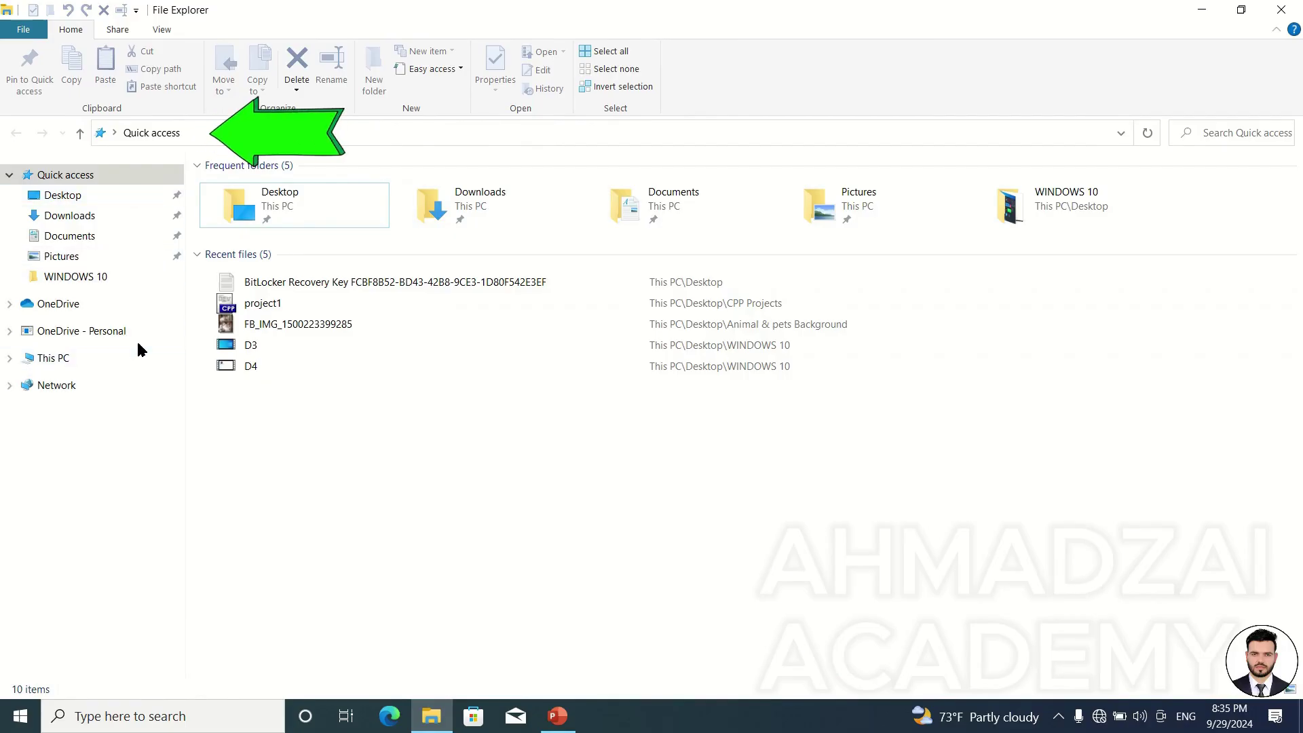
# Browse from This PC into drive D: and open the Animal & pets Background folder inside My Phone & Tablet Backups
pyautogui.click(81, 359)
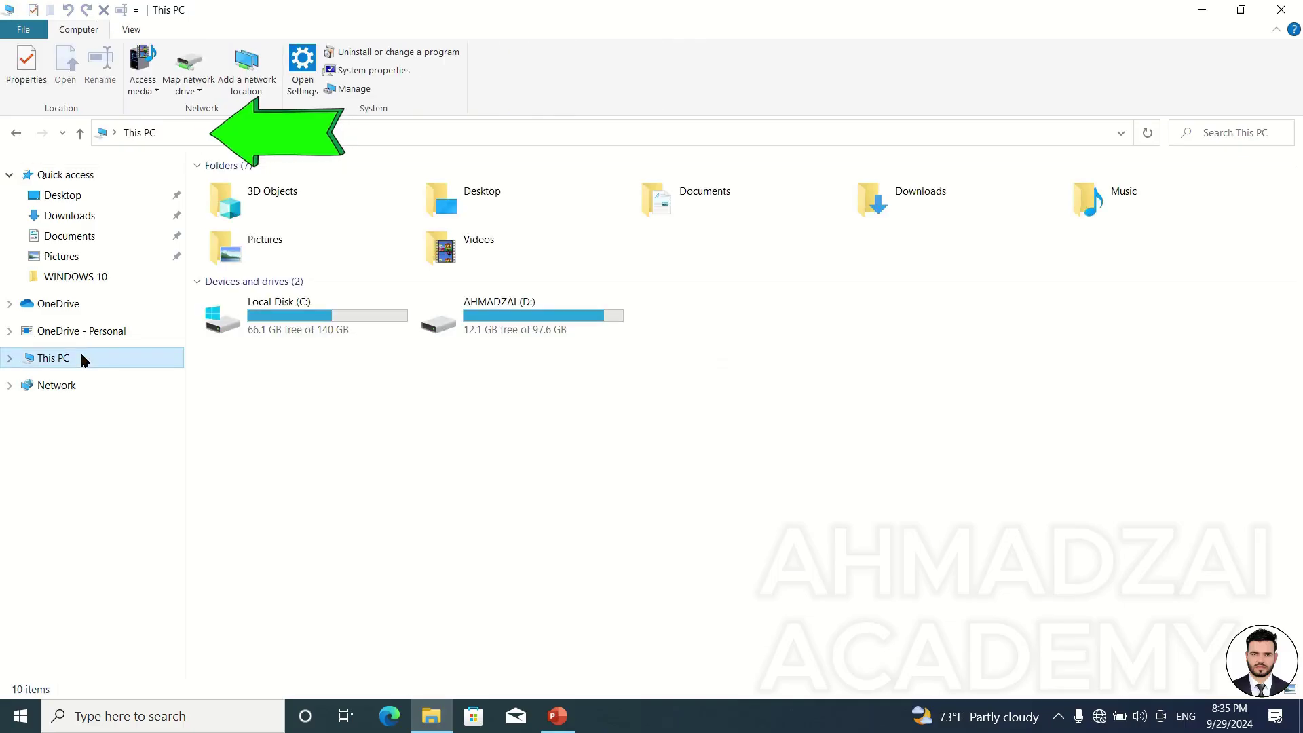
pyautogui.doubleClick(479, 329)
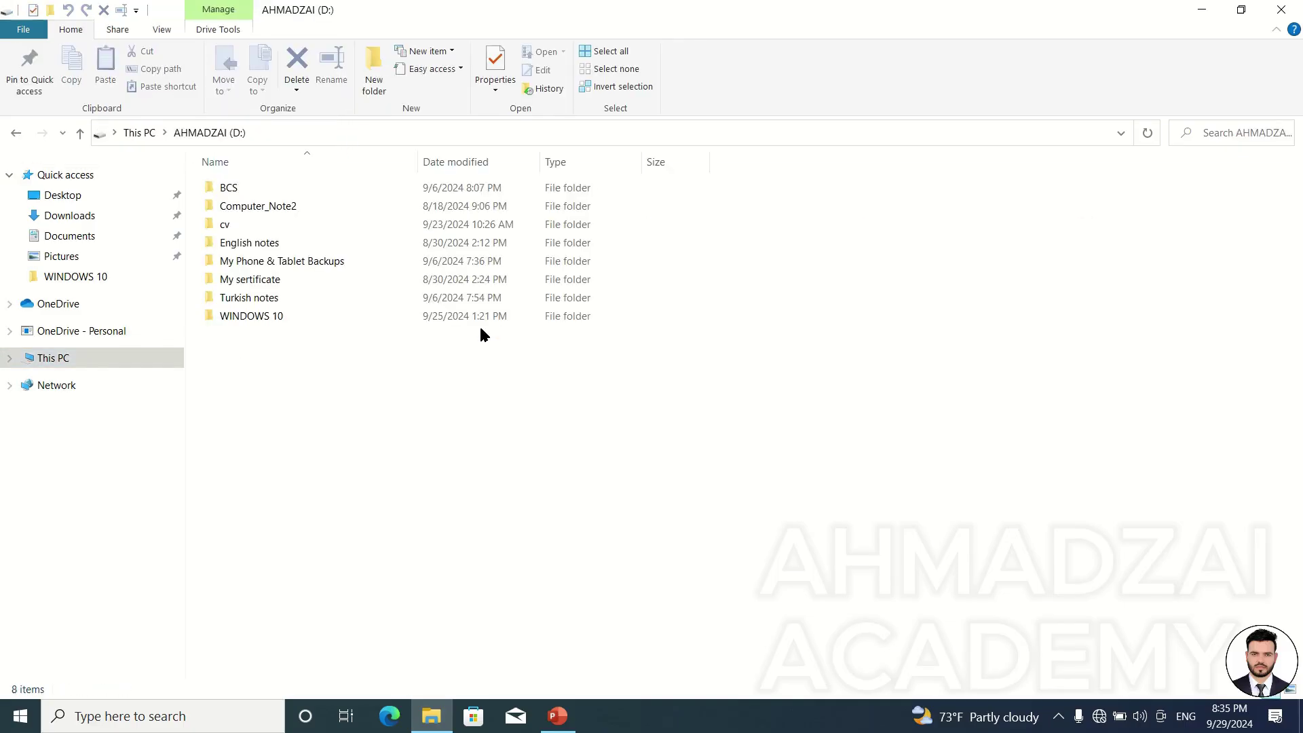
pyautogui.doubleClick(336, 264)
pyautogui.doubleClick(318, 204)
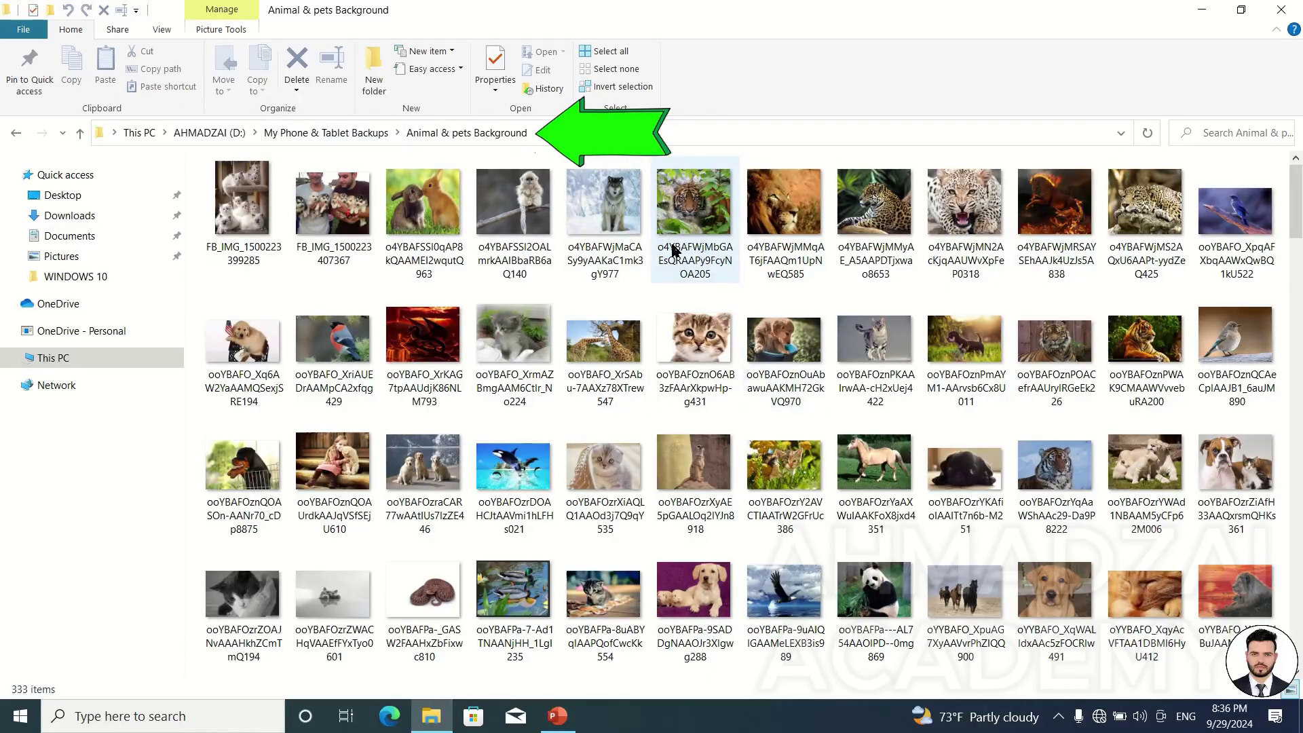
# Show the current folder's full path in the address bar and view the list of previous locations
pyautogui.moveTo(665, 250)
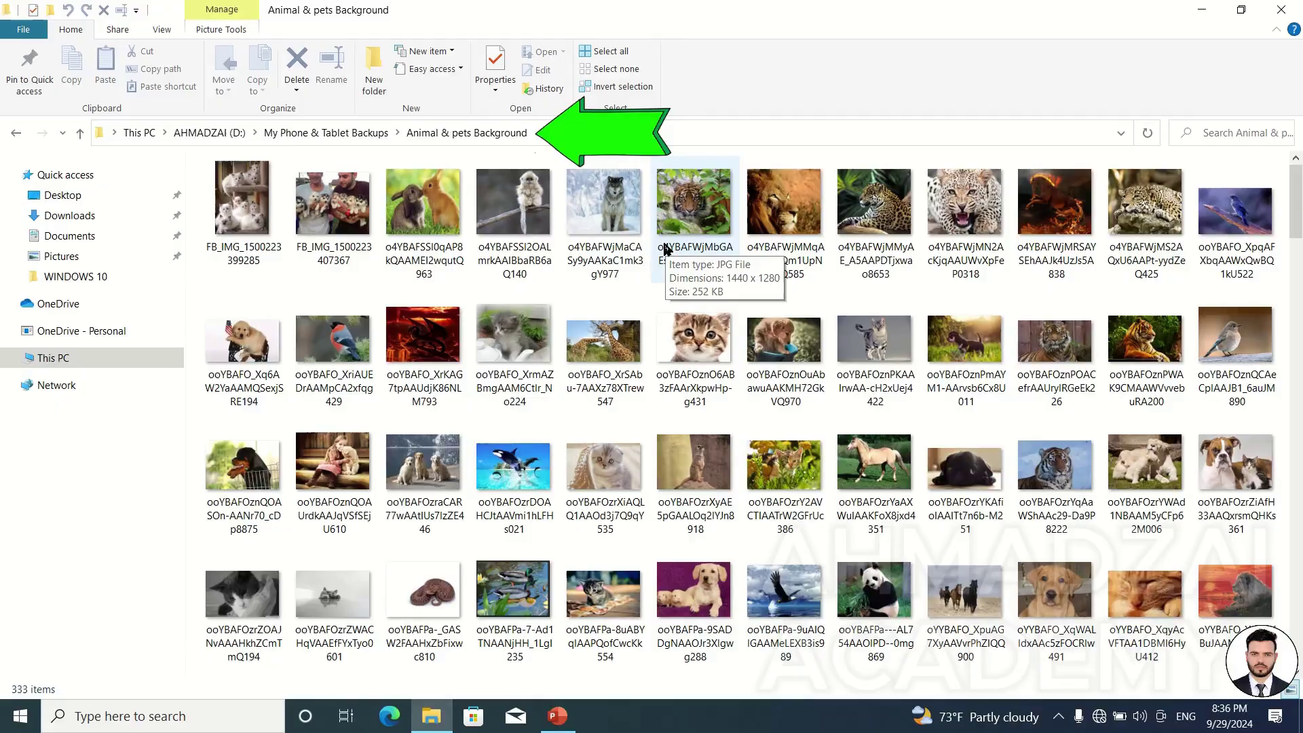
pyautogui.click(547, 135)
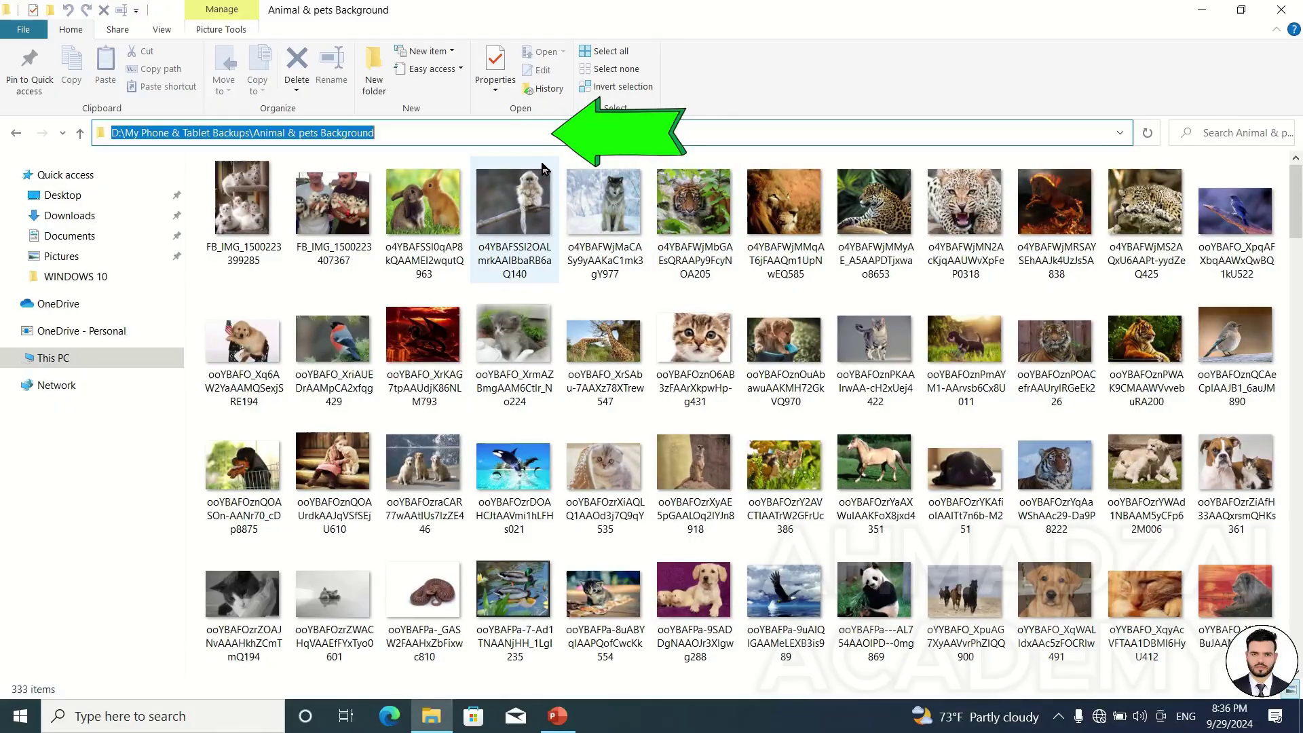
pyautogui.click(543, 169)
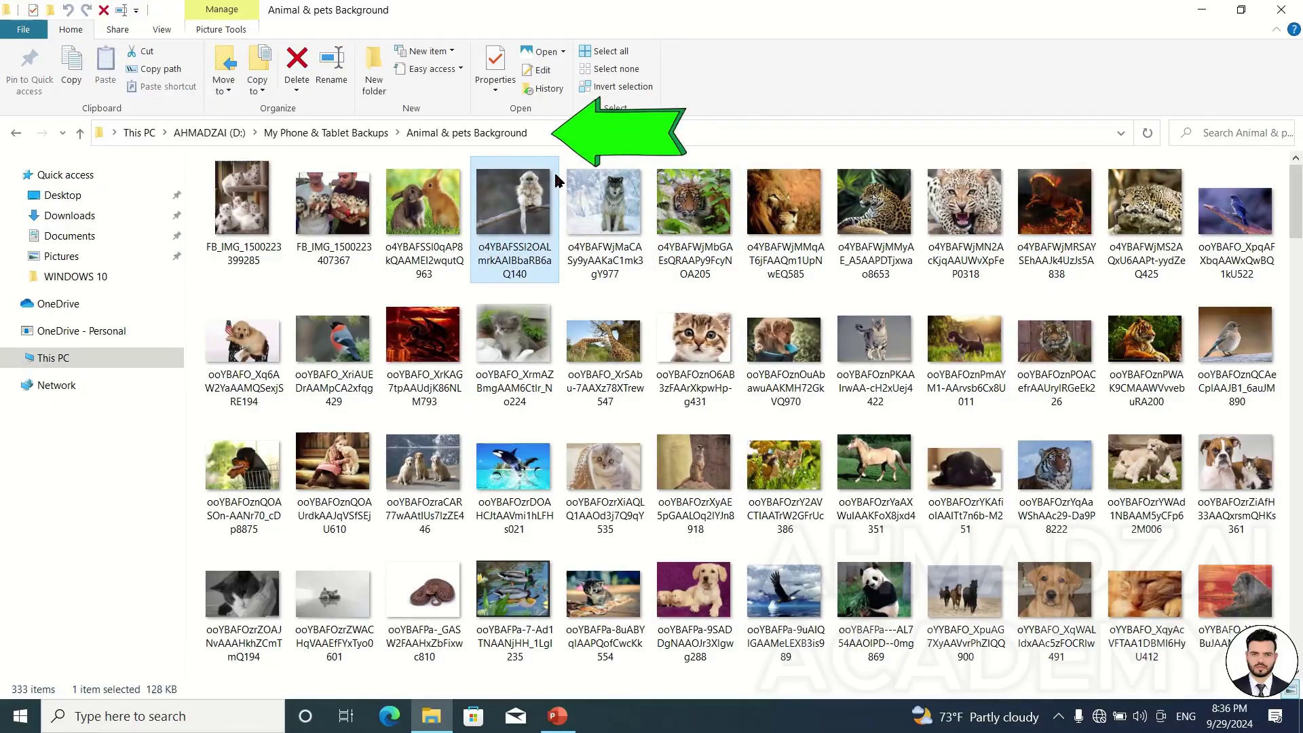
pyautogui.click(1122, 134)
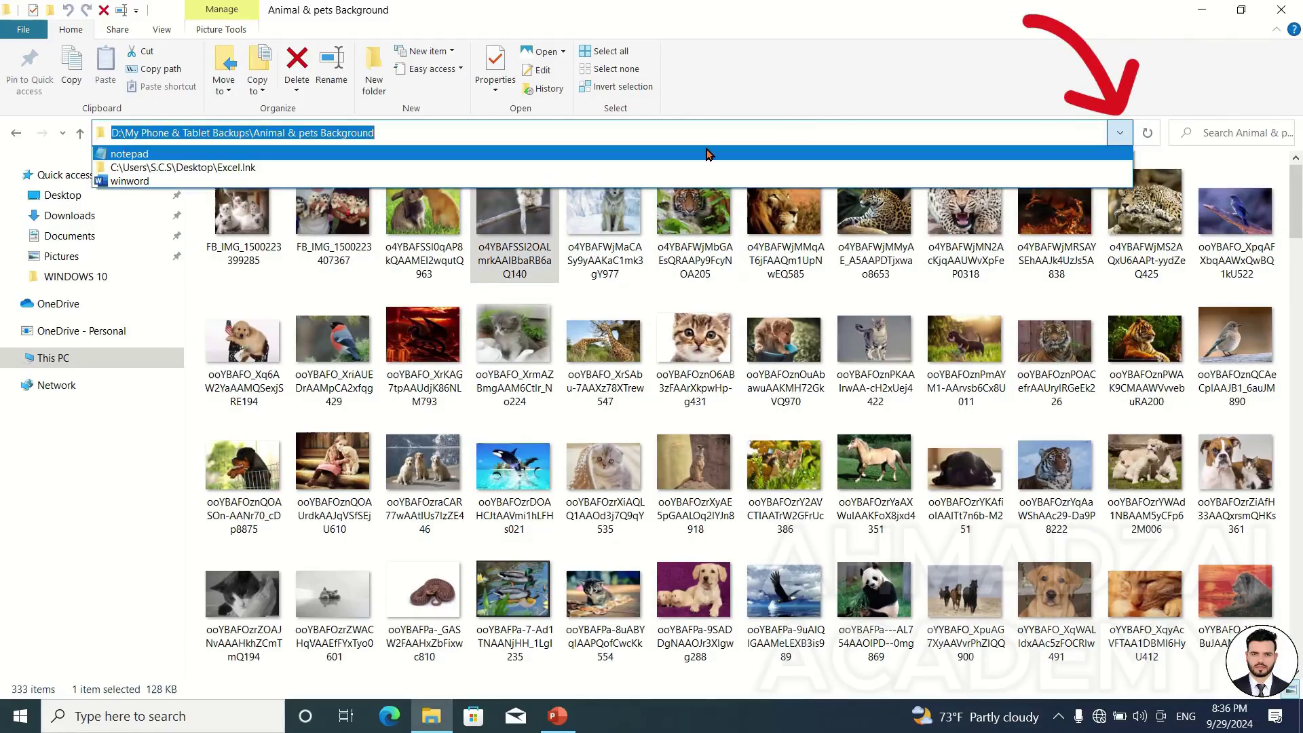
pyautogui.click(870, 75)
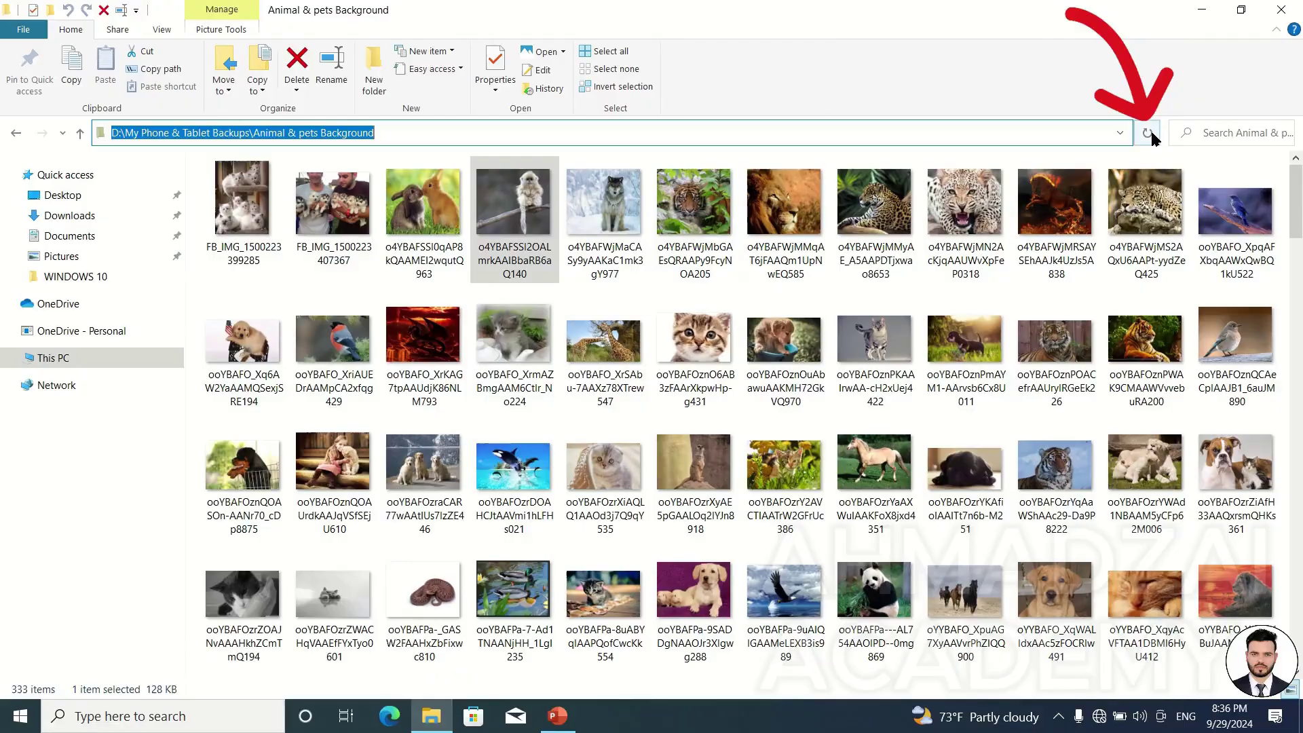
# Return to Quick access, enter "doc" as a search to view the suggestions, and leave the search
pyautogui.click(164, 175)
pyautogui.click(1241, 136)
pyautogui.write('do')
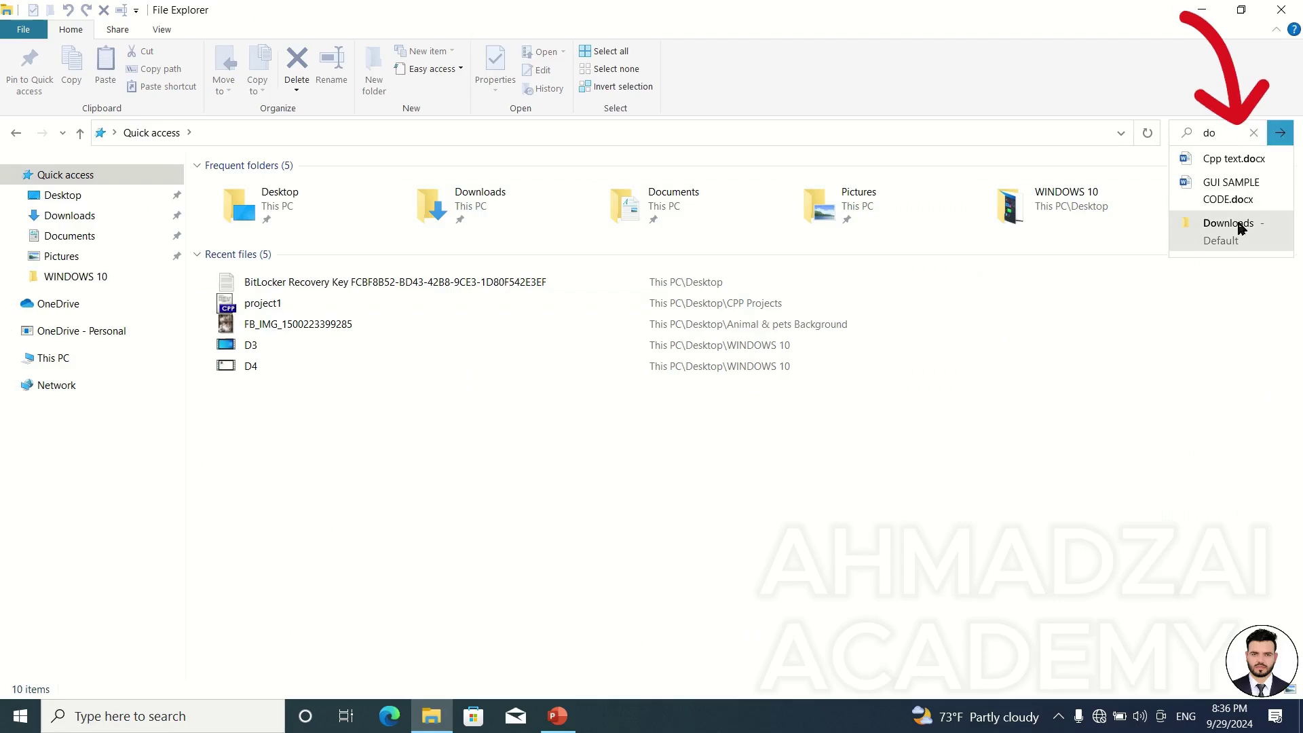
pyautogui.write('c')
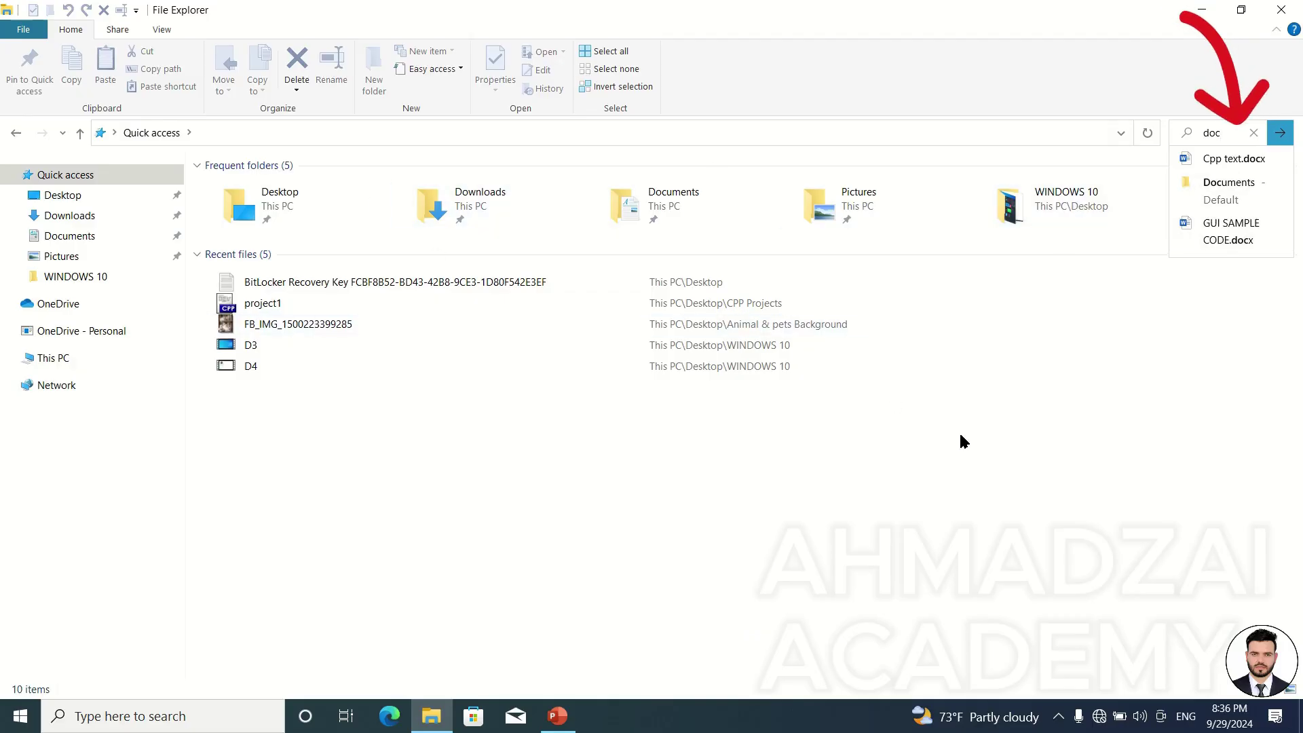
pyautogui.click(1224, 368)
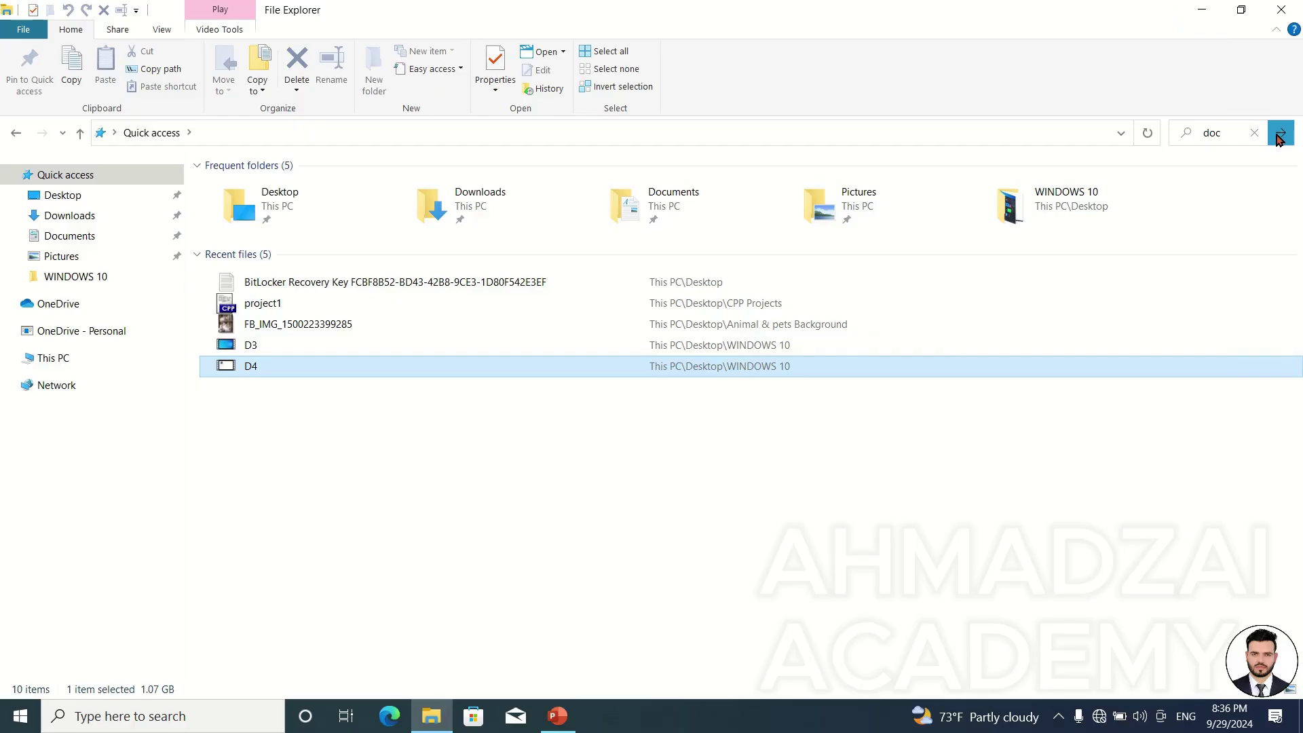
pyautogui.click(832, 498)
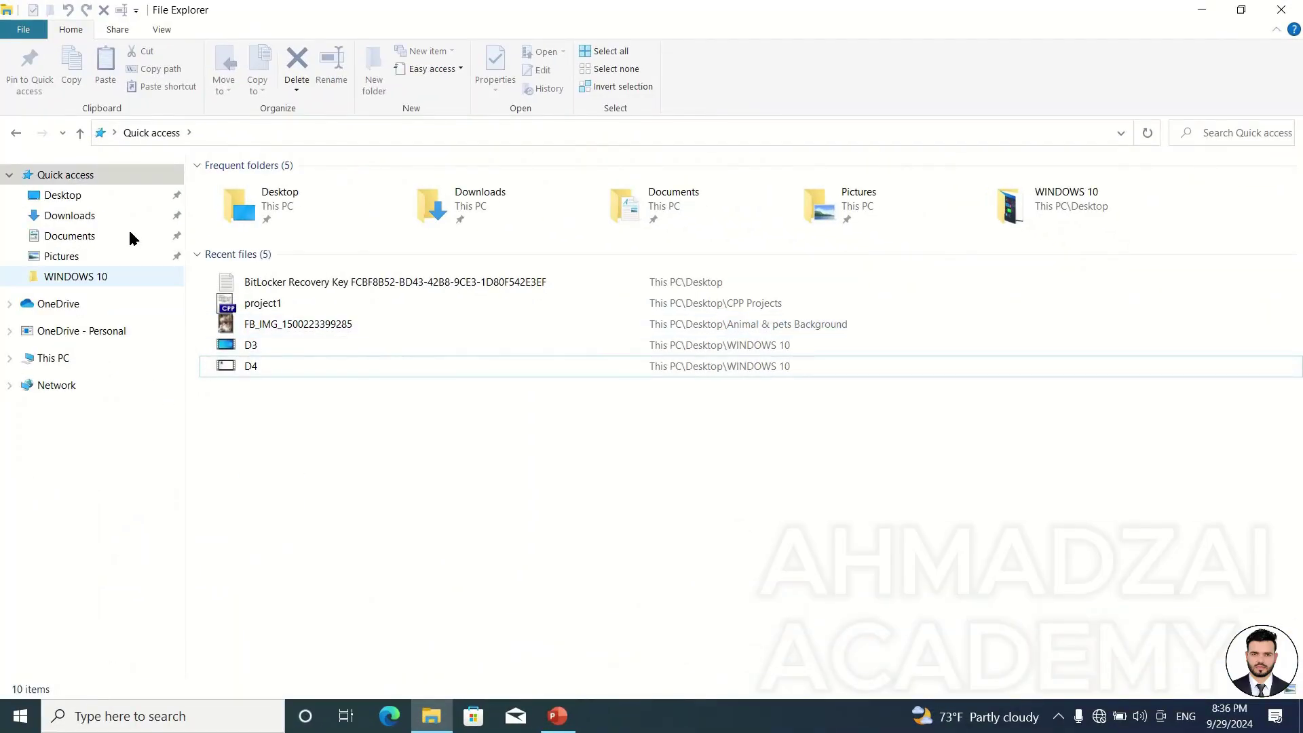
# Hide the navigation pane with the View commands and display it again
pyautogui.click(163, 30)
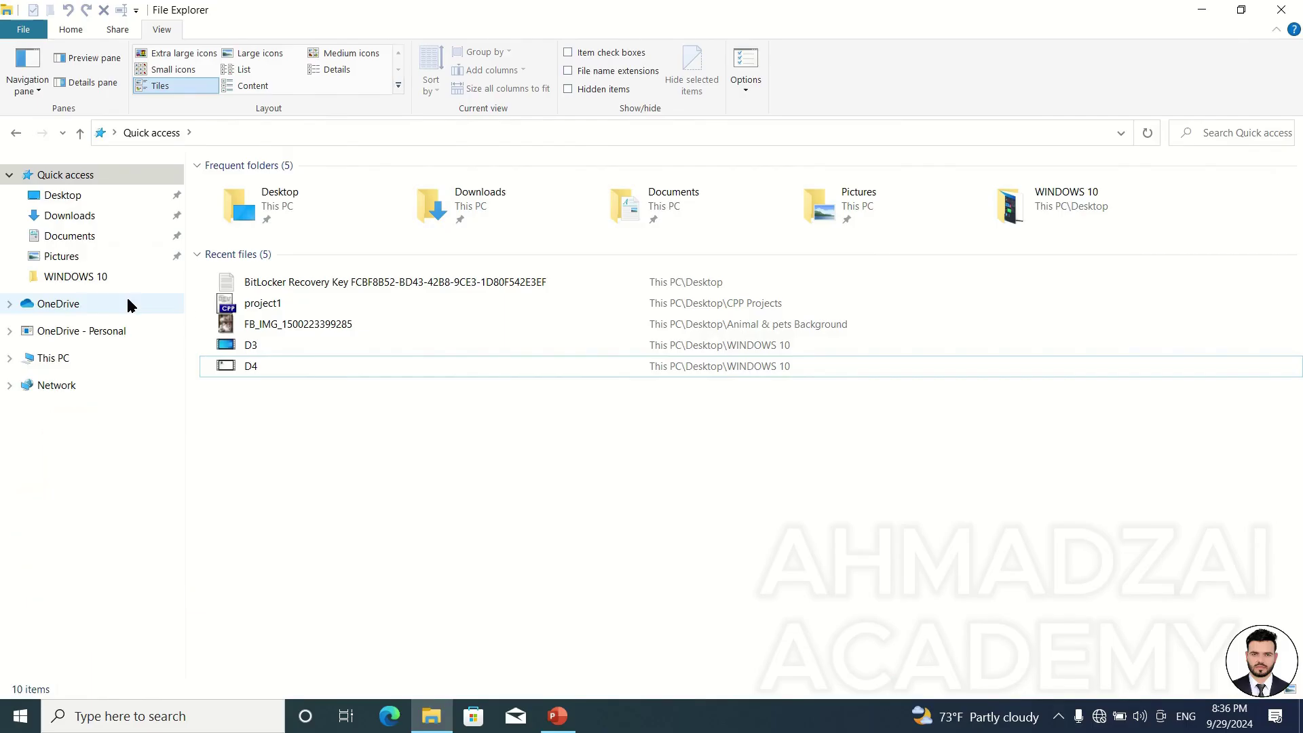
pyautogui.click(34, 87)
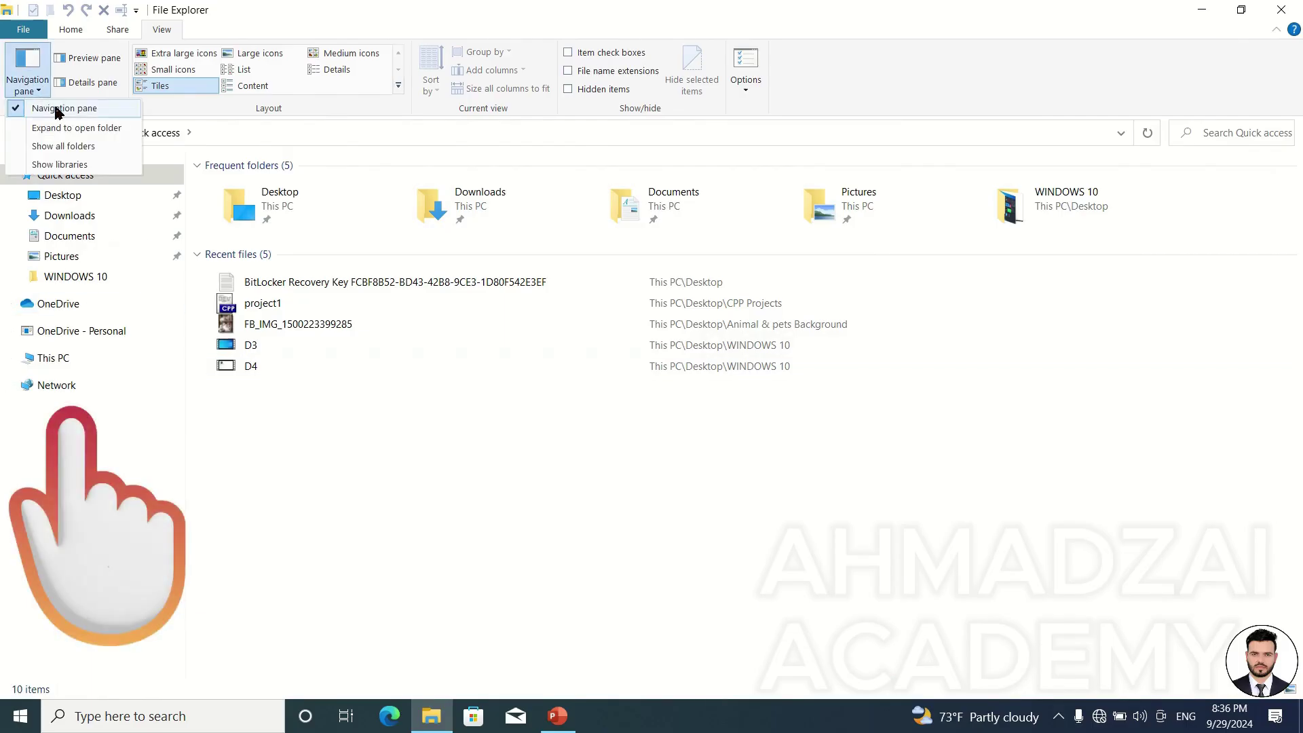
pyautogui.click(58, 108)
pyautogui.click(28, 84)
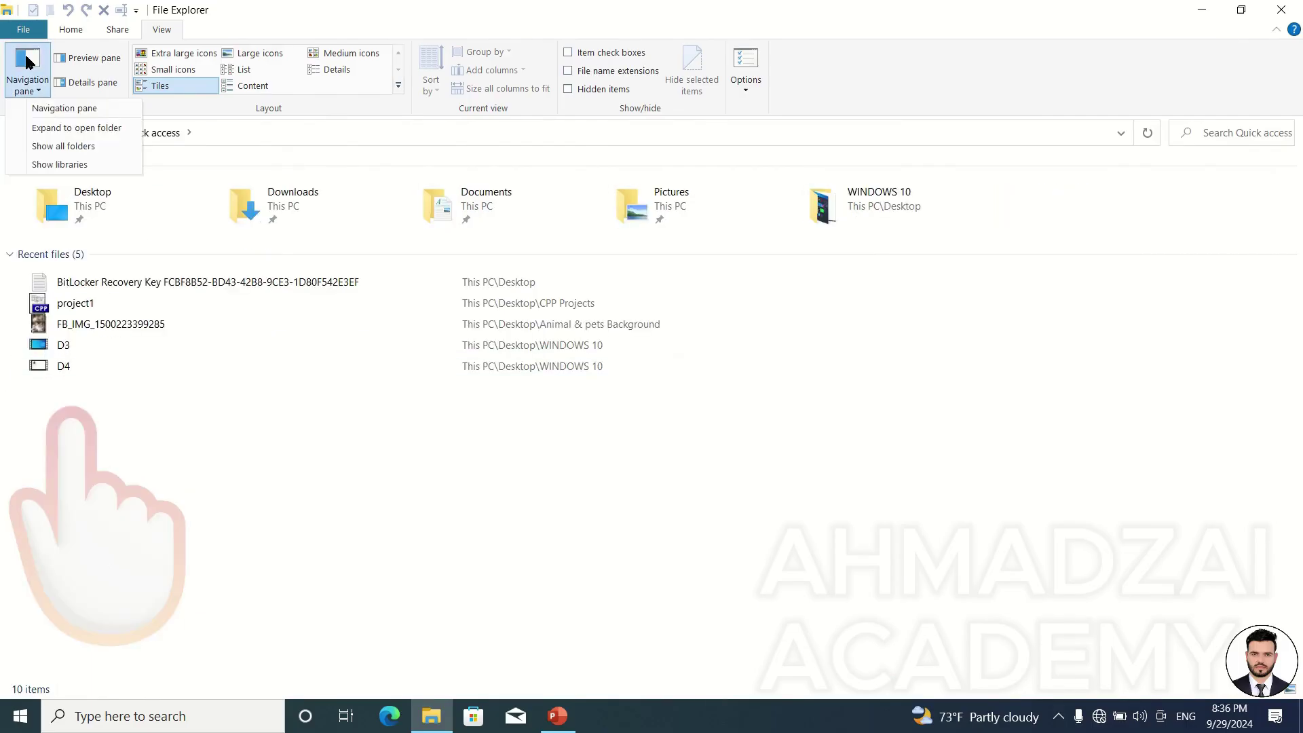
pyautogui.click(40, 108)
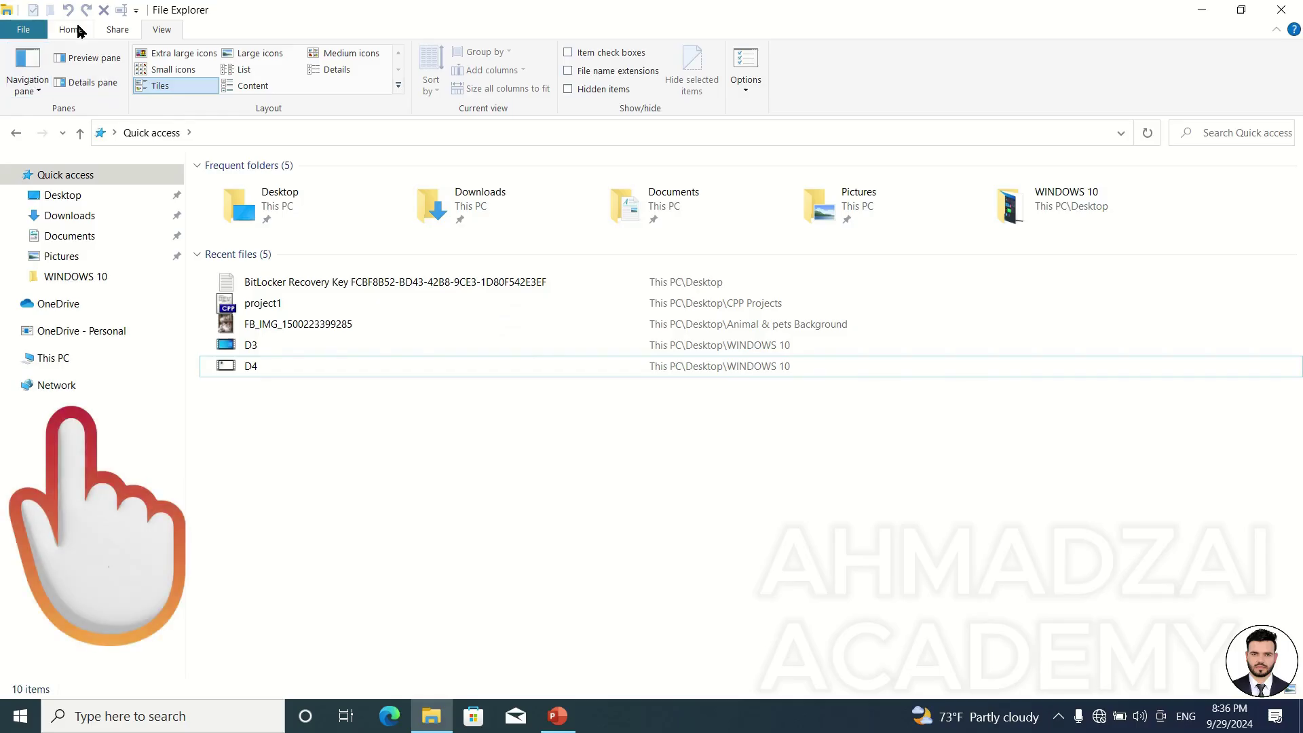
# Narrow the navigation pane slightly and collapse its Quick access group
pyautogui.moveTo(186, 315)
pyautogui.mouseDown()
pyautogui.moveTo(614, 303)
pyautogui.moveTo(179, 324)
pyautogui.mouseUp()
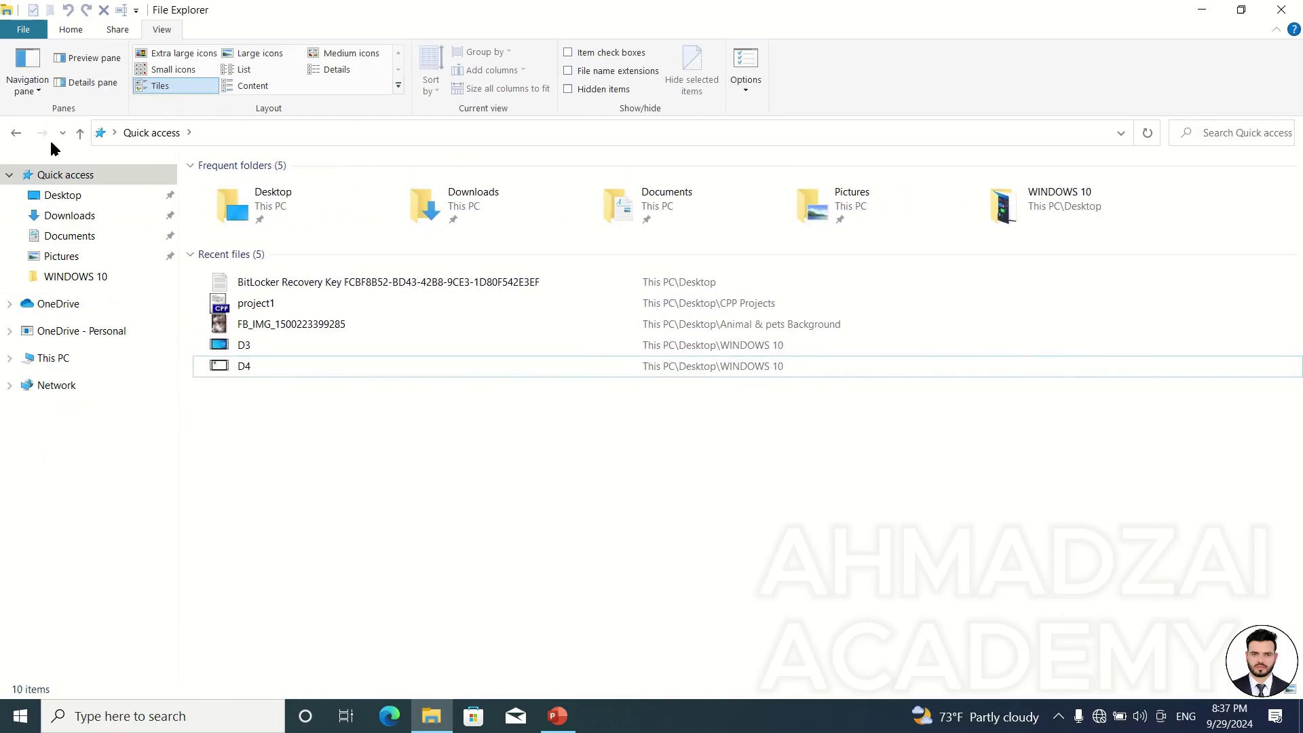
pyautogui.click(10, 175)
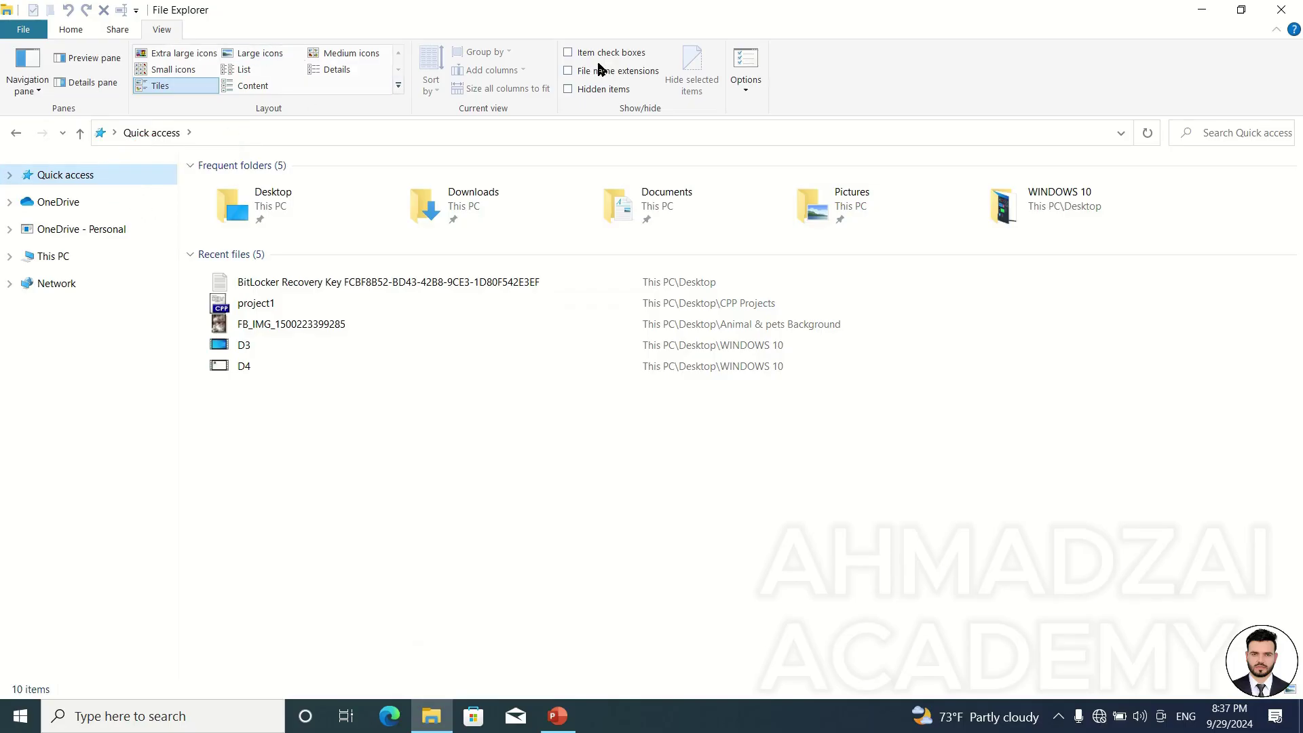
# In Folder Options, set File Explorer to open to This PC, switch the setting back to Quick access, and confirm
pyautogui.click(746, 61)
pyautogui.moveTo(259, 181); pyautogui.dragTo(843, 134)
pyautogui.click(841, 181)
pyautogui.click(842, 212)
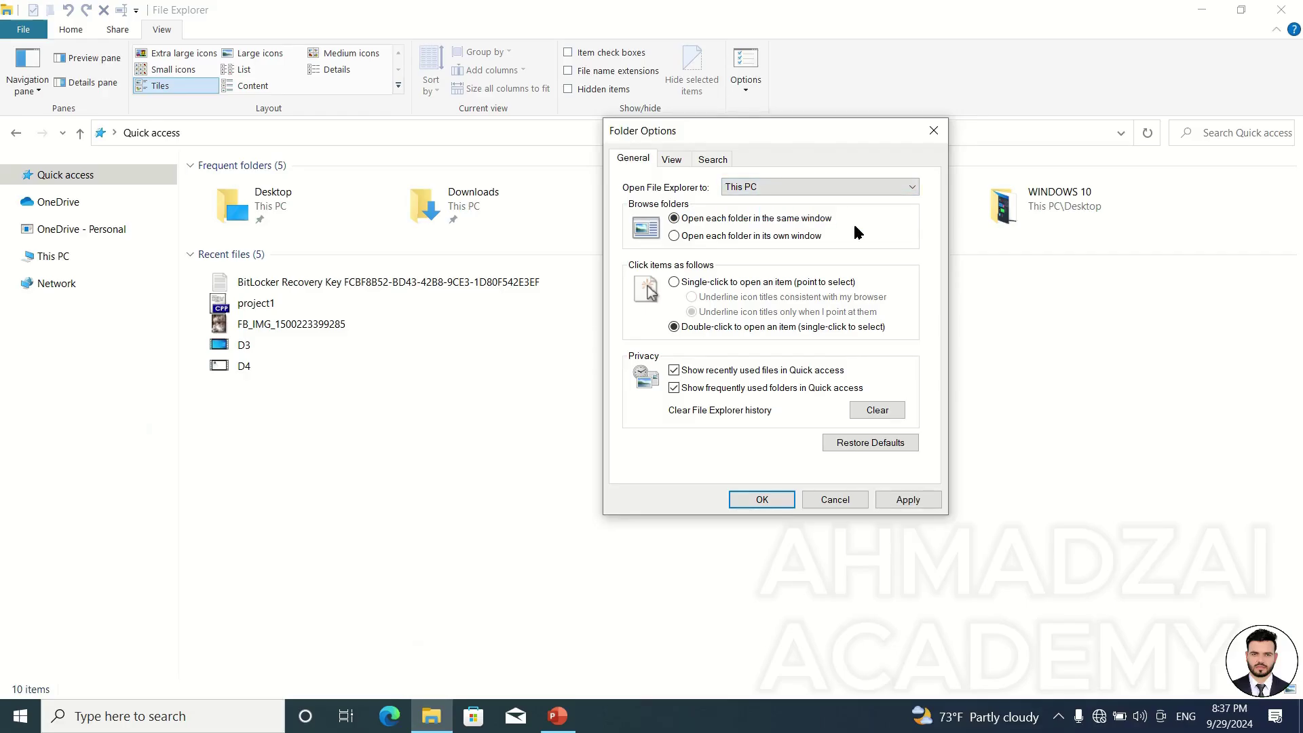
pyautogui.click(849, 186)
pyautogui.click(843, 199)
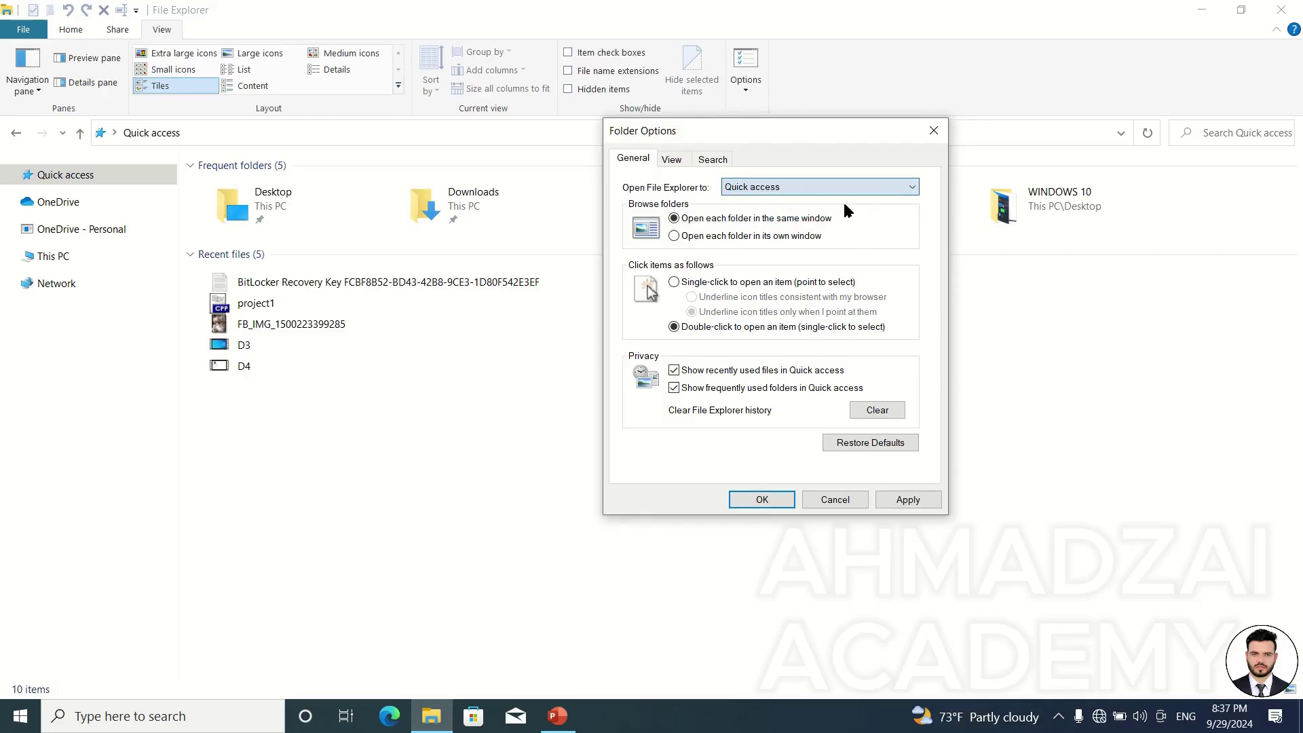
pyautogui.click(763, 500)
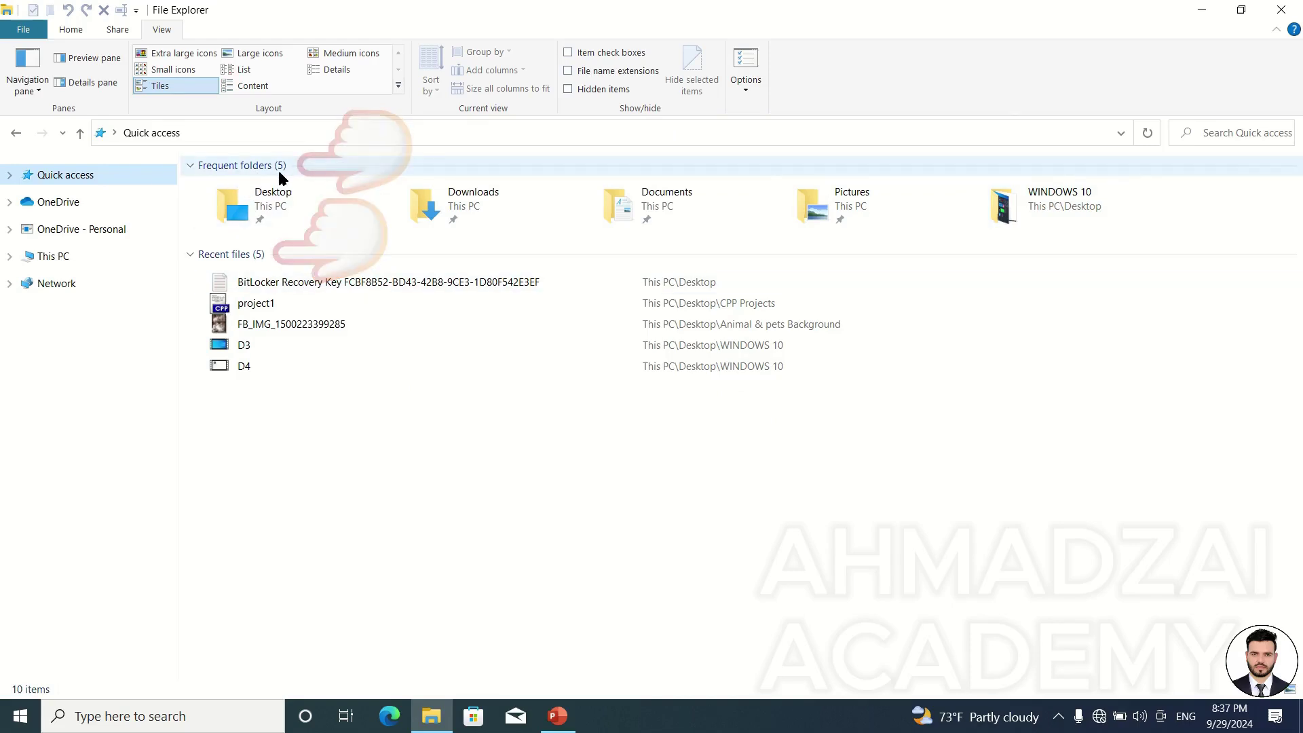
# Expand the Quick access group in the navigation pane and select all folders under Frequent folders
pyautogui.click(9, 176)
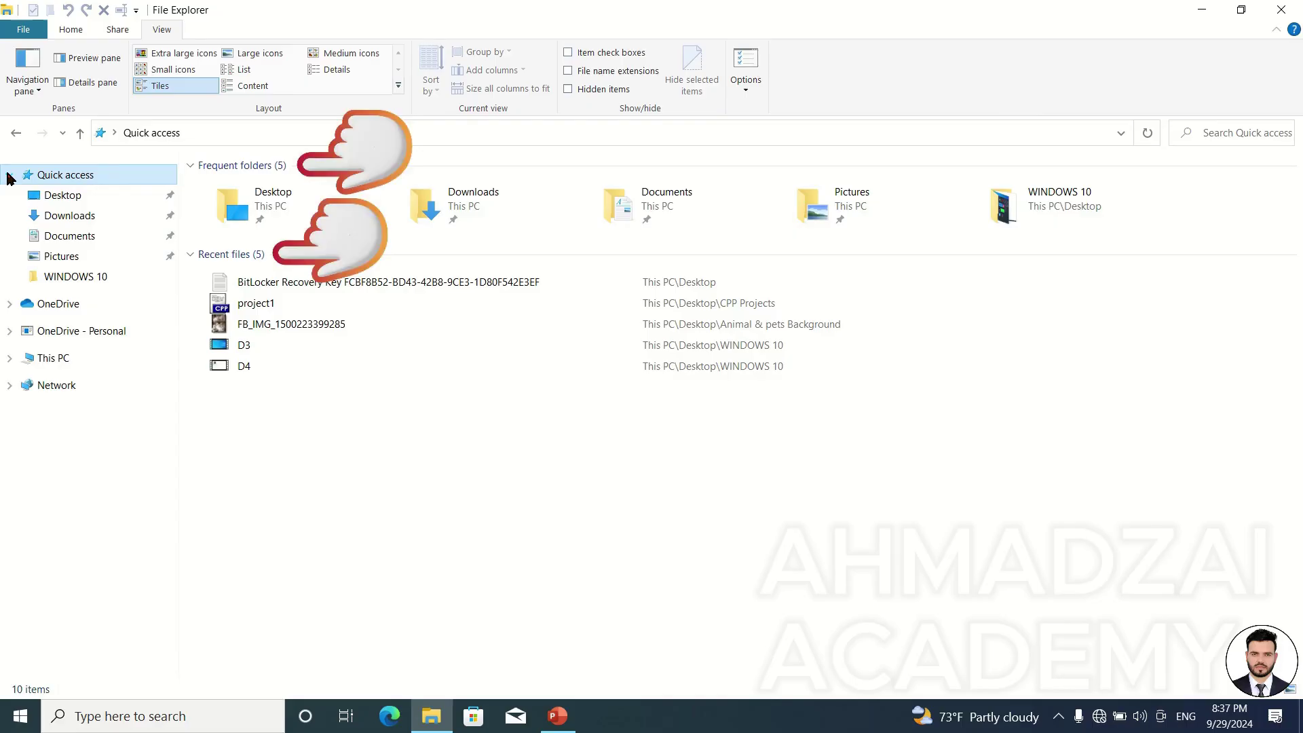
pyautogui.moveTo(1234, 195); pyautogui.dragTo(203, 197)
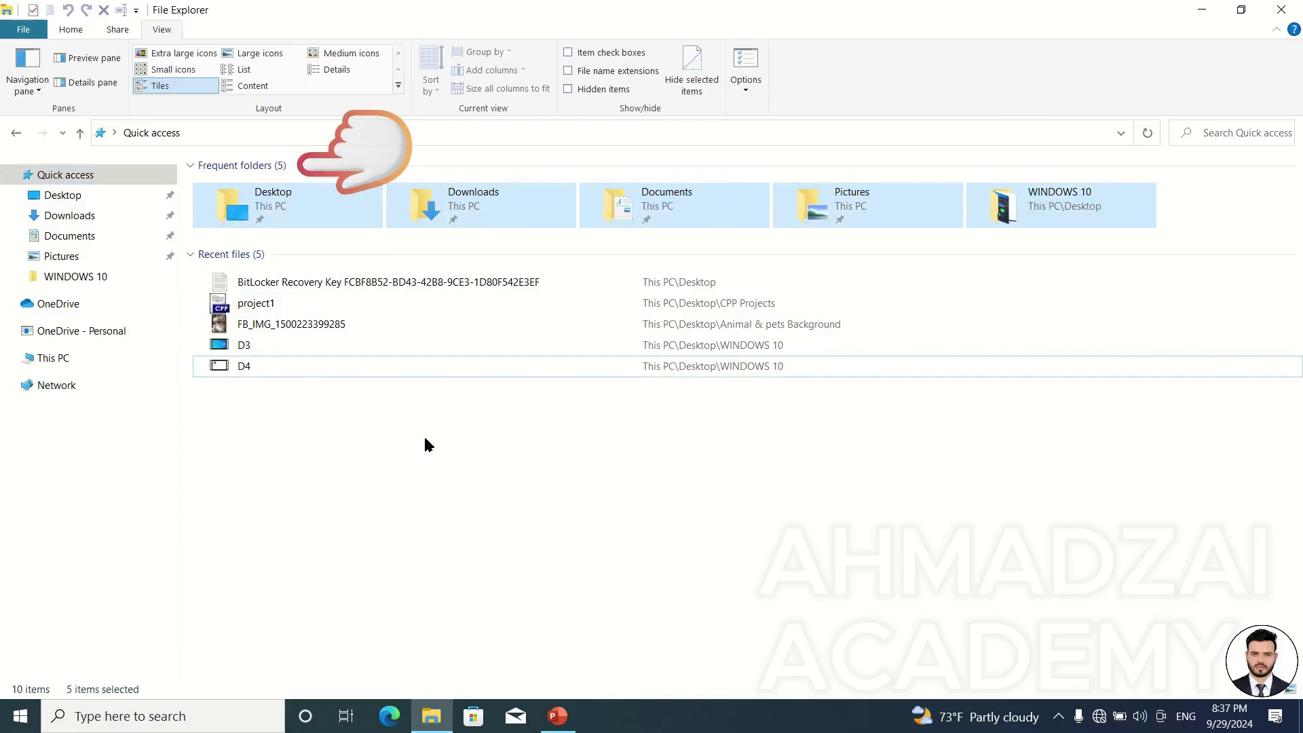
# Clear the folder selection, select items under Recent files, and clear that selection too
pyautogui.click(433, 454)
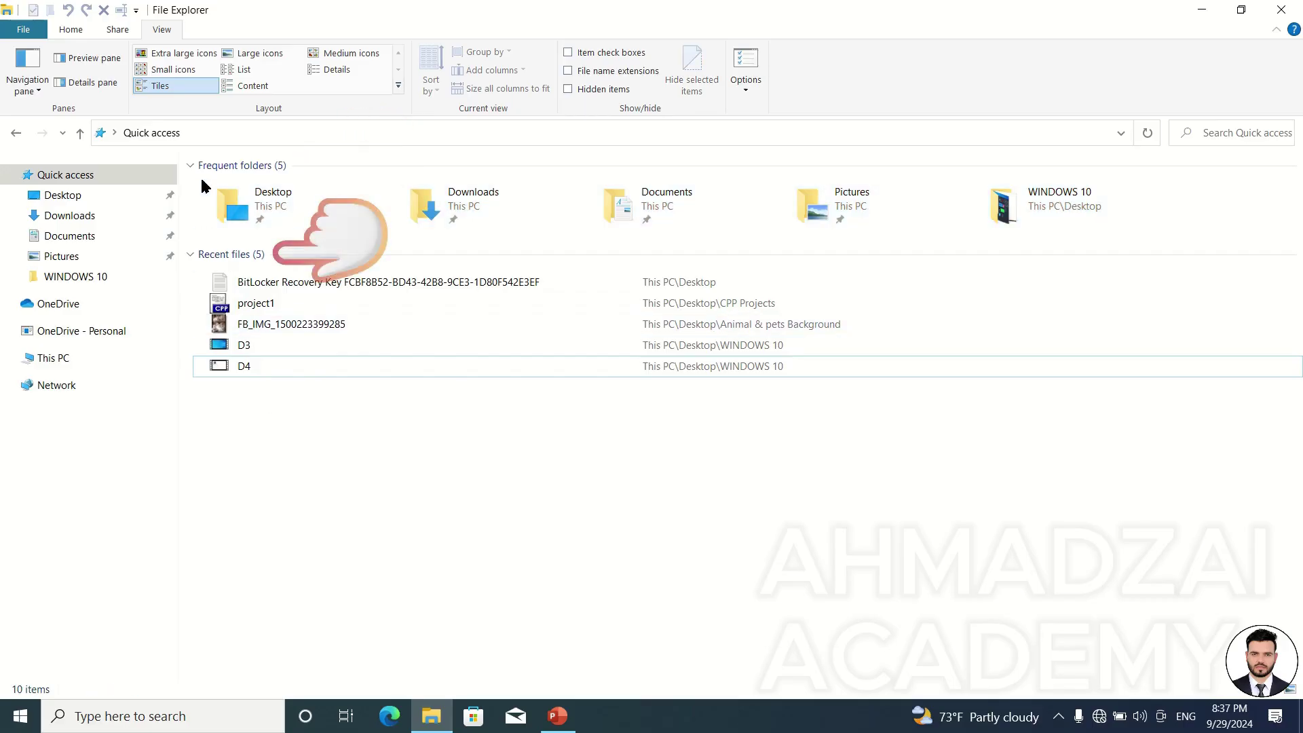
pyautogui.moveTo(336, 455); pyautogui.dragTo(246, 278)
pyautogui.click(277, 440)
# Collapse the Frequent folders and Recent files groups in Quick access and expand both again
pyautogui.click(192, 167)
pyautogui.click(192, 188)
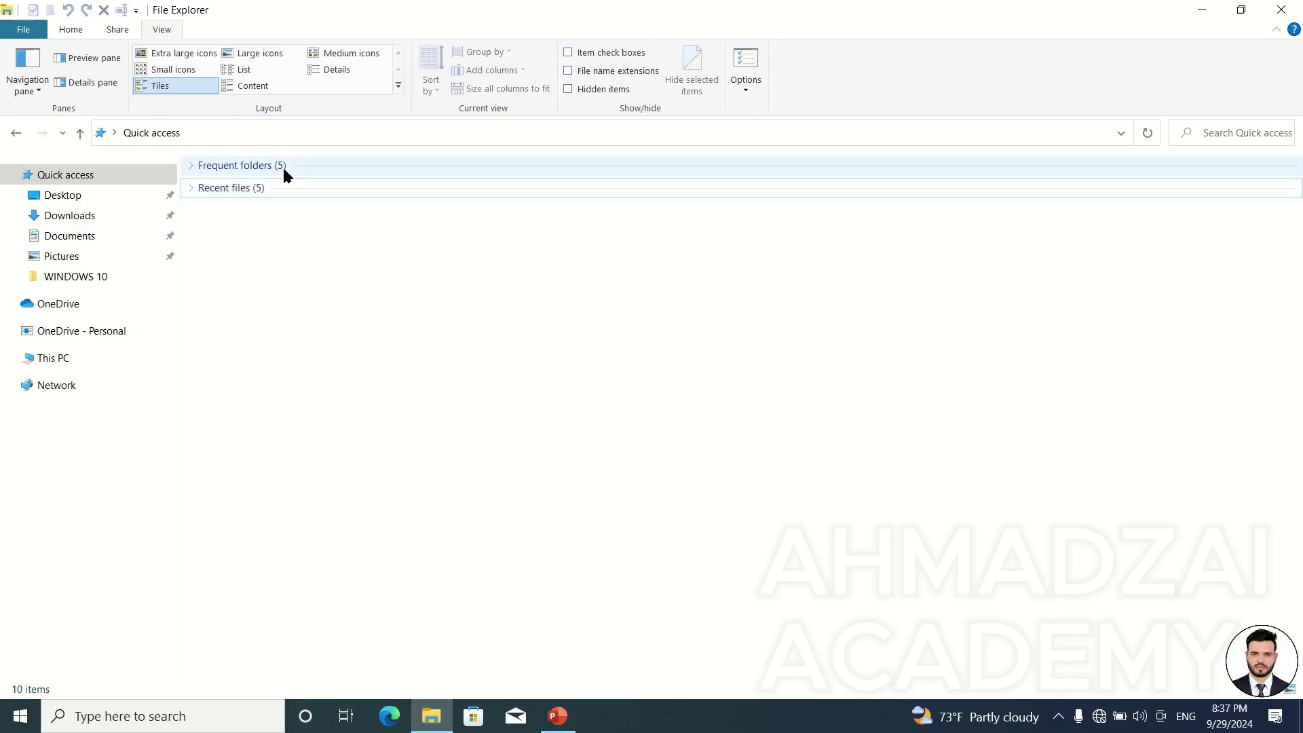
pyautogui.click(190, 167)
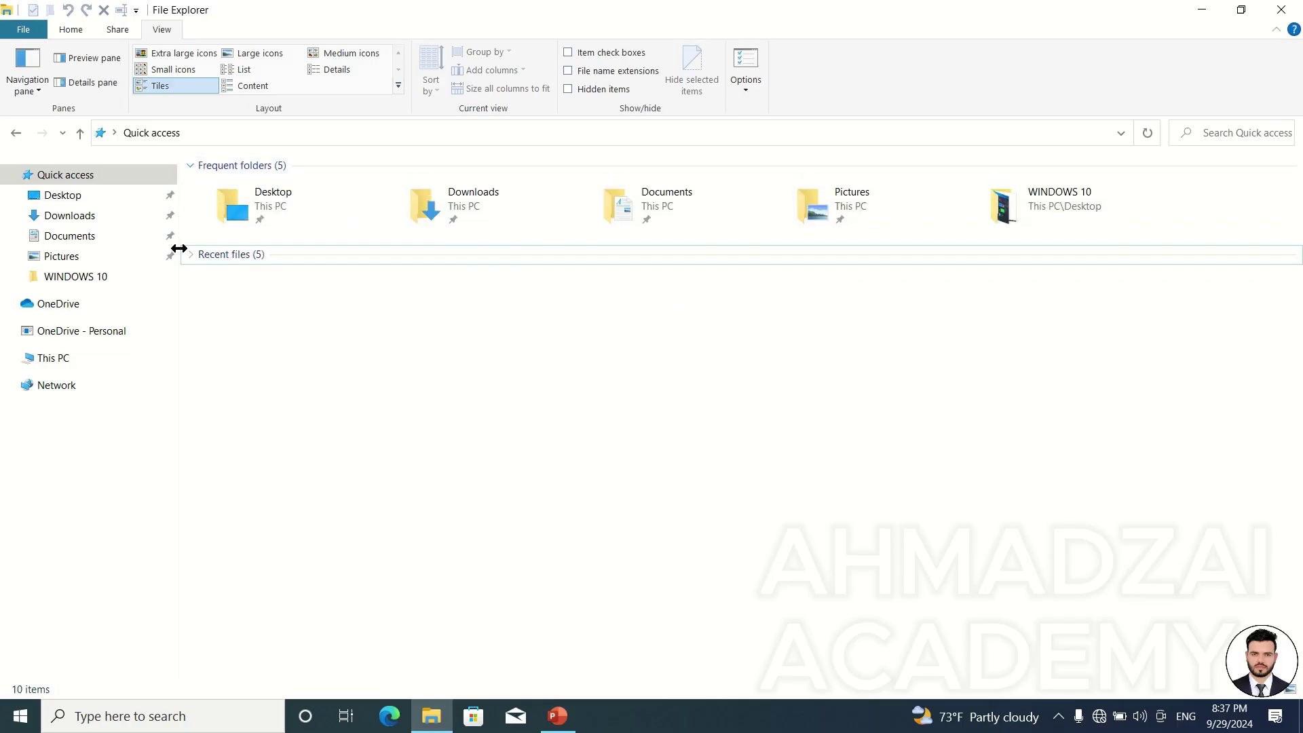
pyautogui.click(189, 257)
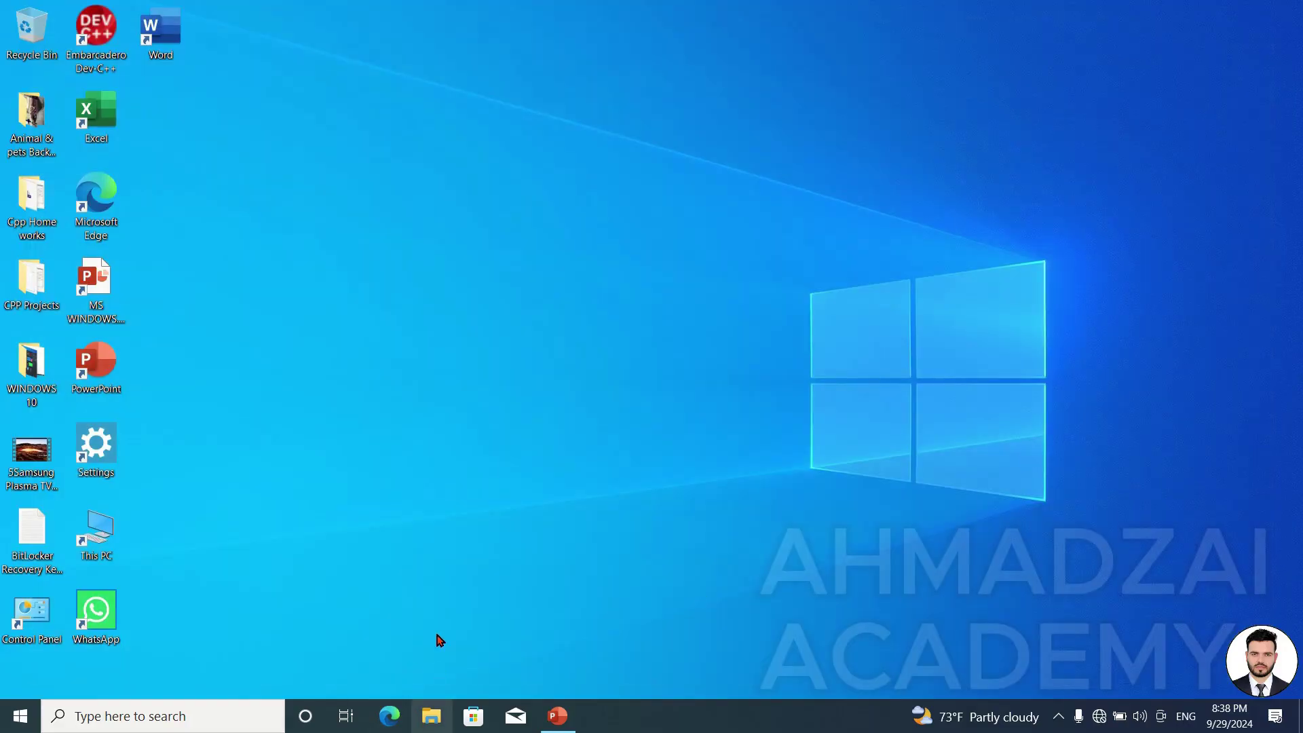
# Open a File Explorer window from the desktop and collapse the Quick access group in the navigation pane
pyautogui.rightClick(432, 716)
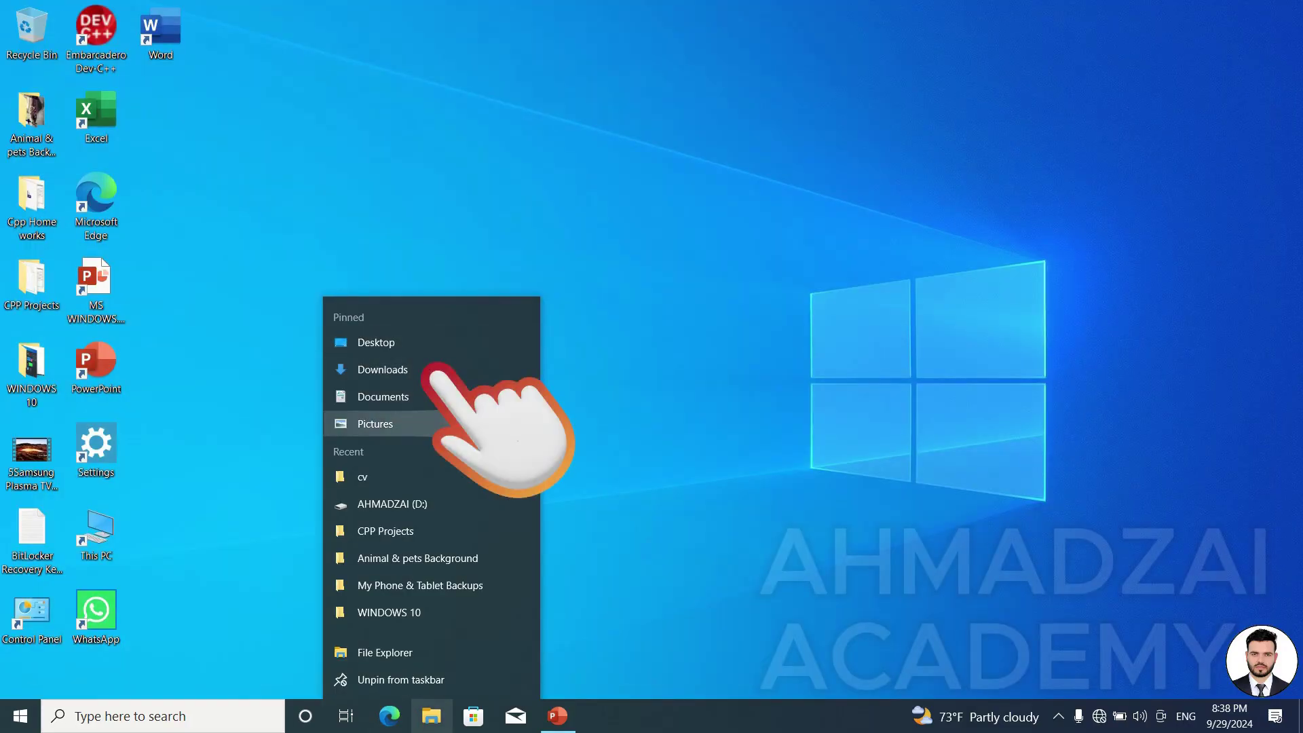
pyautogui.click(436, 652)
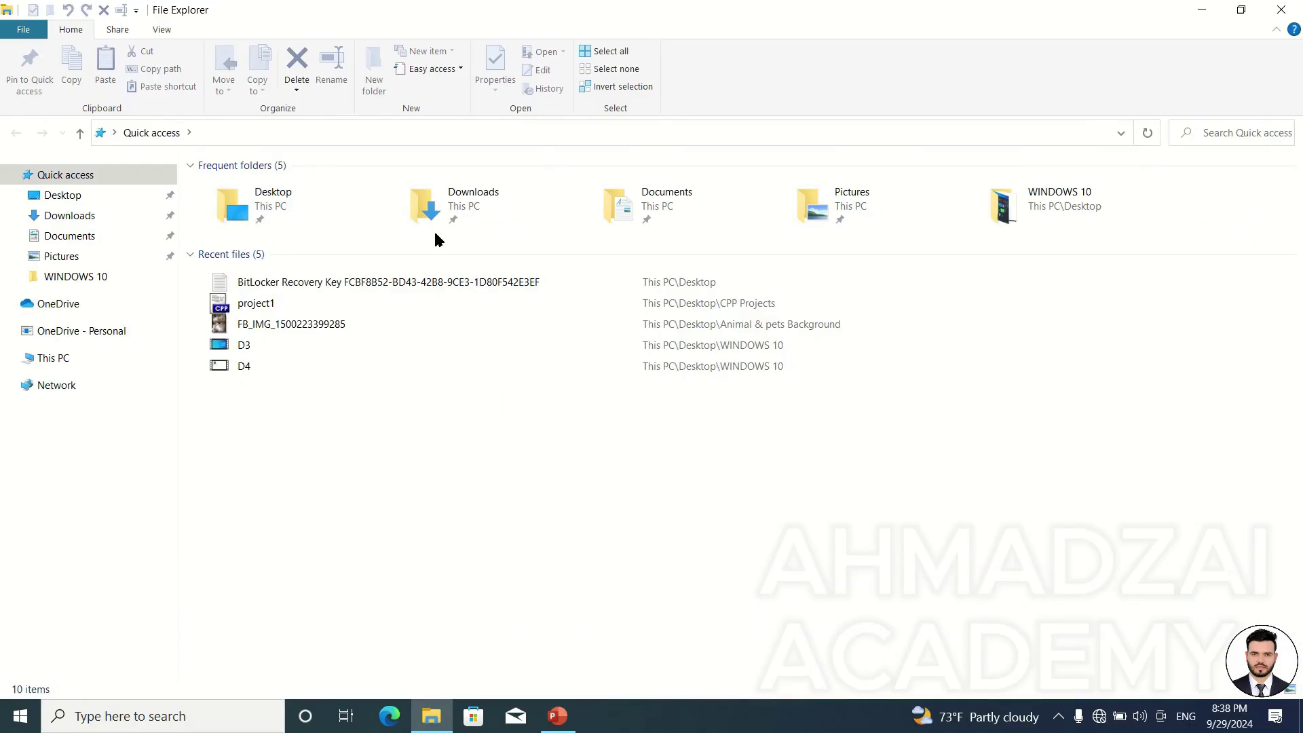
pyautogui.click(11, 175)
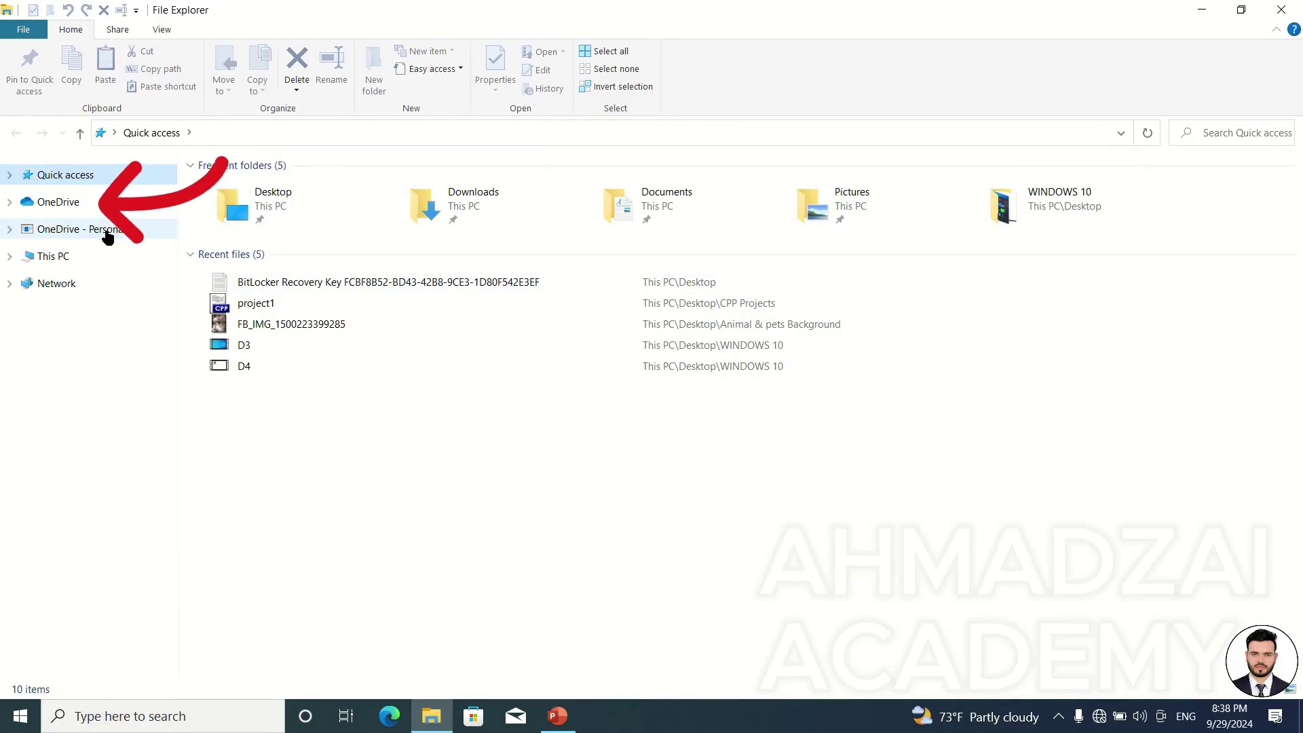
# View the OneDrive and This PC locations, dismissing the OneDrive setup dialog, and close the window
pyautogui.click(57, 201)
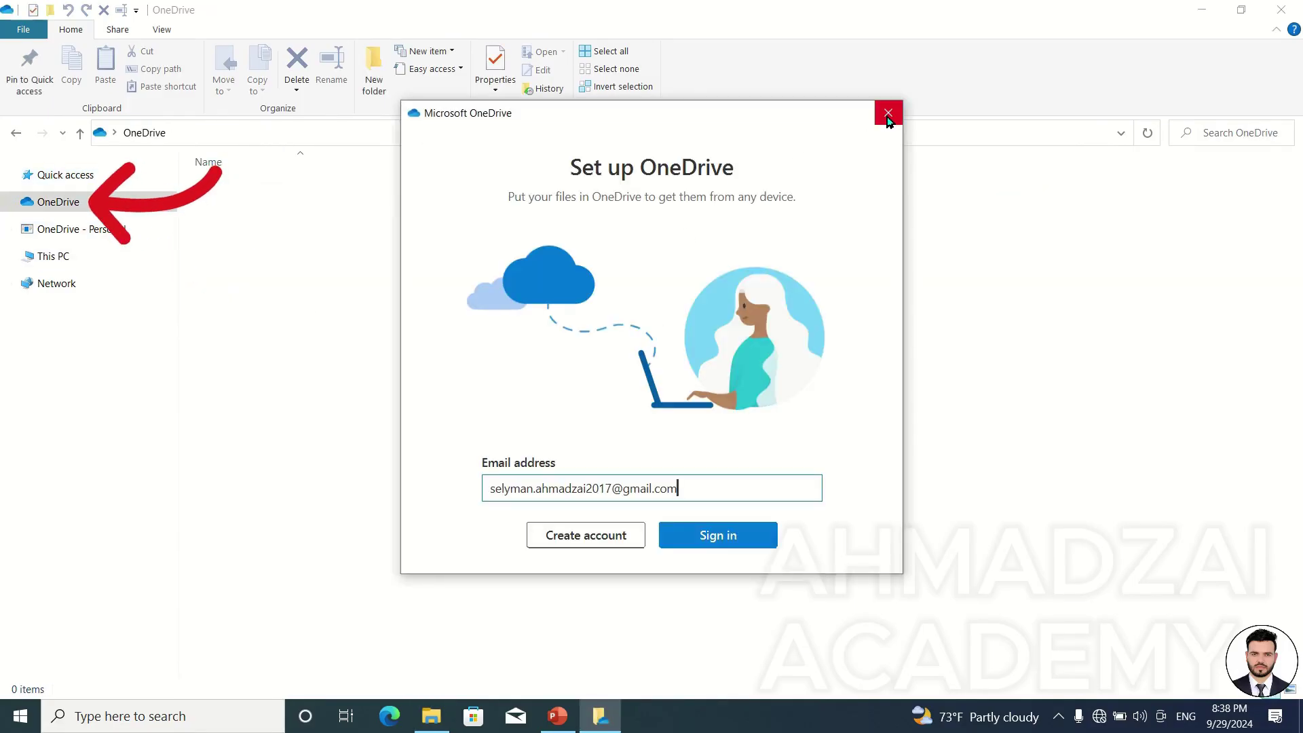
pyautogui.click(888, 115)
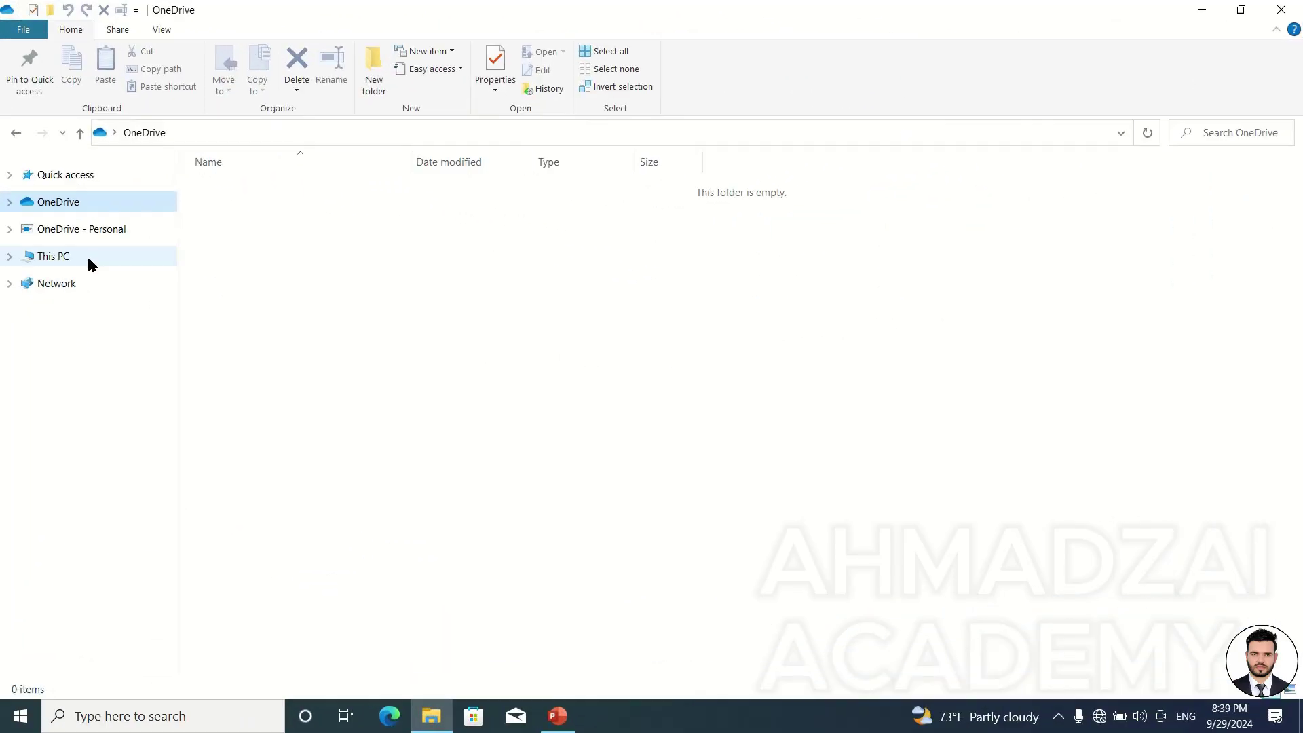
pyautogui.click(87, 258)
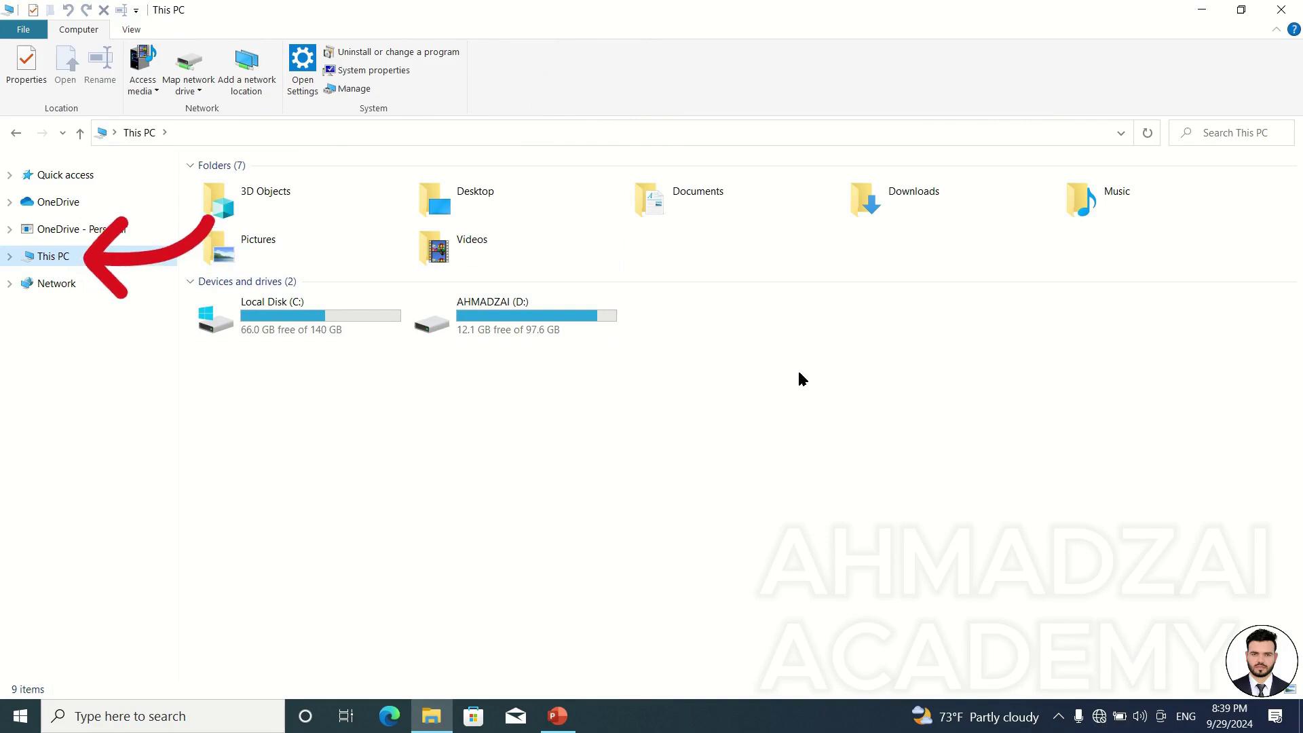
pyautogui.click(1282, 9)
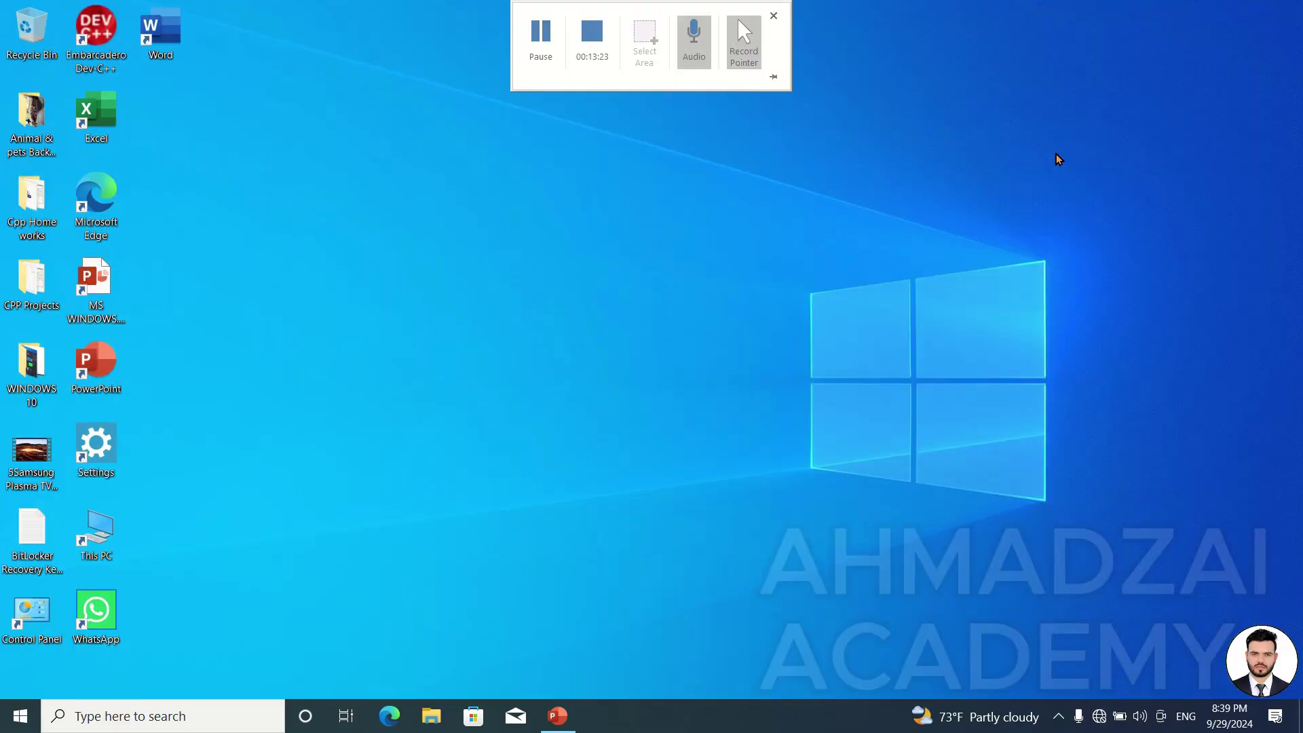
# Open File Explorer, expand This PC in the navigation pane, and view the Documents and Pictures folders
pyautogui.click(438, 725)
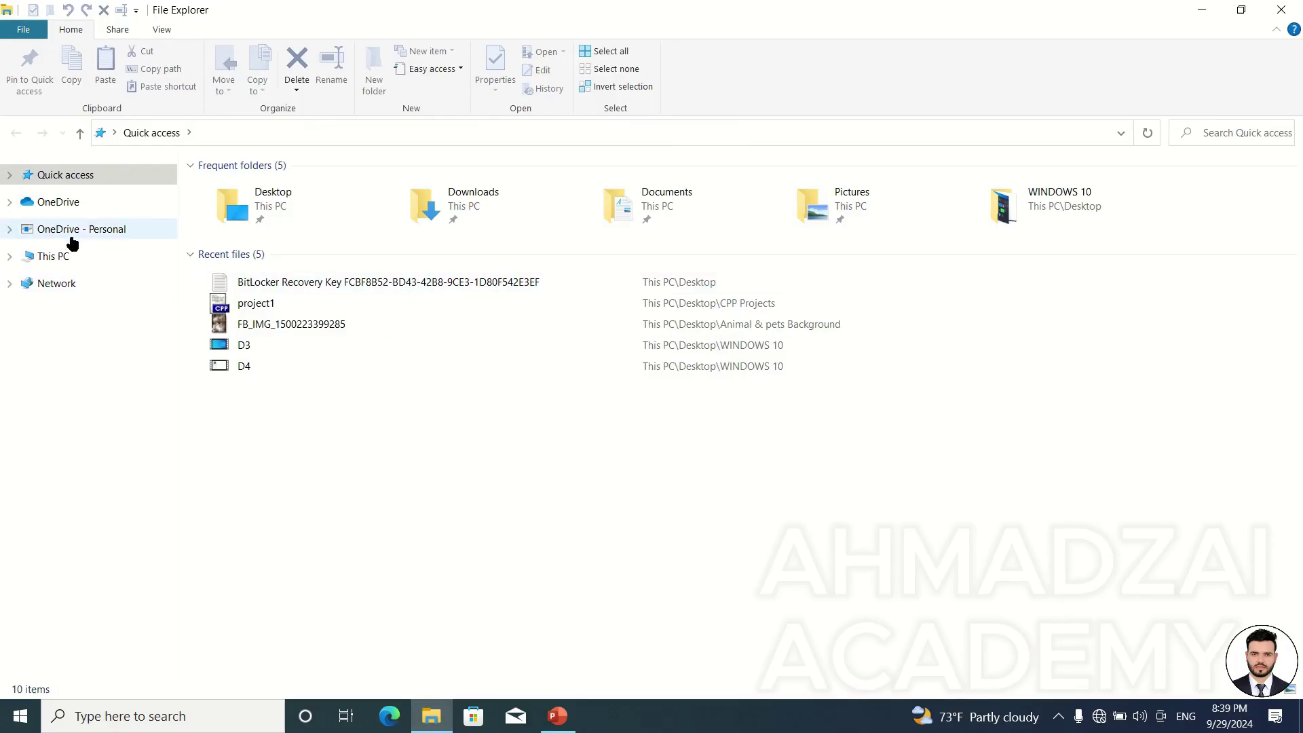
pyautogui.click(10, 257)
pyautogui.click(68, 317)
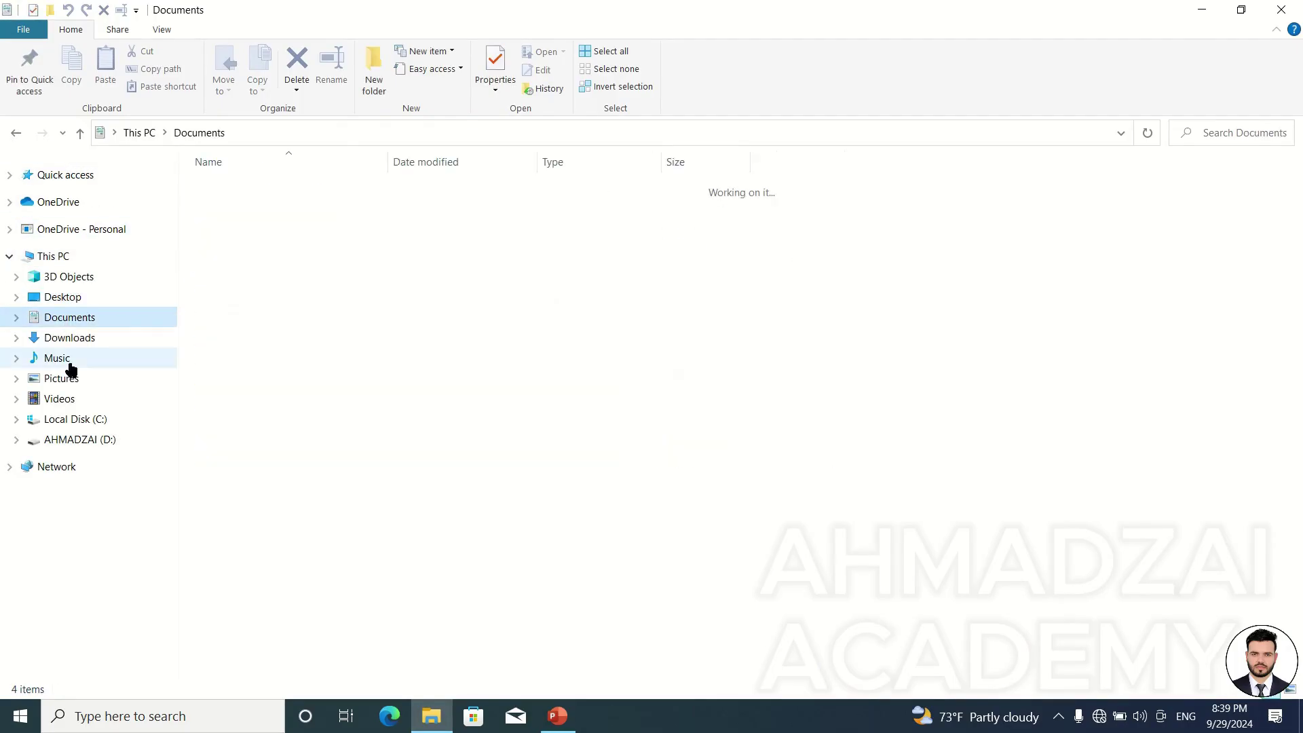
pyautogui.click(62, 378)
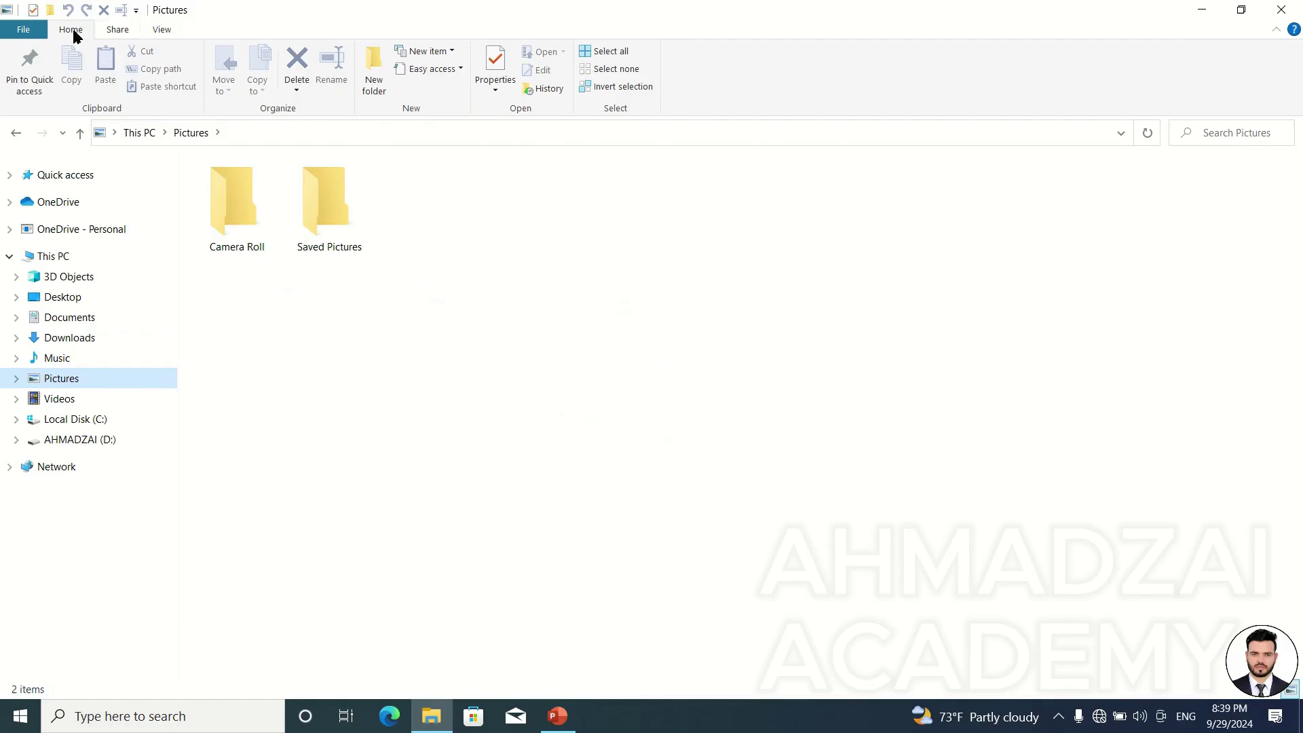
# Review the Share, View and Home ribbon commands for Pictures, and check the Downloads and Pictures folders again
pyautogui.click(121, 29)
pyautogui.click(159, 29)
pyautogui.click(69, 30)
pyautogui.click(83, 337)
pyautogui.click(87, 378)
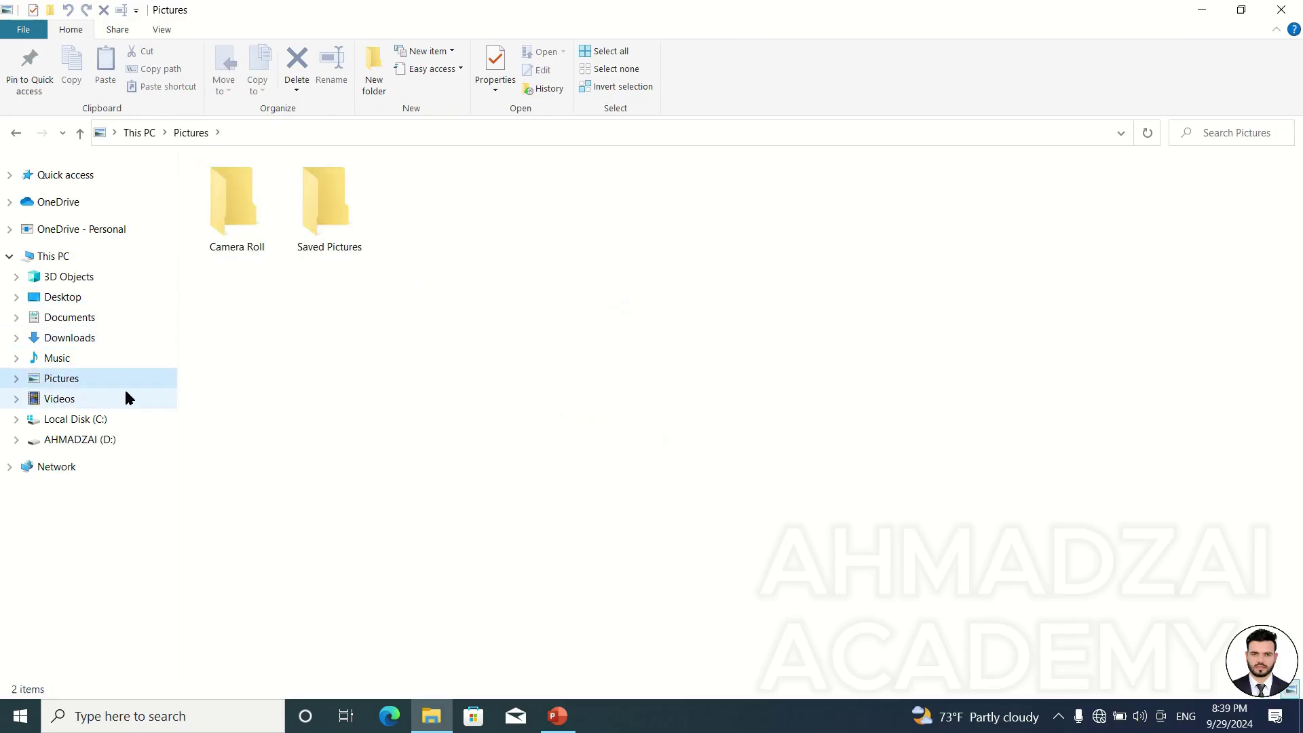
# Display the Drive Tools commands for the D: drive in This PC, deselect the drive, and return to the desktop
pyautogui.click(70, 256)
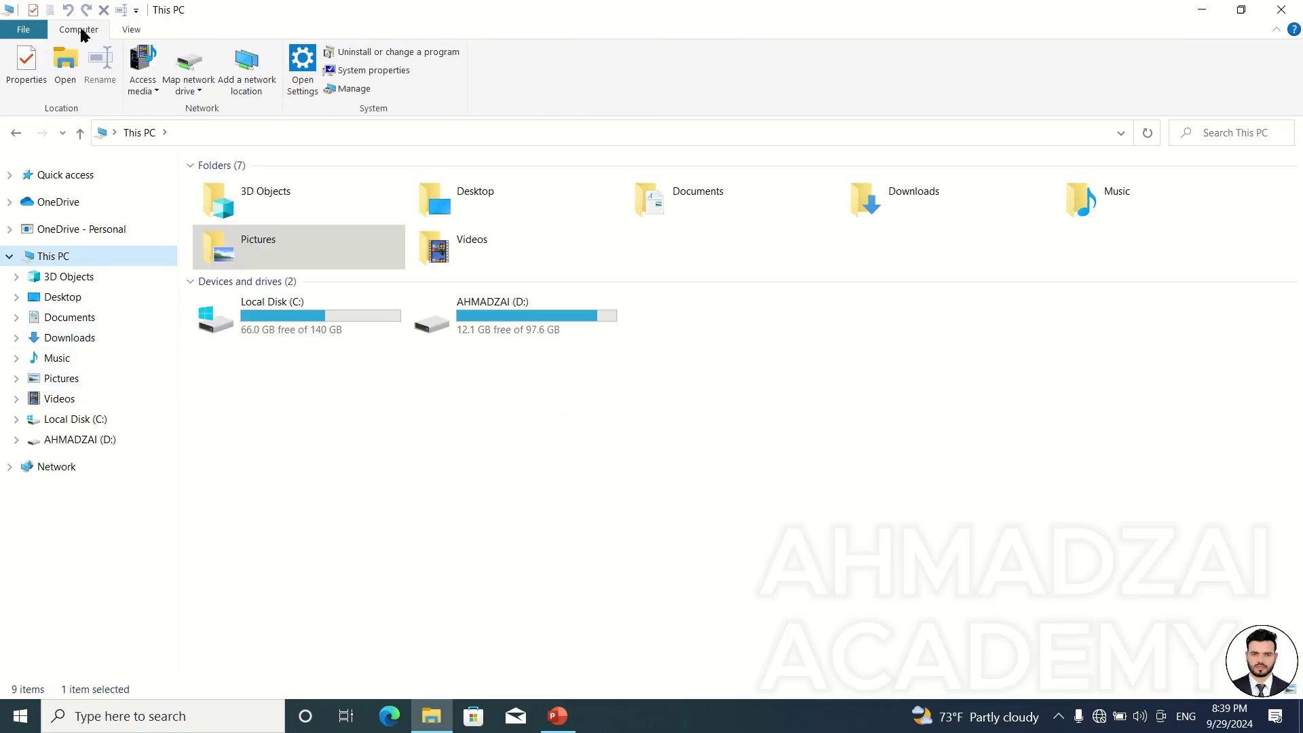
pyautogui.click(483, 320)
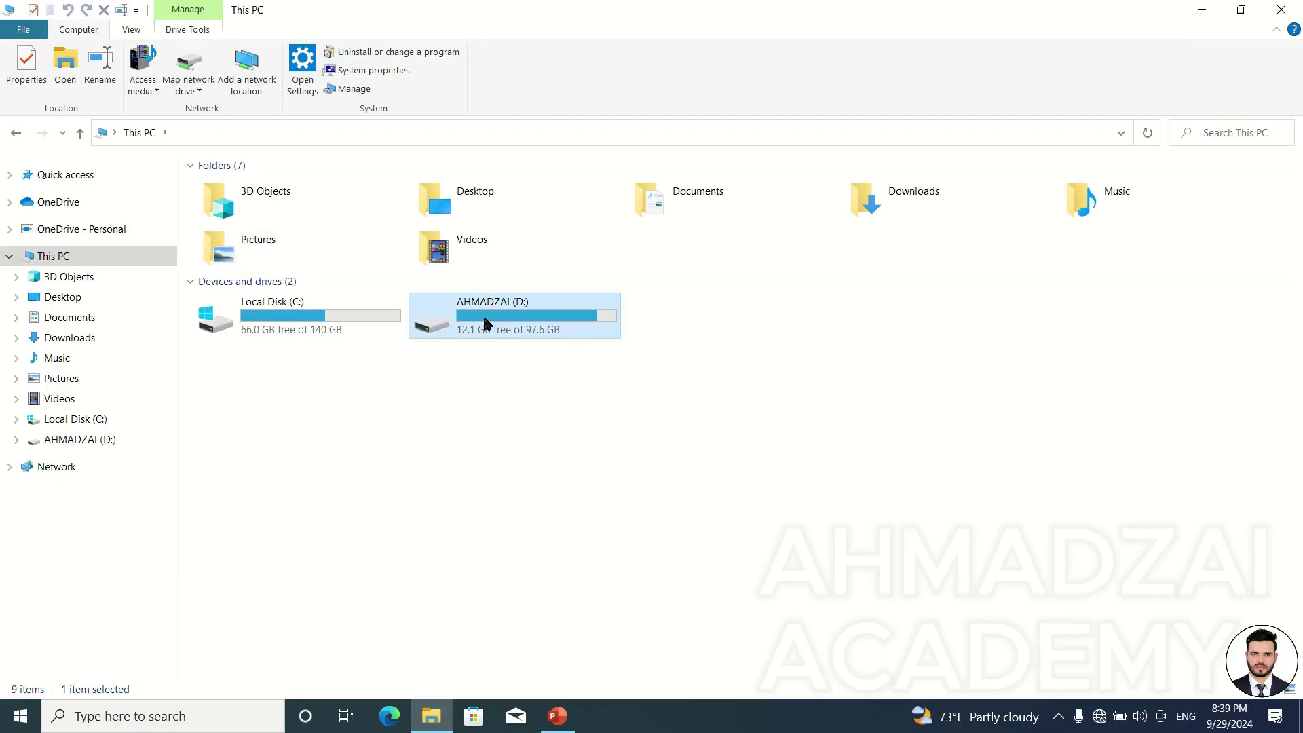
pyautogui.click(204, 30)
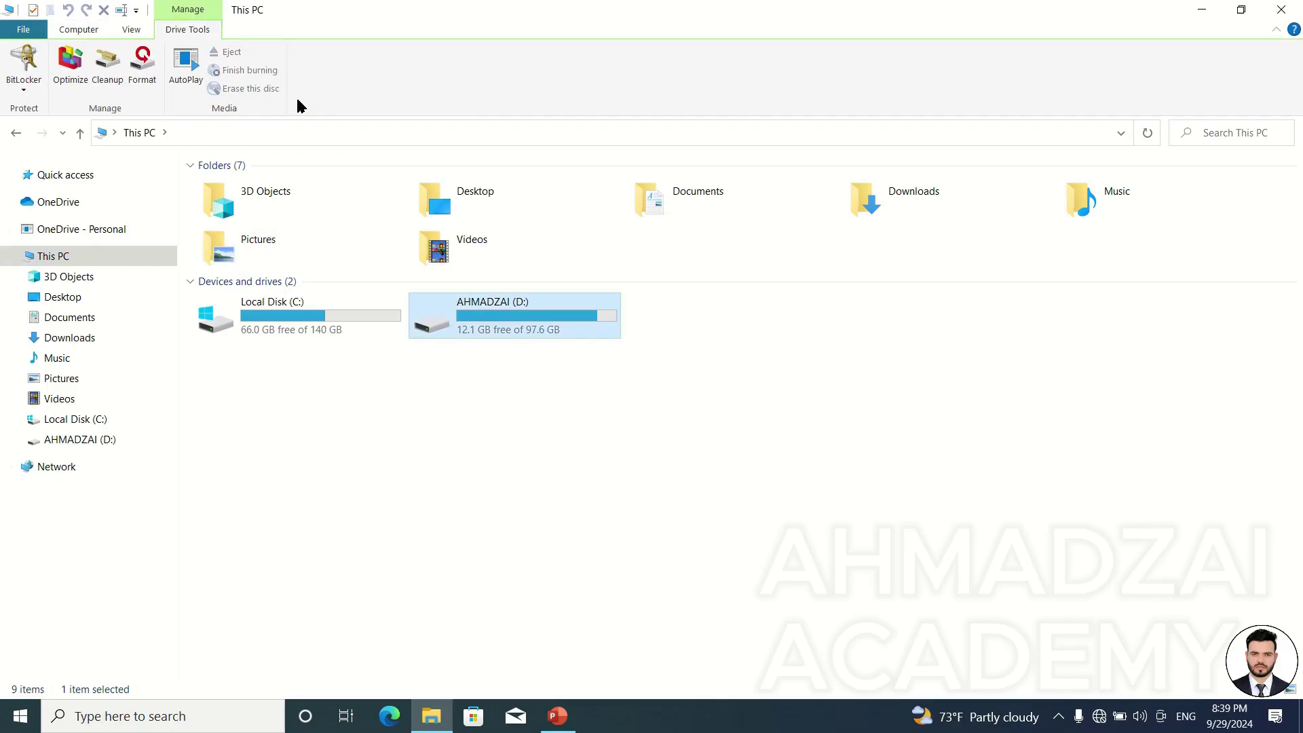
pyautogui.click(995, 326)
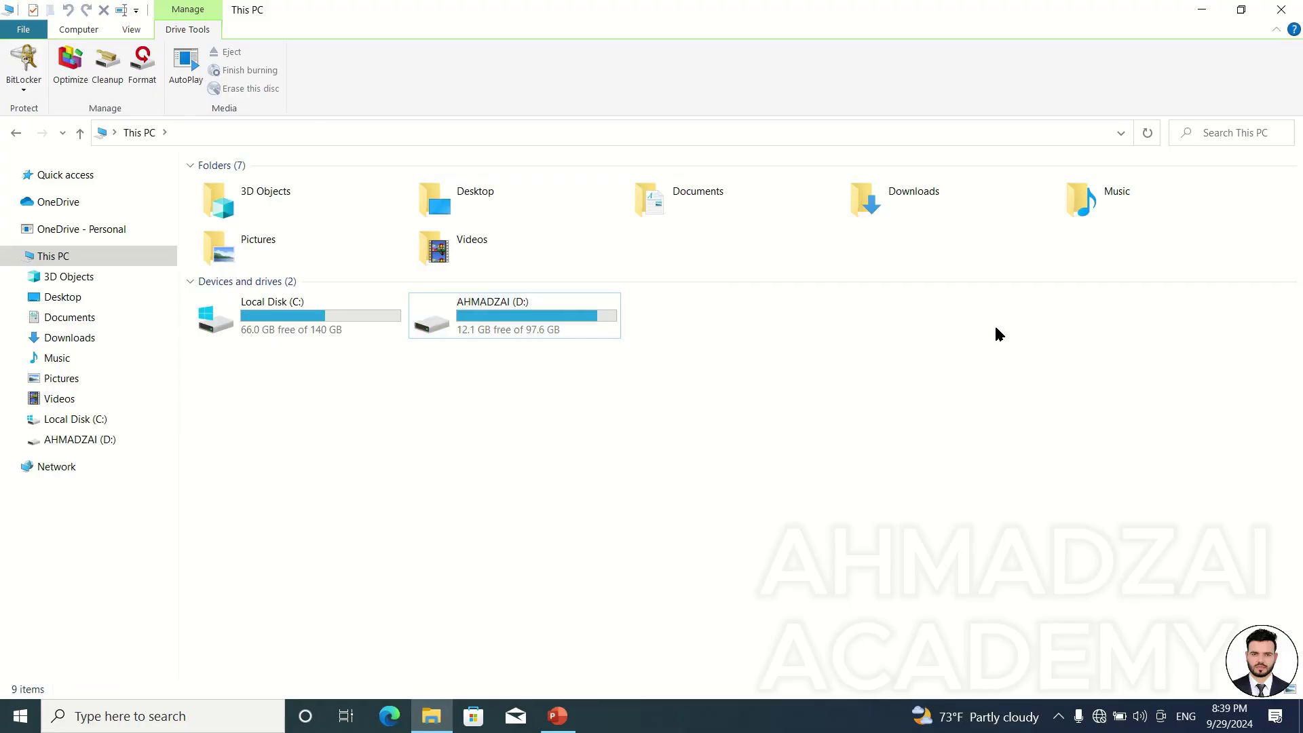
pyautogui.press('super+d')
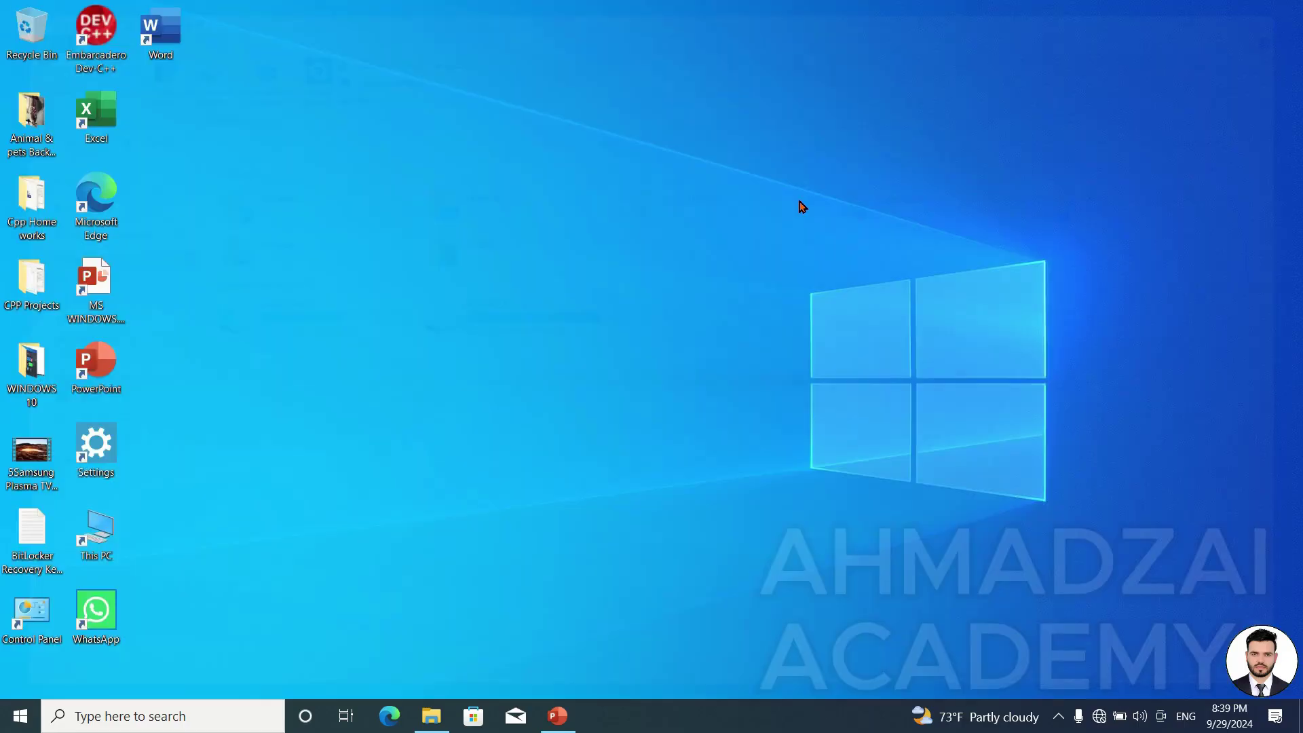
# Open This PC from its desktop shortcut and show the Drive Tools commands for the D: drive
pyautogui.doubleClick(98, 542)
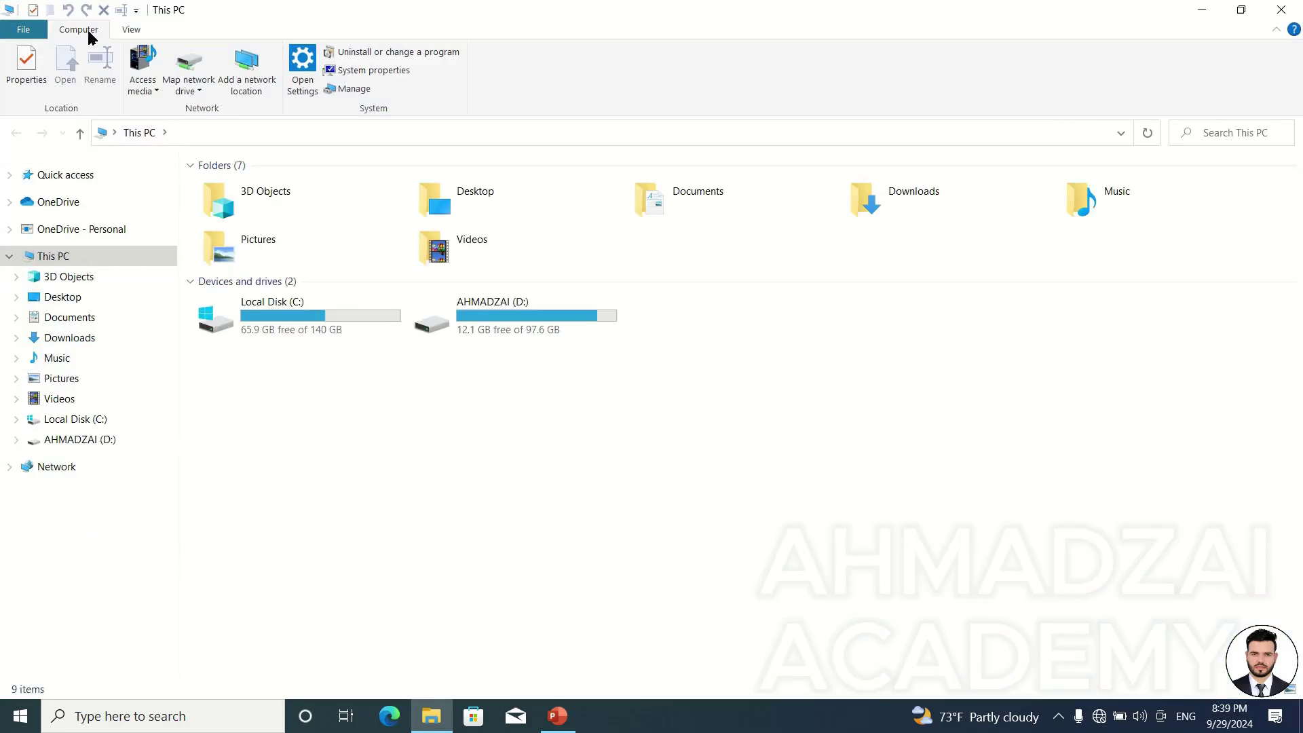
pyautogui.click(457, 299)
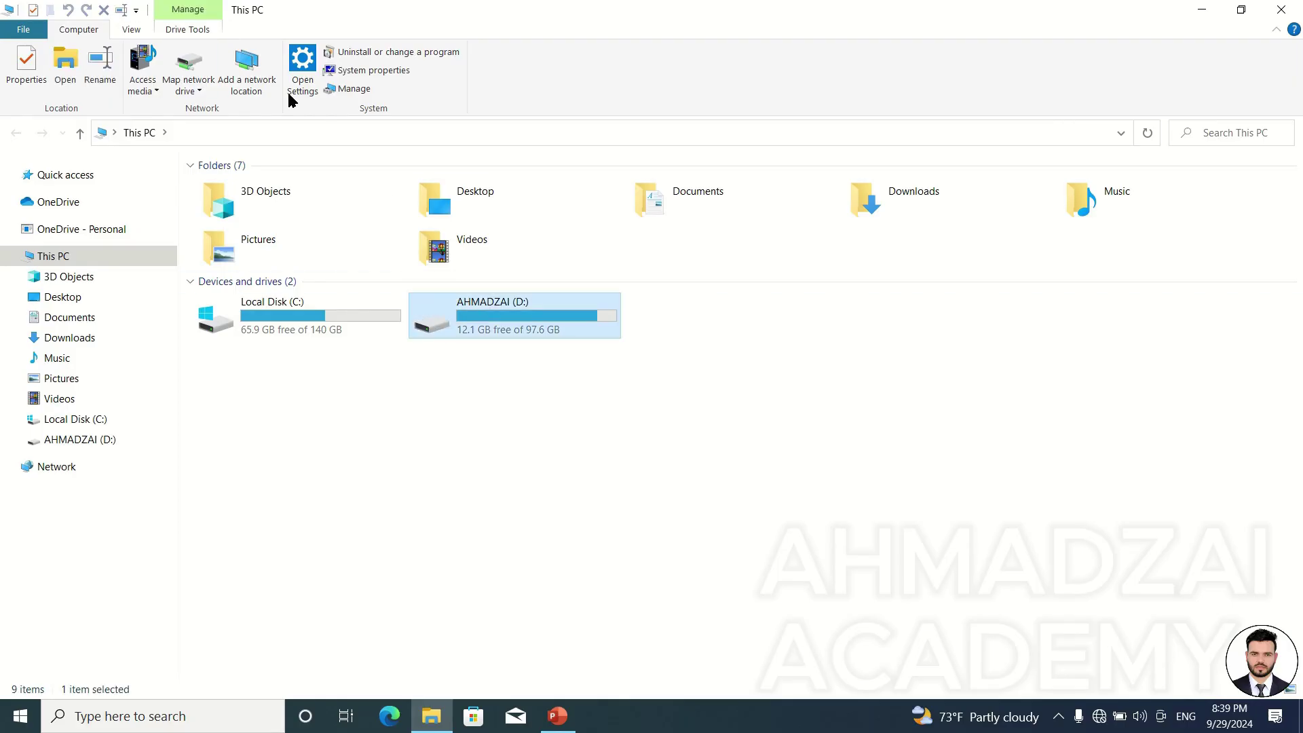
pyautogui.click(197, 31)
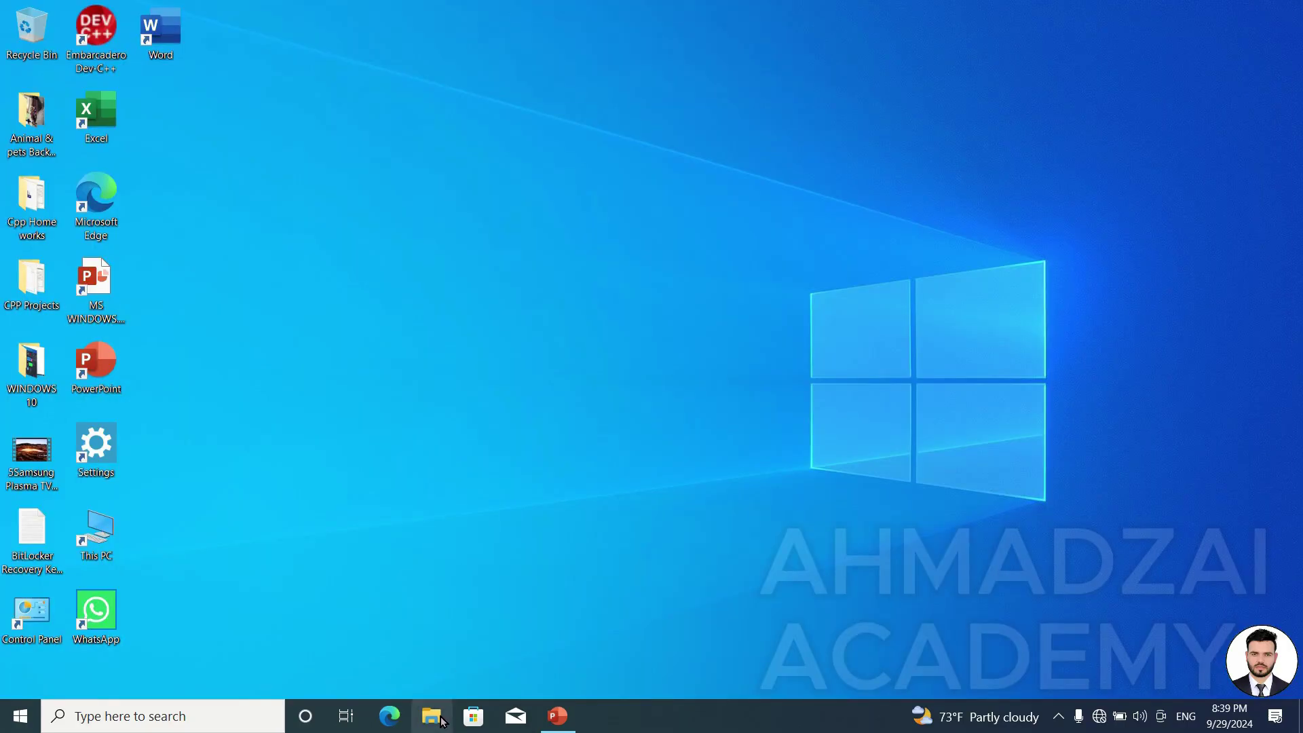
# Open File Explorer, view the Network location, dismissing the network discovery message, and return to Quick access
pyautogui.click(441, 719)
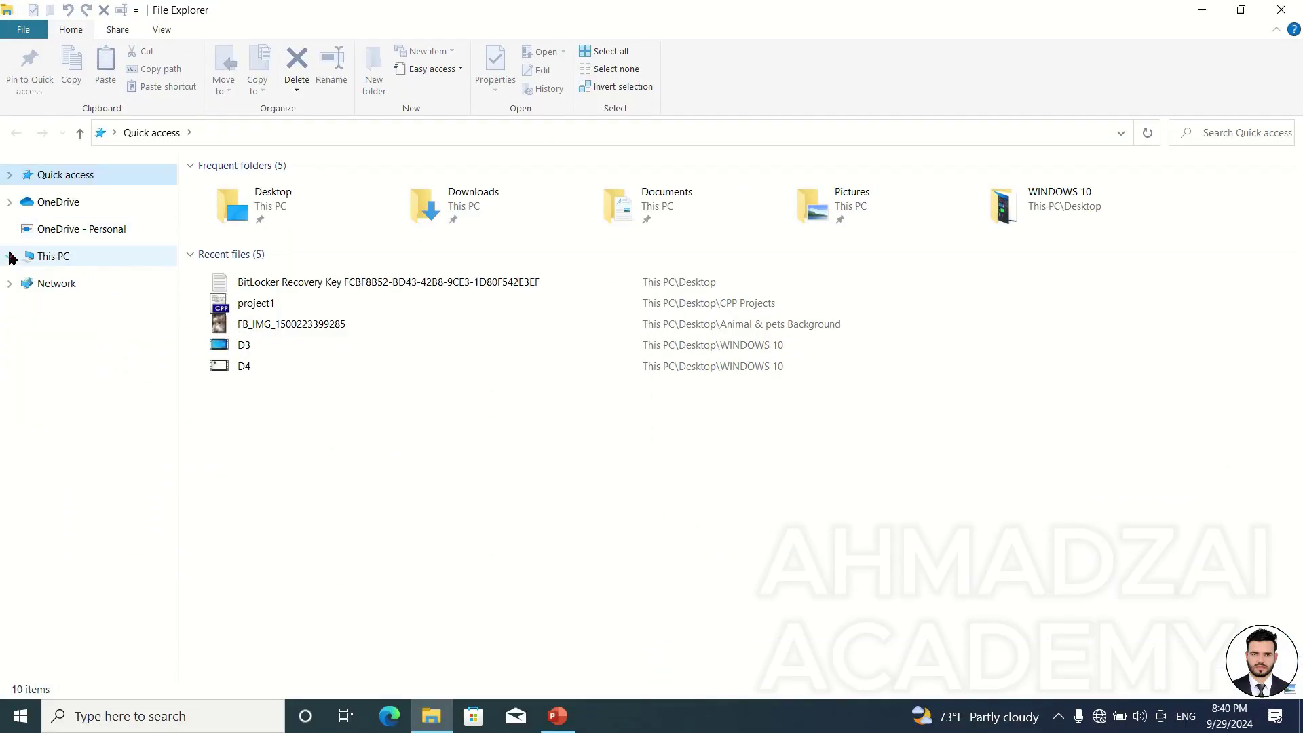
pyautogui.click(60, 284)
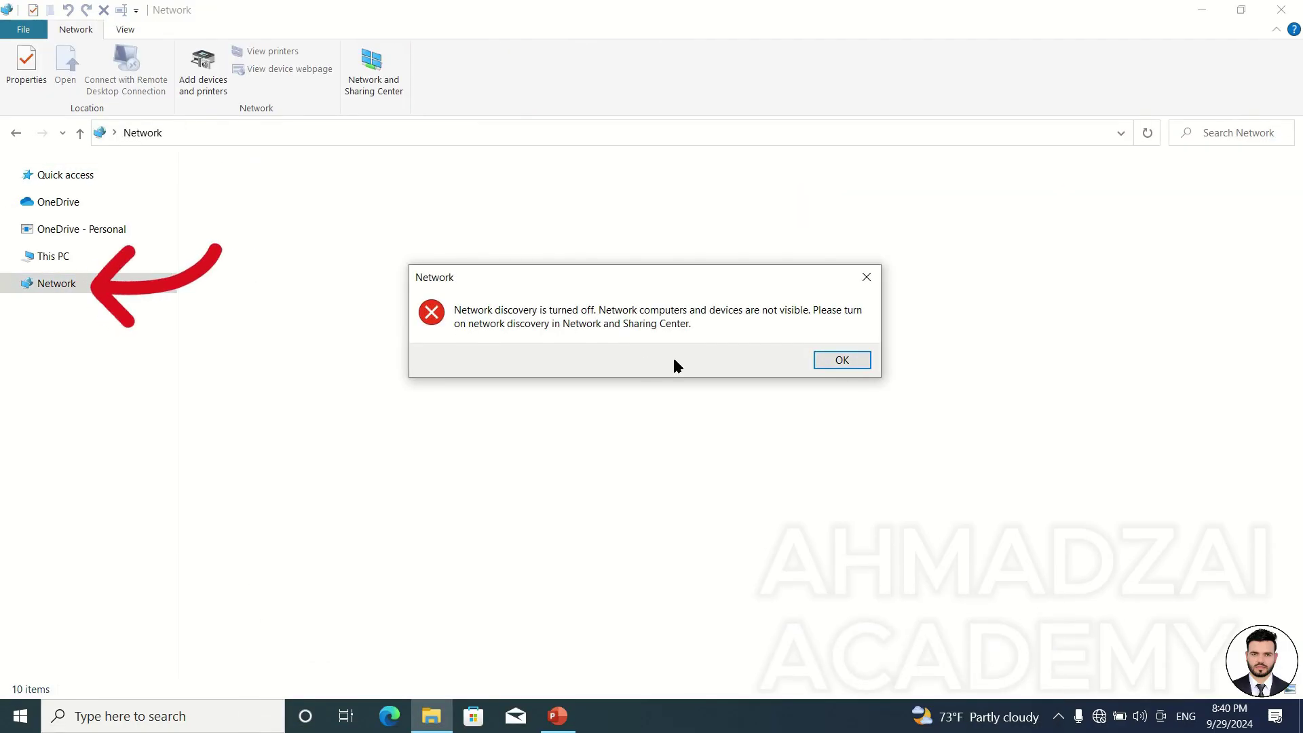
pyautogui.click(859, 355)
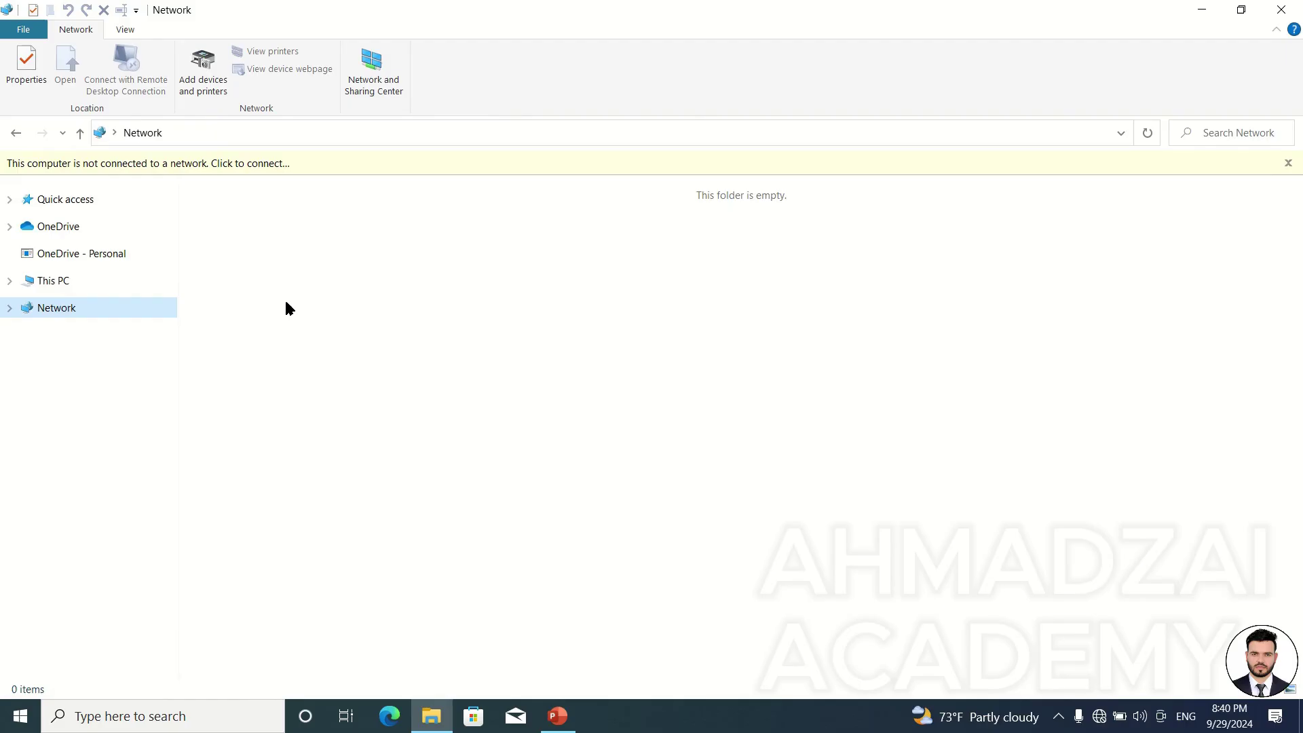
pyautogui.click(102, 199)
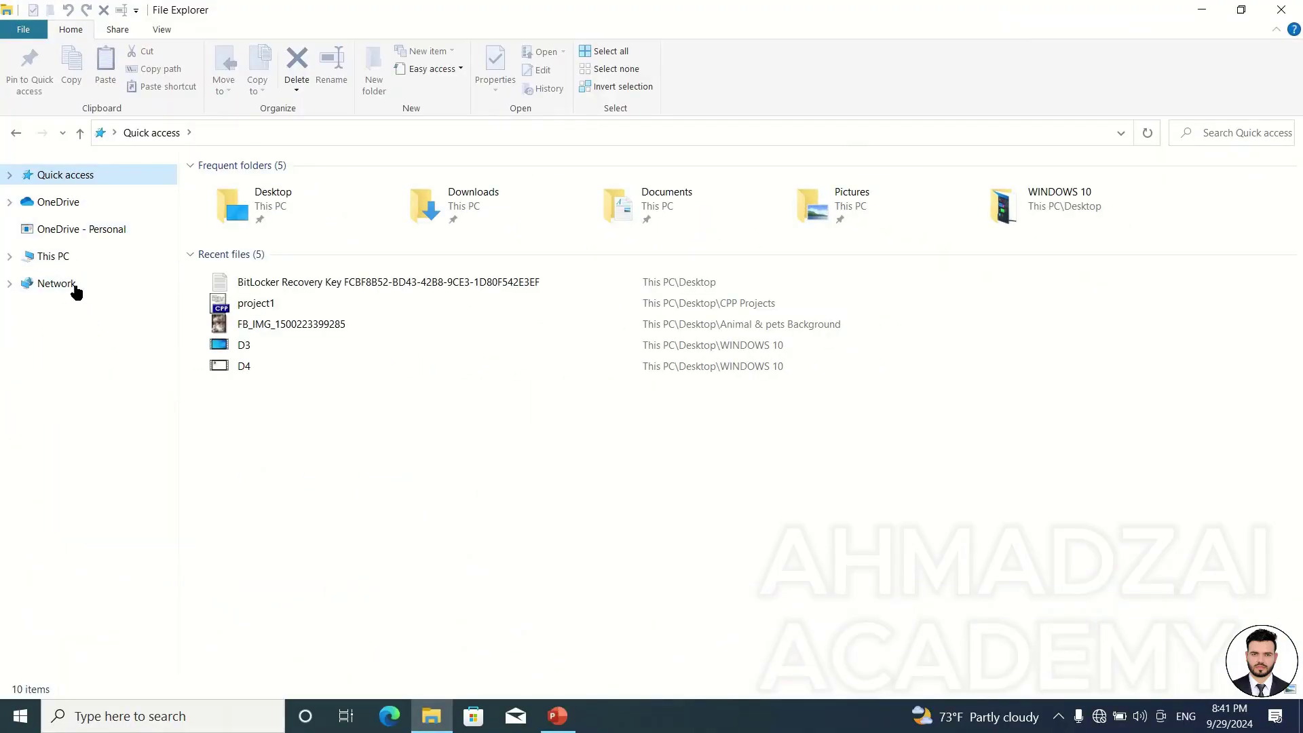
# Narrow the navigation pane slightly, then select items in Quick access and clear the selection
pyautogui.moveTo(180, 231)
pyautogui.mouseDown()
pyautogui.moveTo(213, 233)
pyautogui.moveTo(177, 232)
pyautogui.mouseUp()
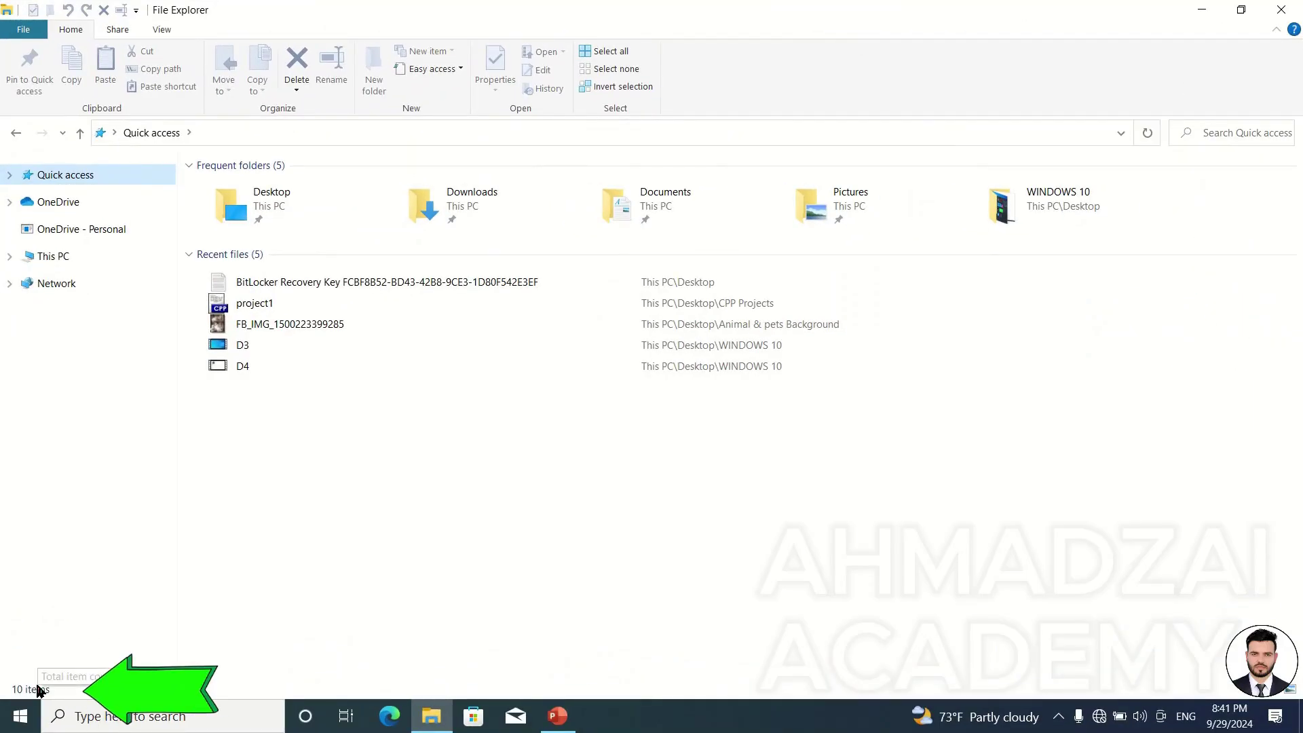
pyautogui.moveTo(1222, 475); pyautogui.dragTo(363, 373)
pyautogui.click(325, 401)
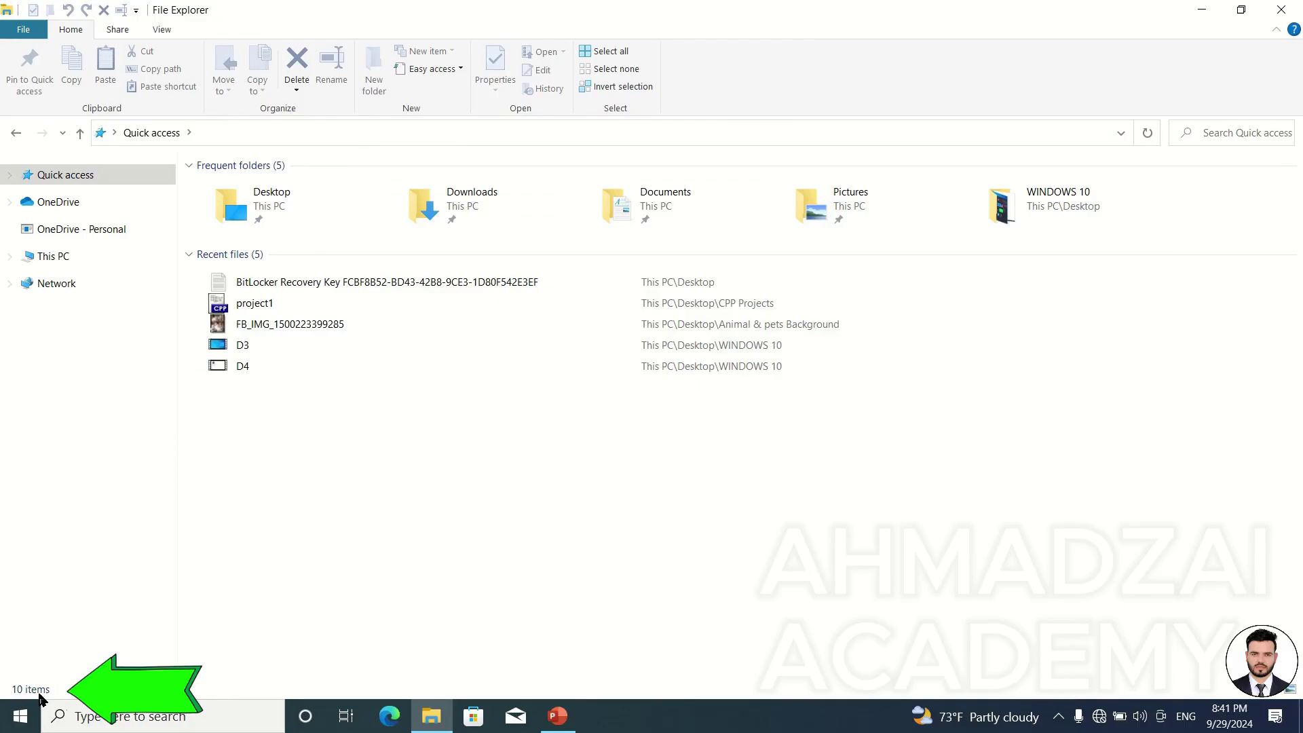
# Expand This PC and view the contents of the D: drive and of Program Files on Local Disk (C:)
pyautogui.click(10, 256)
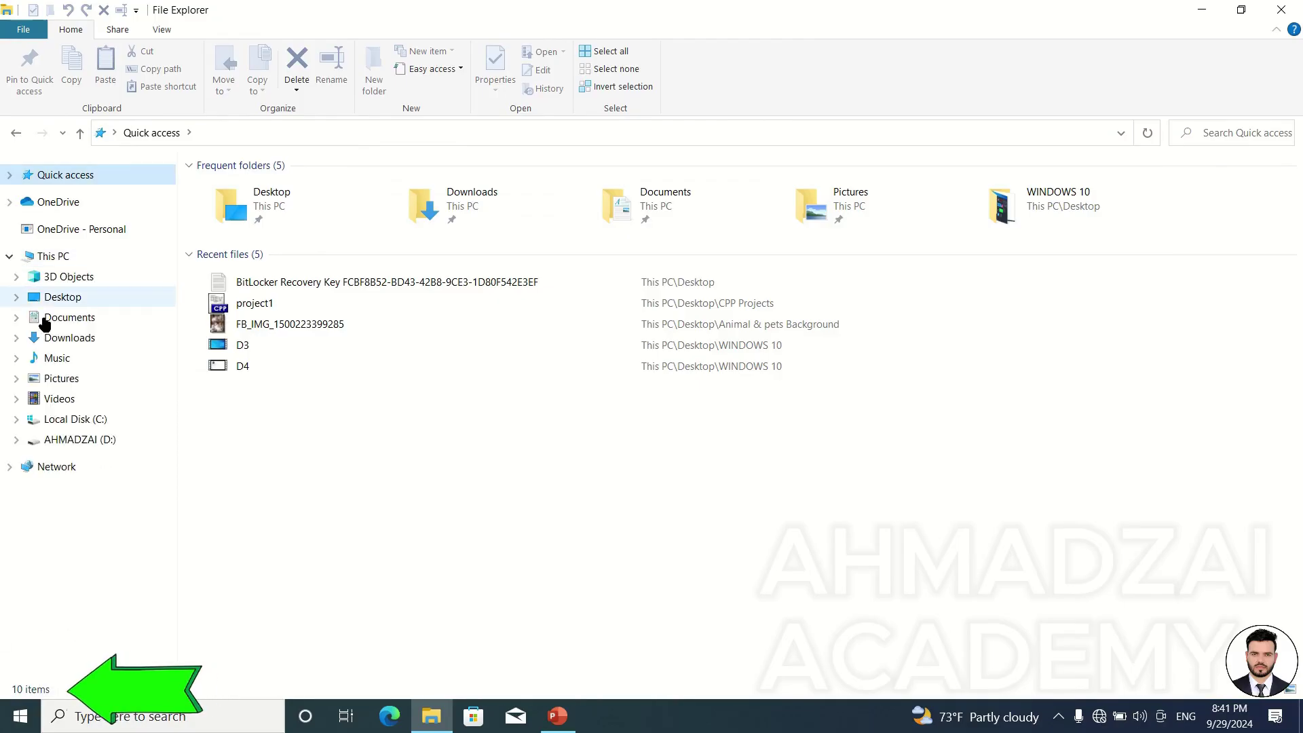
pyautogui.click(90, 440)
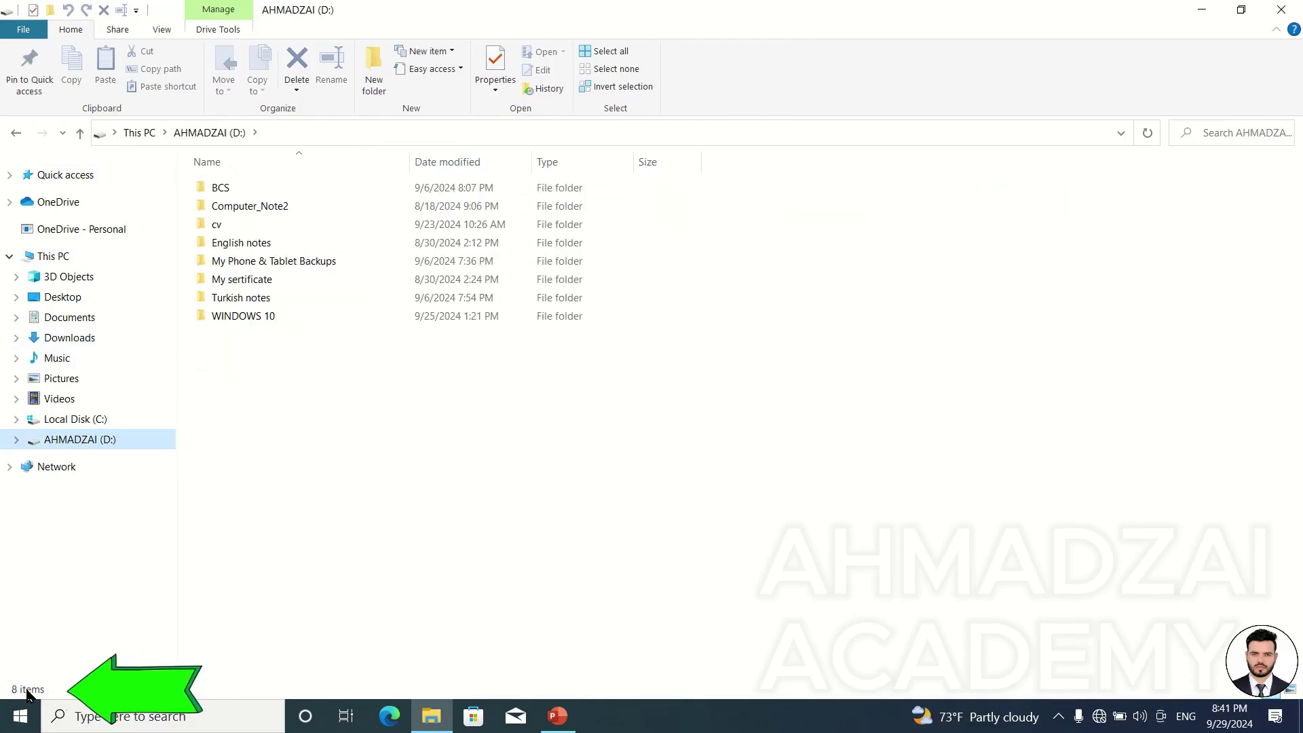
pyautogui.click(106, 419)
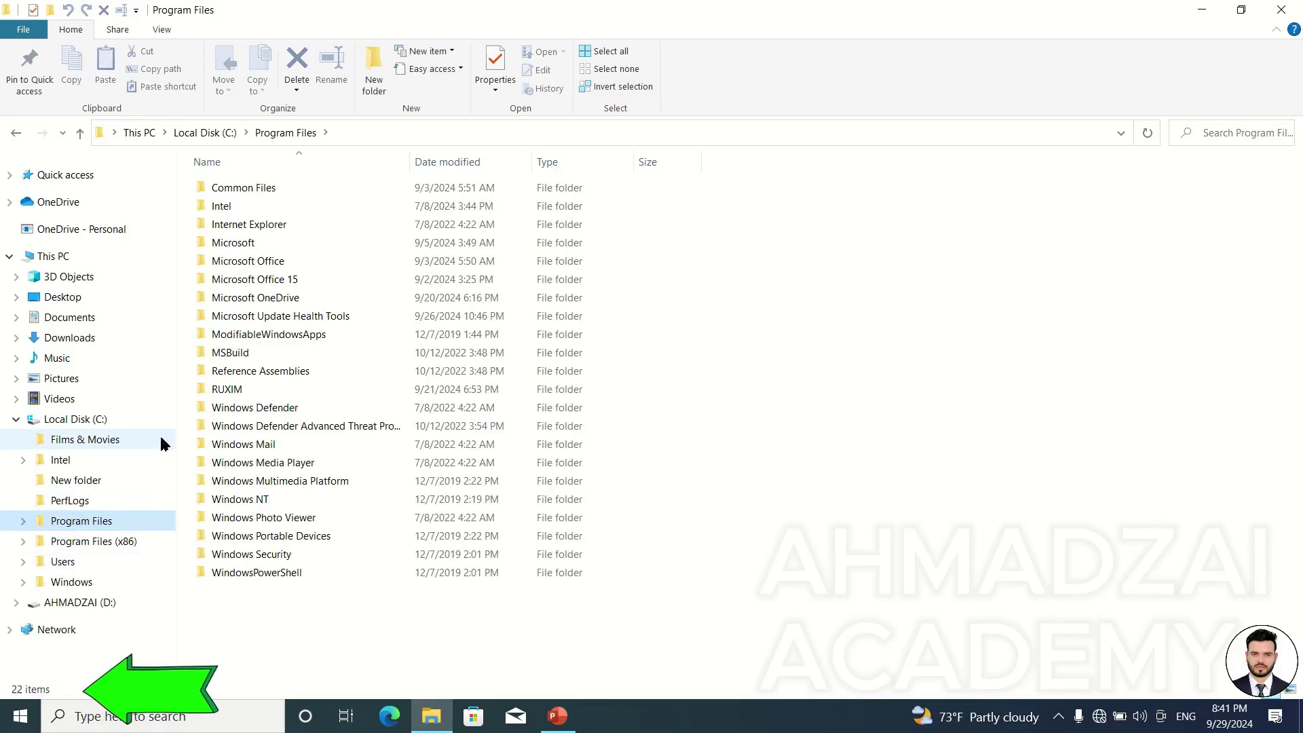
# Collapse Local Disk (C:) and This PC in the navigation pane and return to Quick access
pyautogui.click(15, 419)
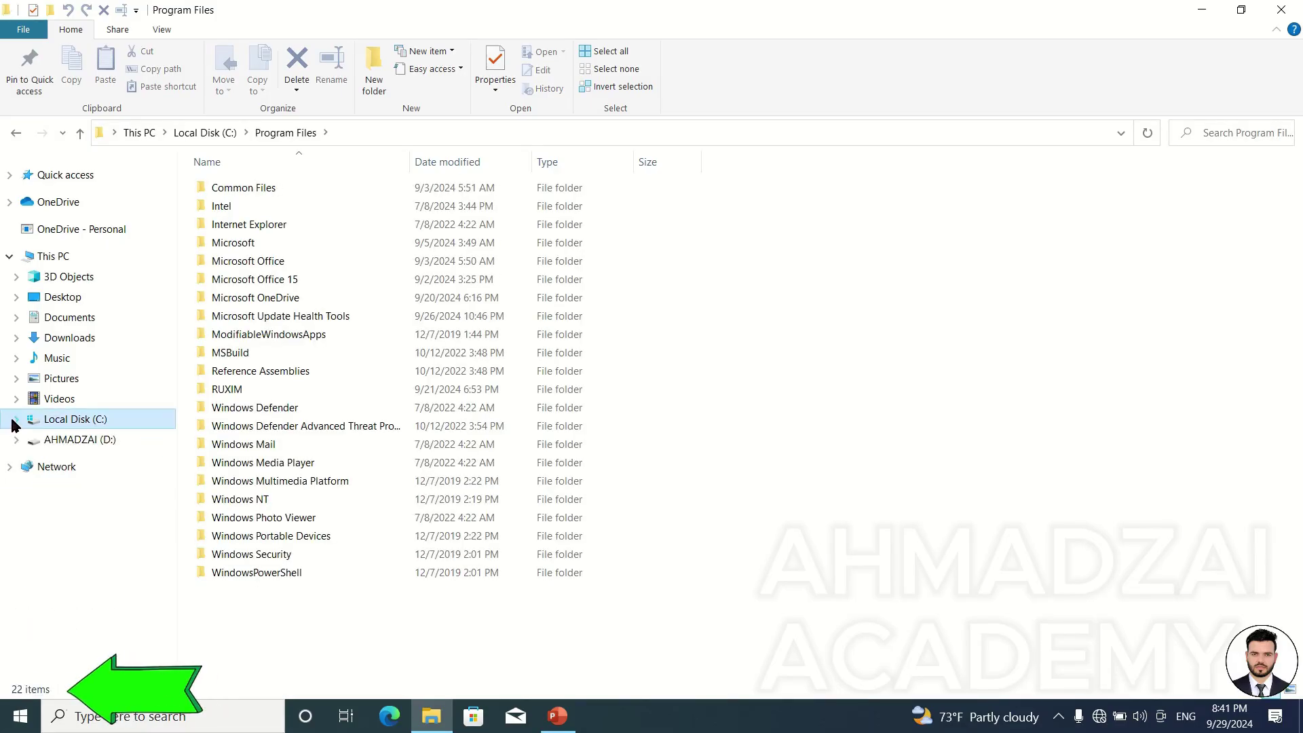
pyautogui.click(10, 256)
pyautogui.click(49, 175)
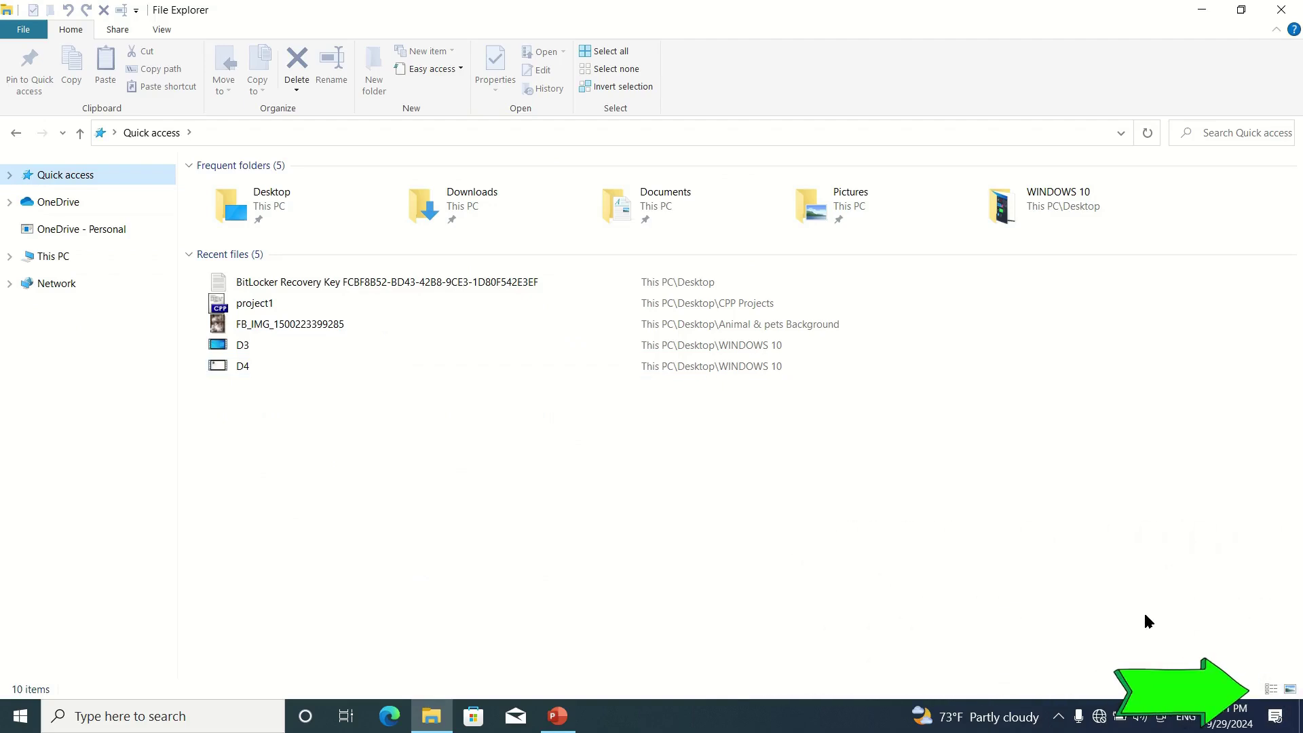
# Select the folders and files listed in Quick access and clear the selection
pyautogui.moveTo(1114, 464); pyautogui.dragTo(352, 204)
pyautogui.click(568, 469)
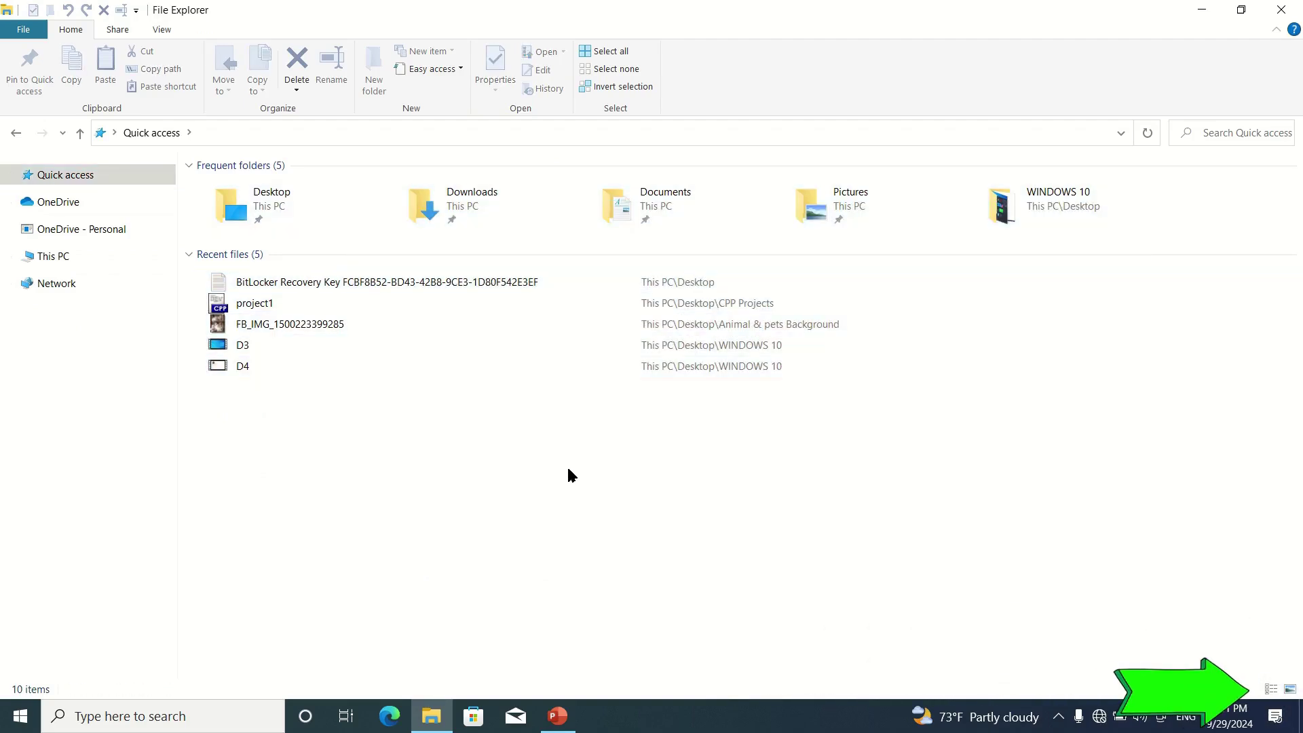
# Switch the Quick access contents back and forth between the Details view and large icons, ending on large icons
pyautogui.click(1272, 689)
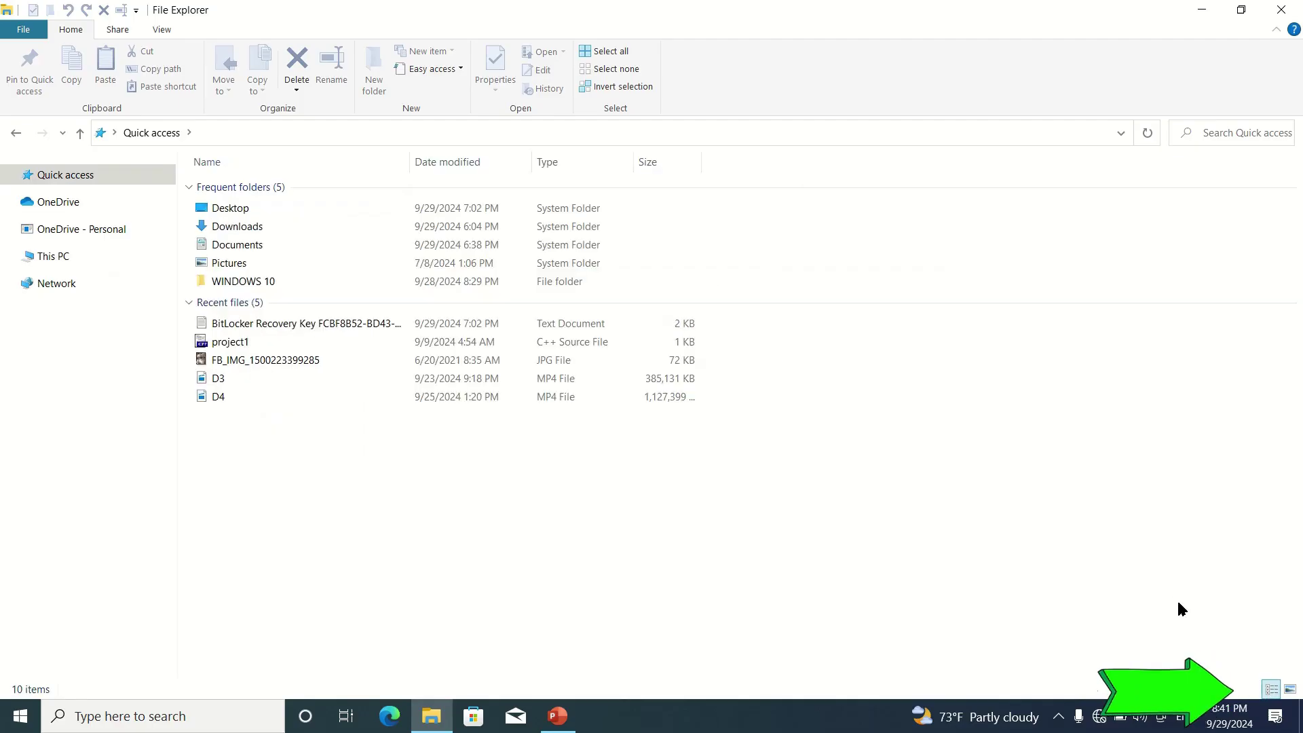
pyautogui.click(1291, 689)
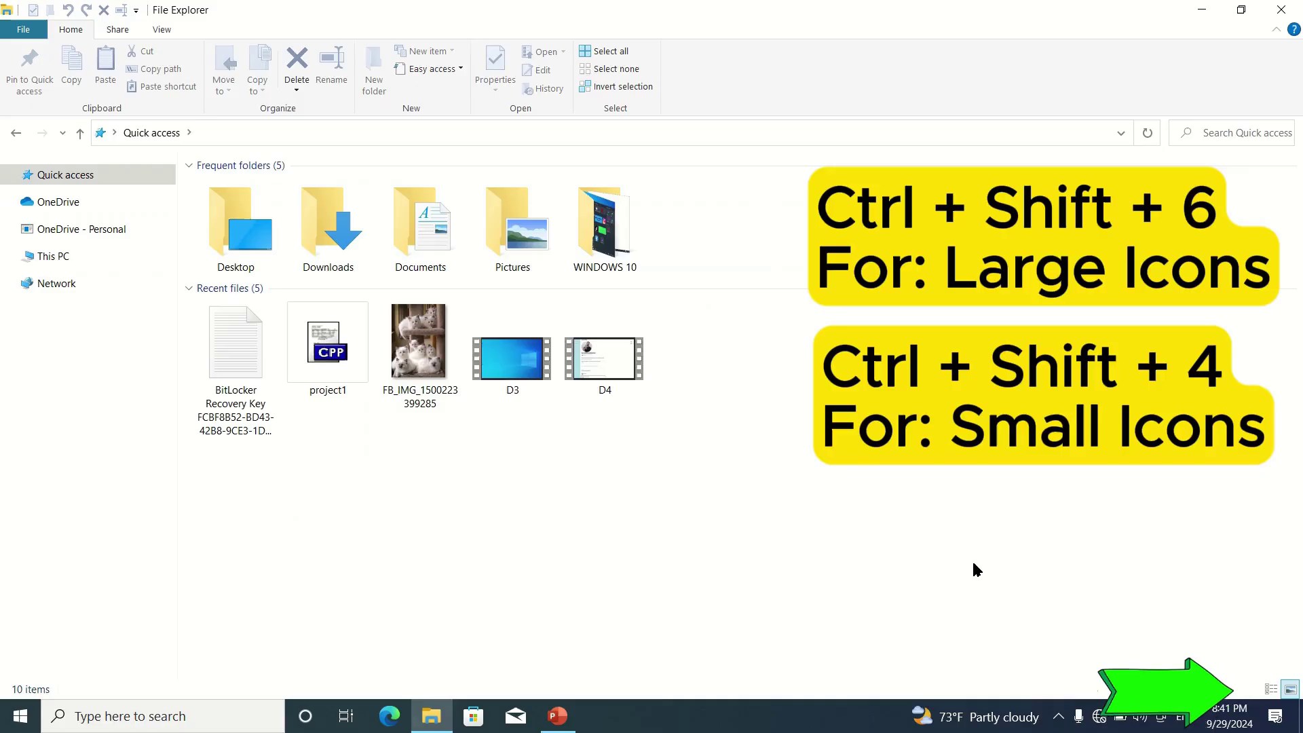
pyautogui.hotkey('ctrl', 'shift', '6')
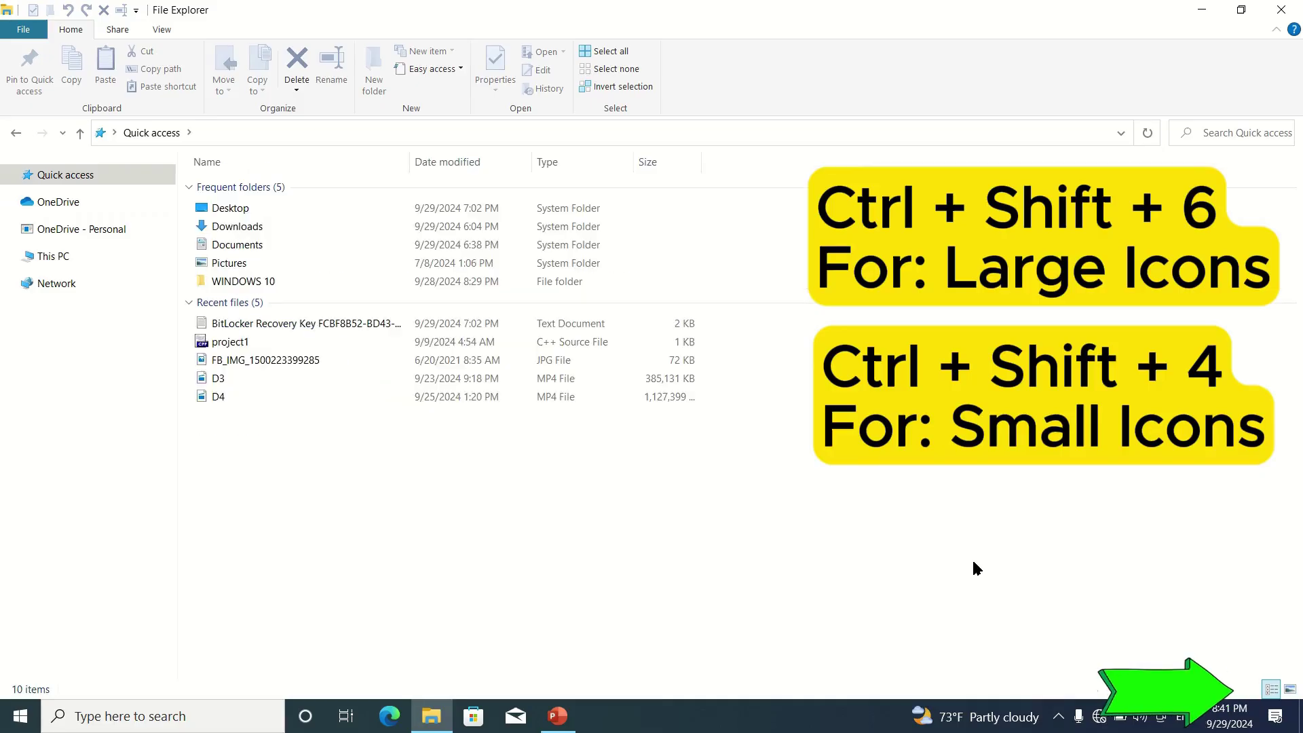
pyautogui.hotkey('ctrl', 'shift', '2')
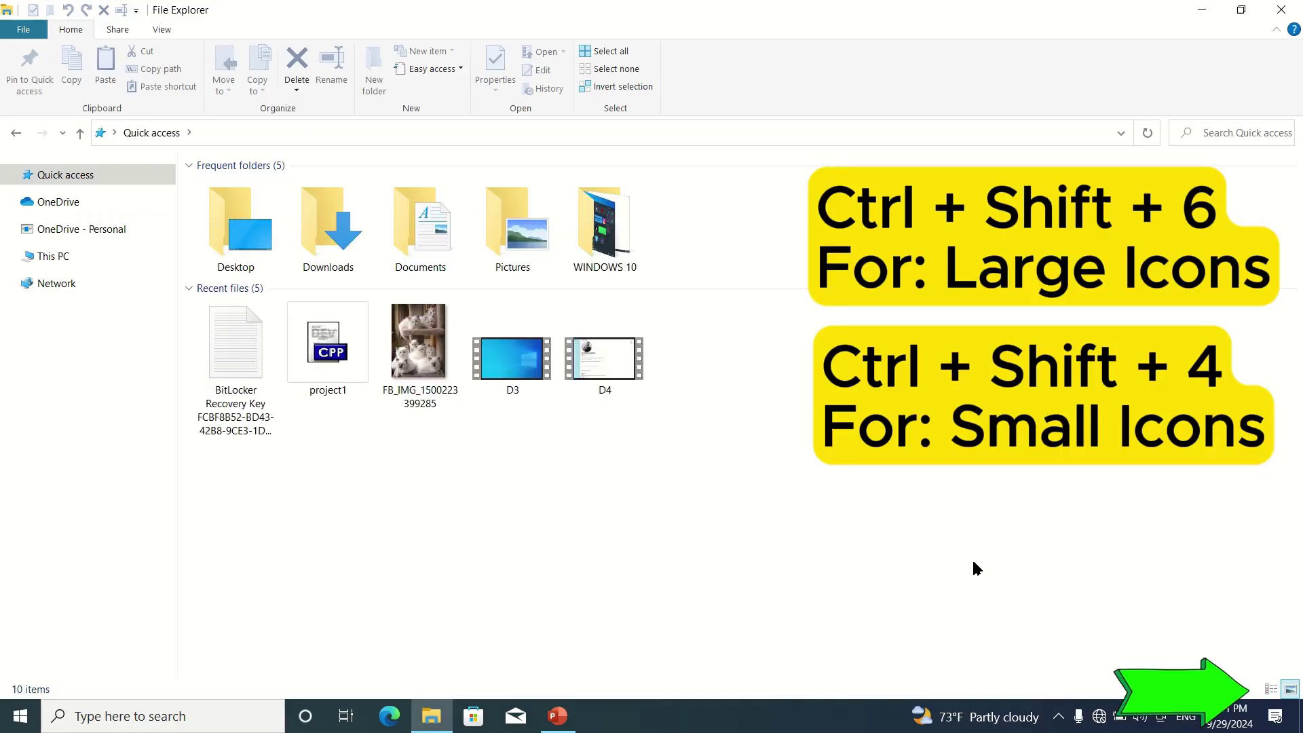
pyautogui.hotkey('ctrl', 'shift', '6')
pyautogui.hotkey('ctrl', 'shift', '2')
pyautogui.hotkey('ctrl', 'shift', '6')
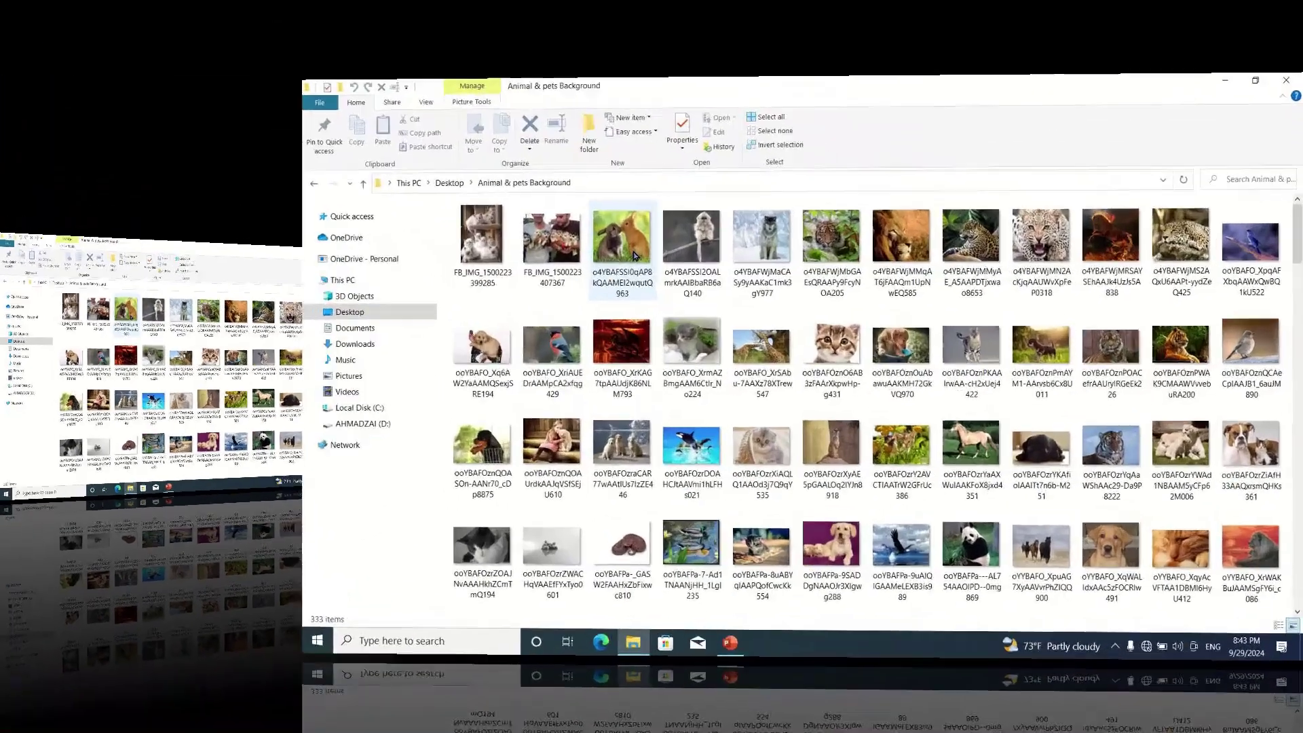
# Examine the context commands for the two-rabbits picture in the Animal & pets Background folder, dismissing them without choosing any
pyautogui.rightClick(435, 221)
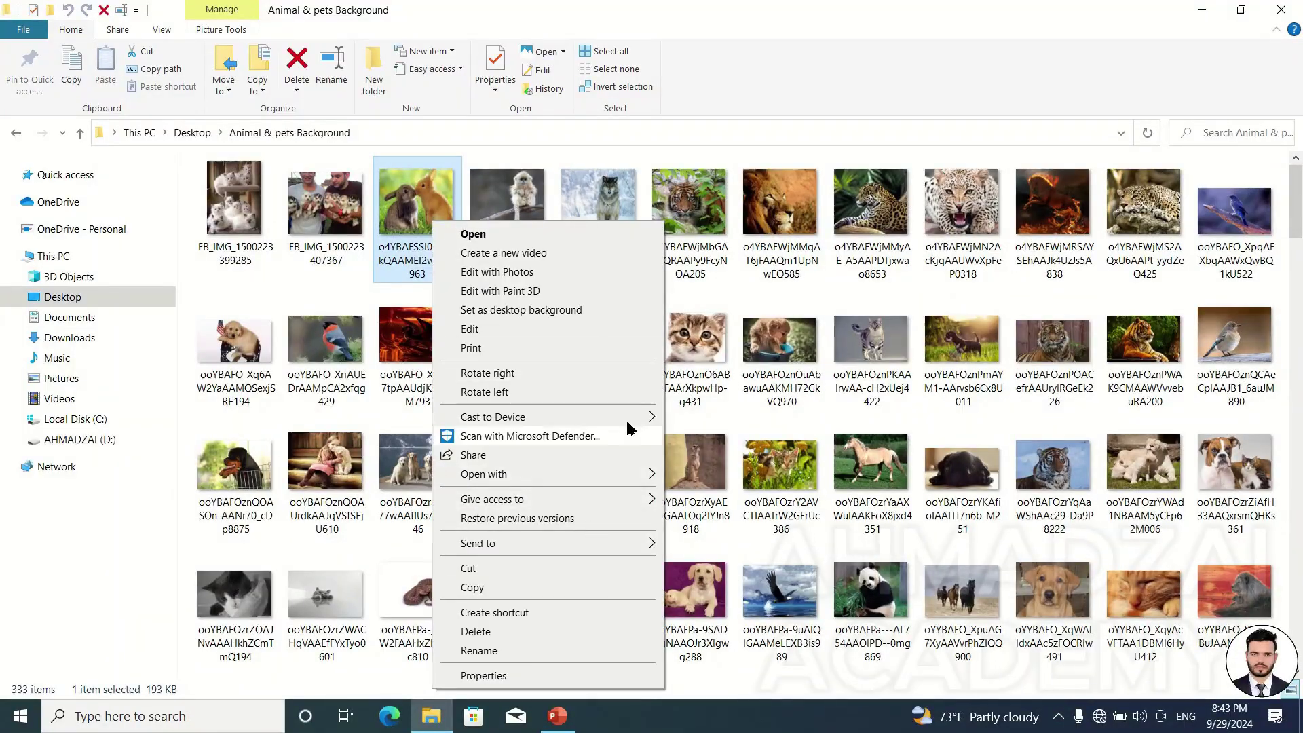
pyautogui.click(701, 274)
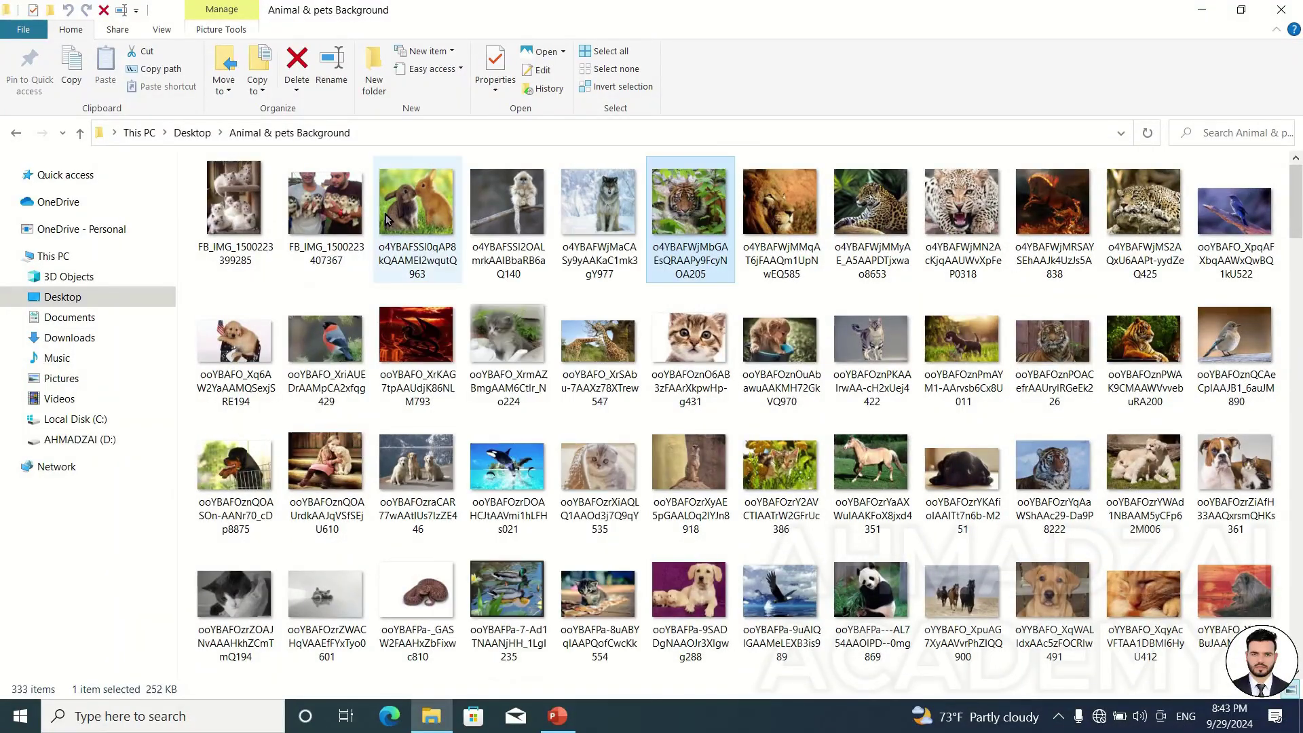
pyautogui.rightClick(433, 187)
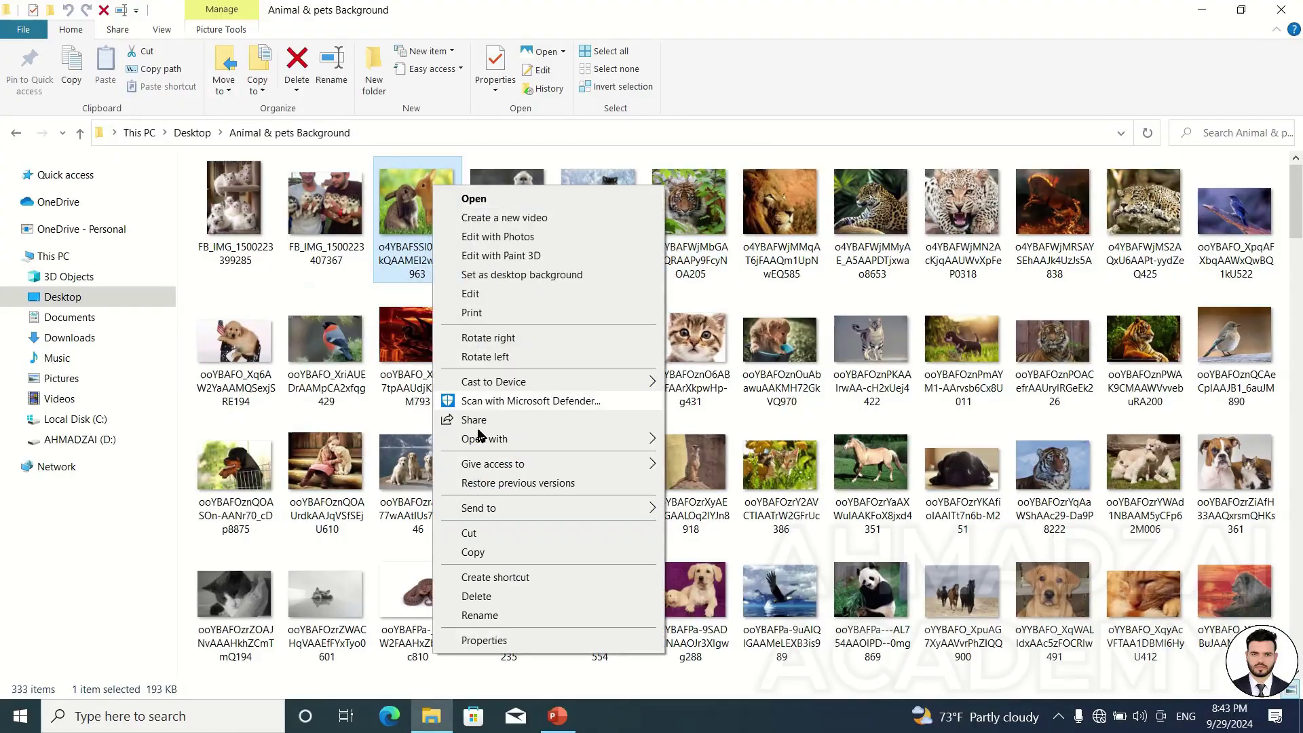
pyautogui.click(744, 311)
pyautogui.rightClick(437, 215)
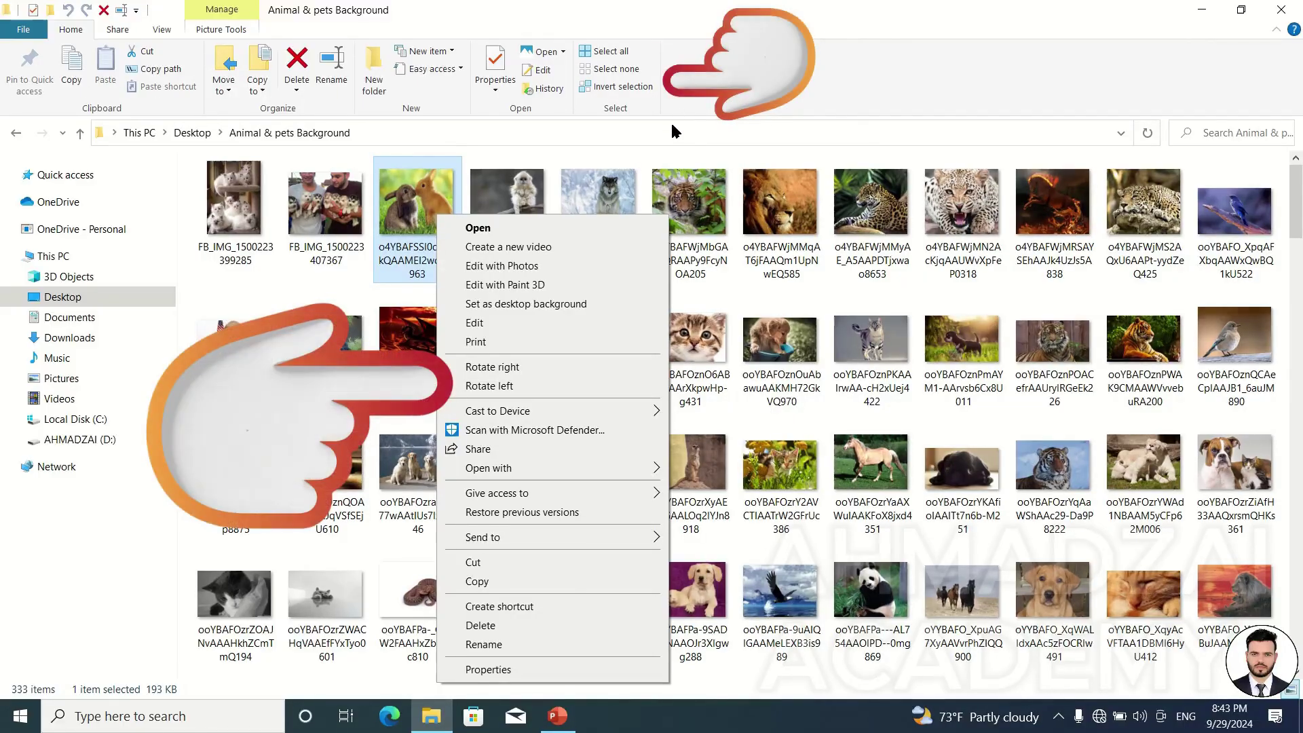
pyautogui.click(764, 270)
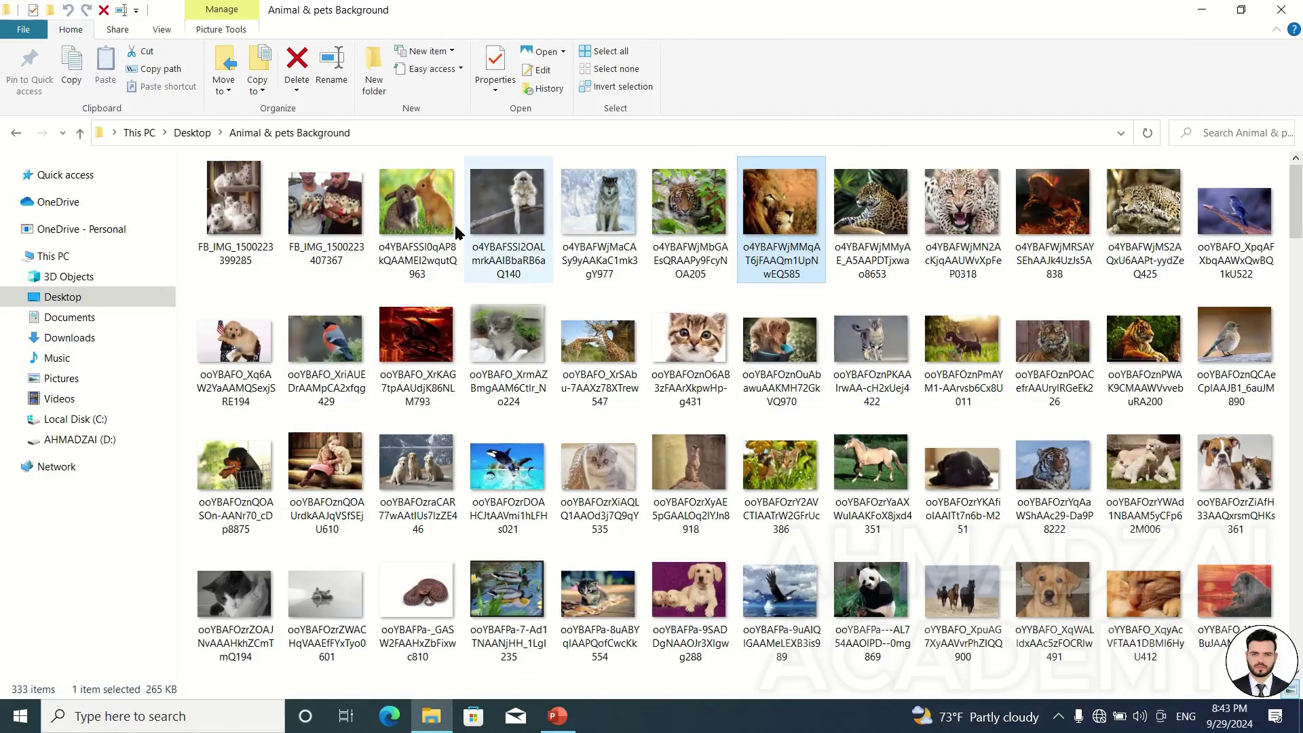
pyautogui.rightClick(432, 207)
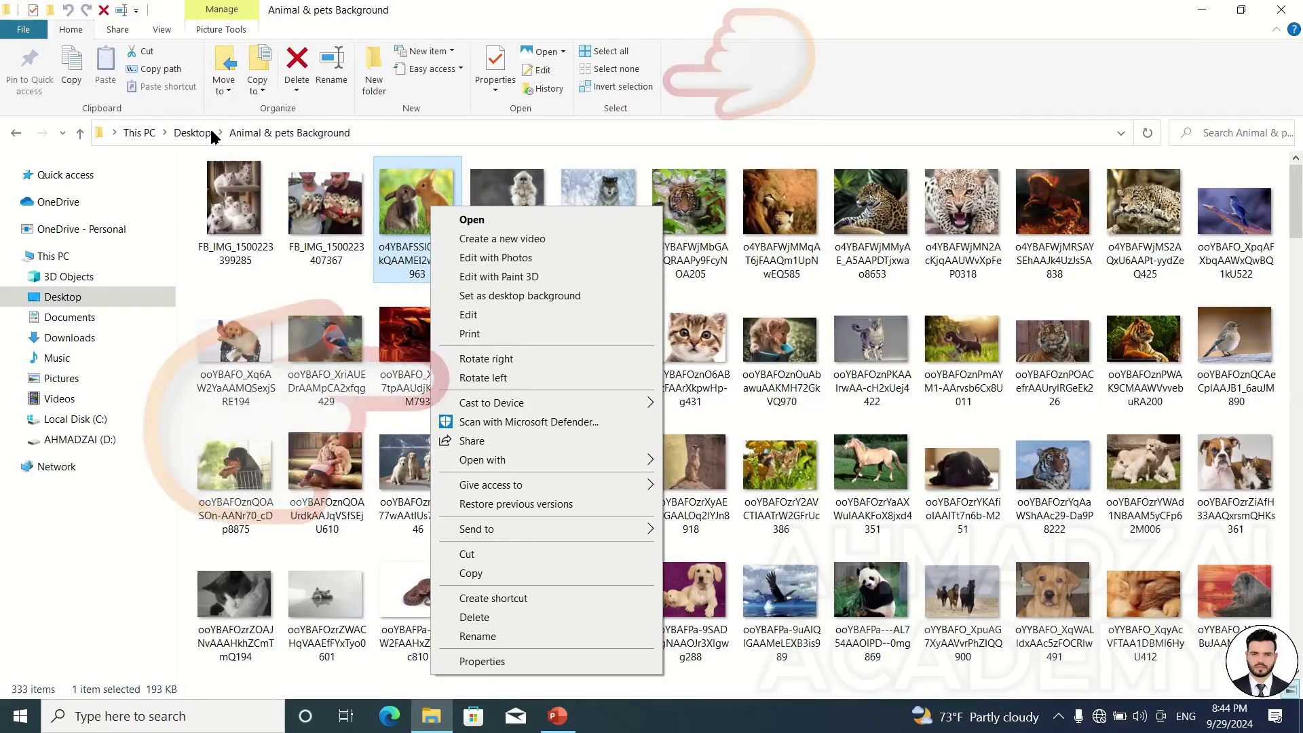
pyautogui.click(554, 298)
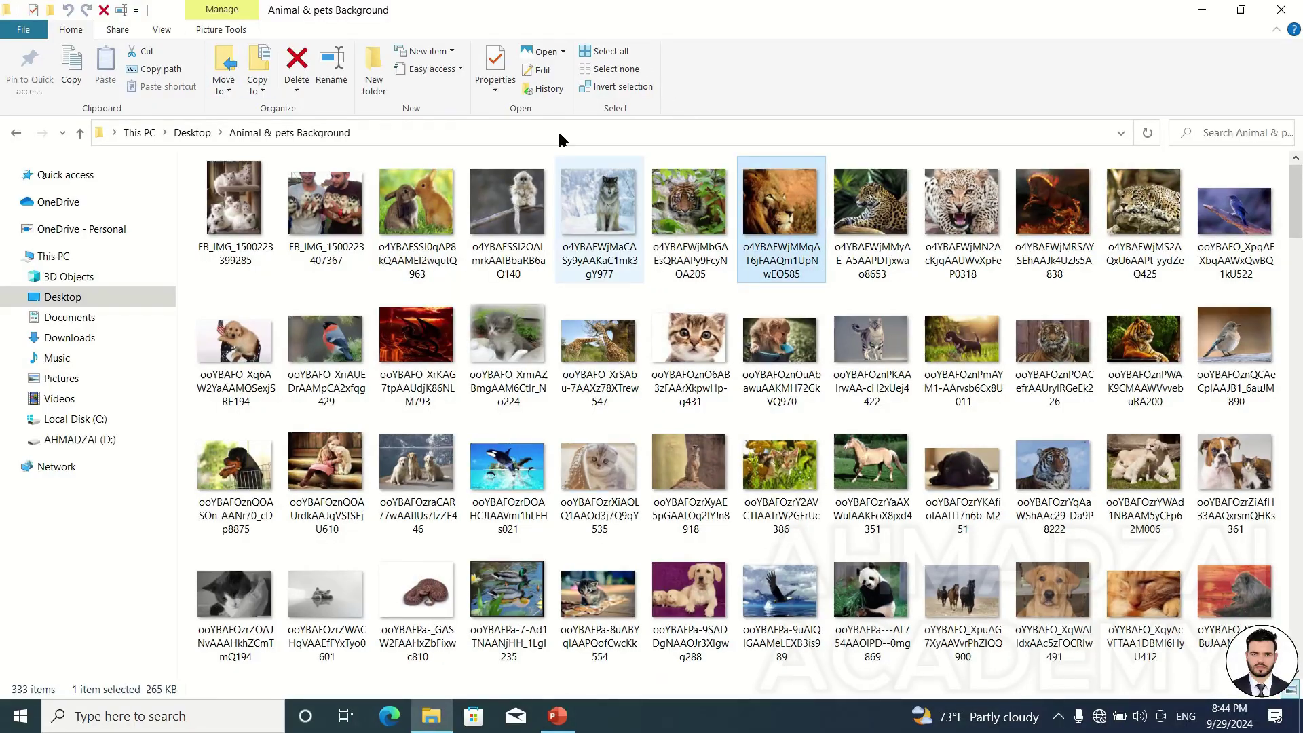
# Examine the context commands for the monkey picture beside the rabbits, dismiss them and select the leopard face picture
pyautogui.rightClick(510, 206)
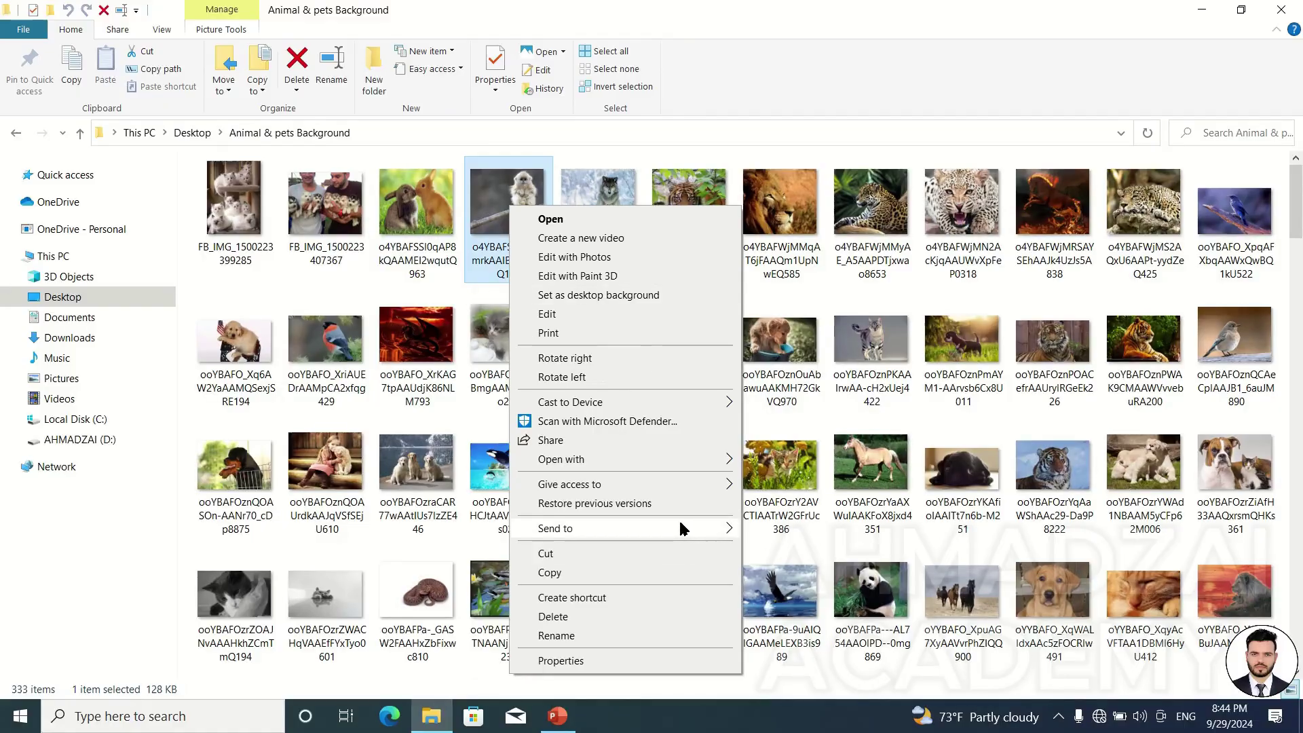
pyautogui.click(792, 539)
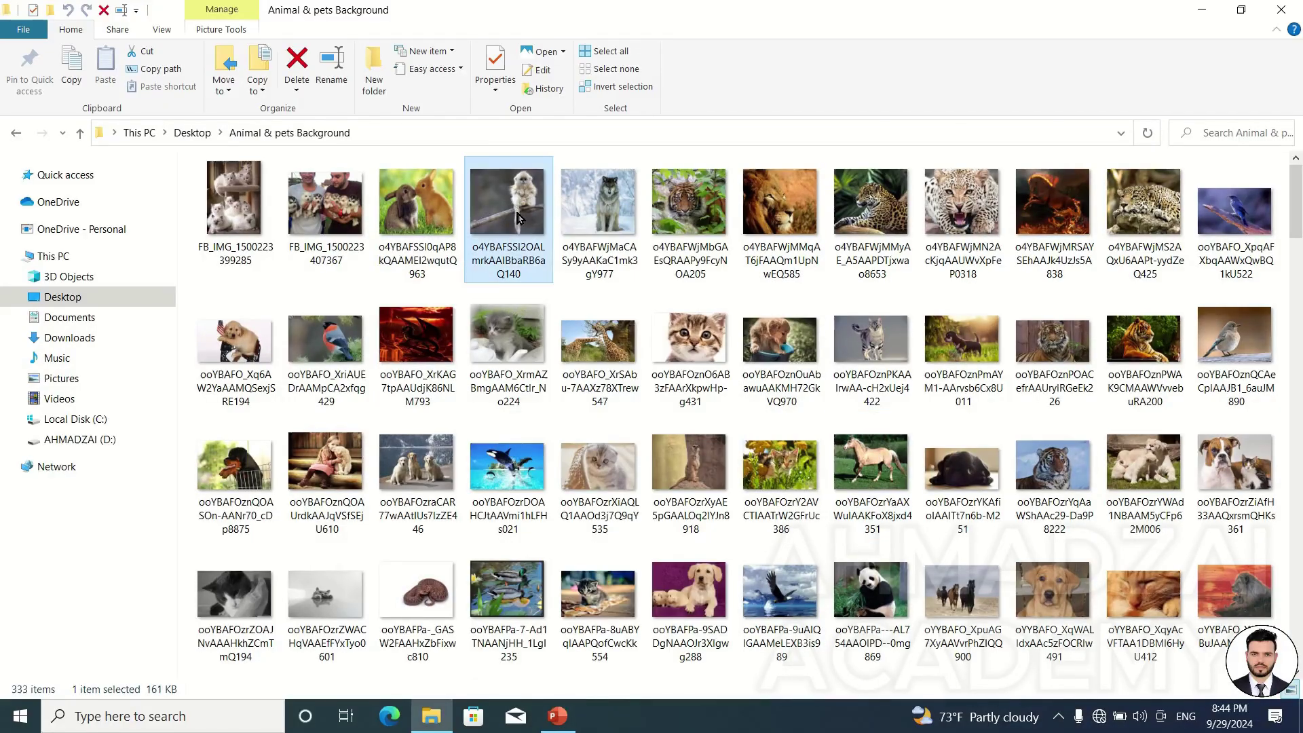
pyautogui.rightClick(517, 211)
pyautogui.click(934, 279)
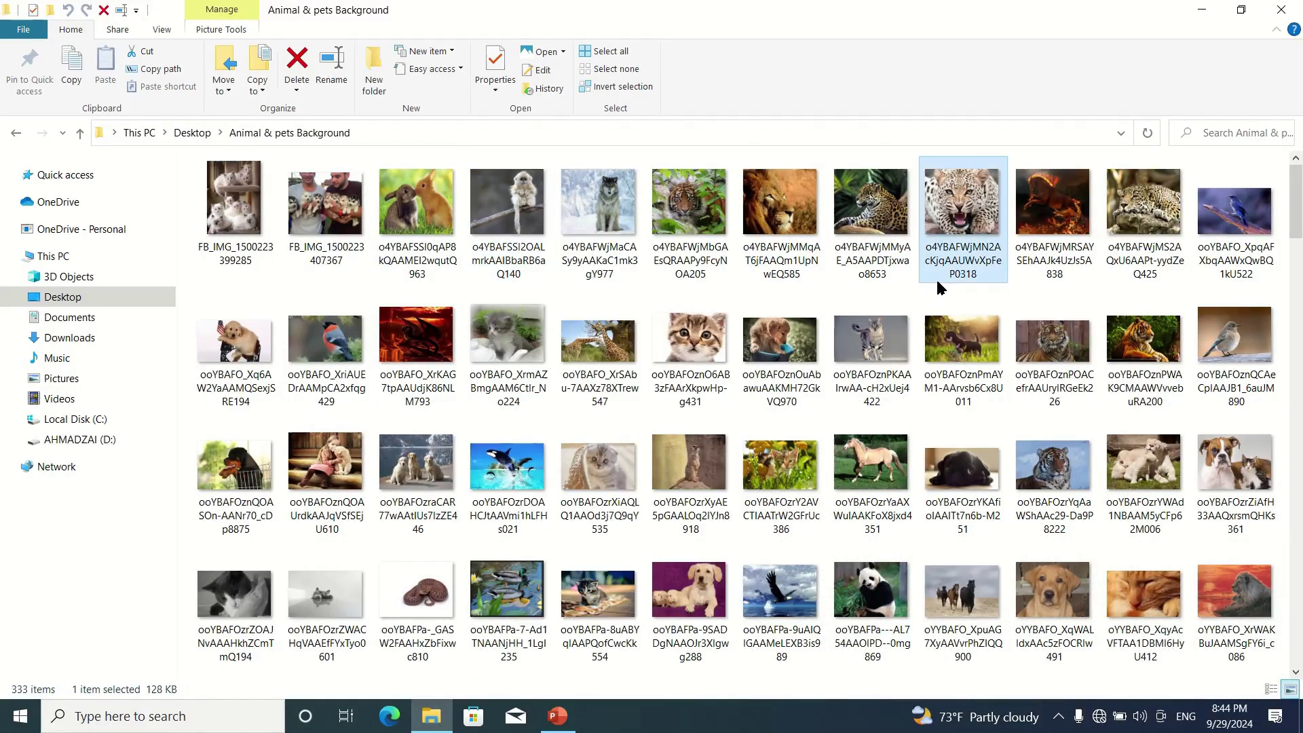